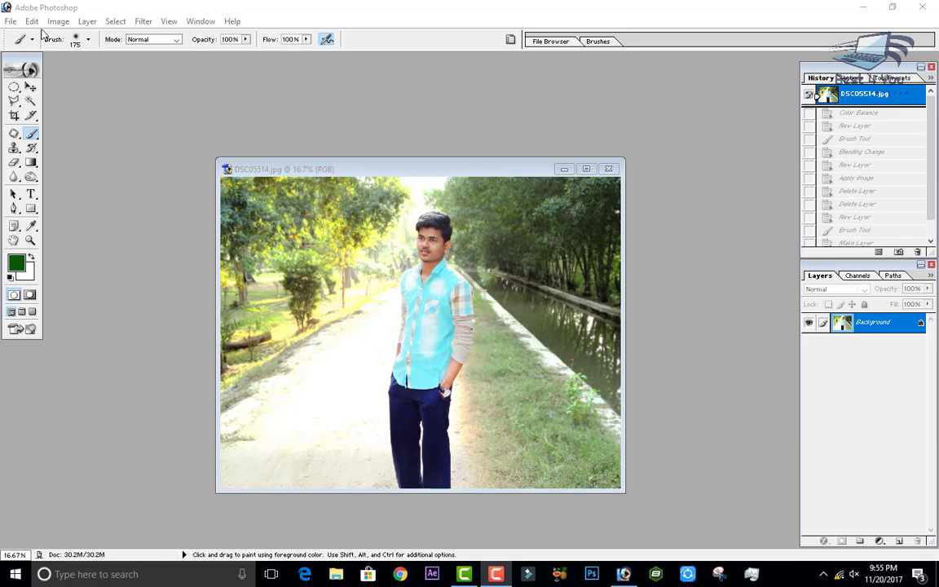
Step: Browse the File and Edit menus of DSC05514.jpg, ending on the Layer menu
left_click(11, 21)
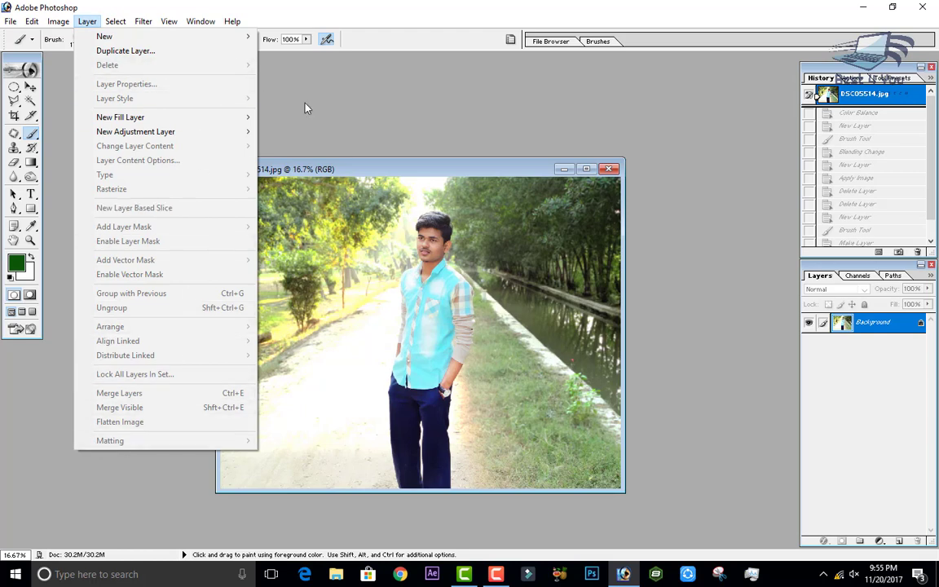
Step: Add a new Layer 1 and paint a green brush scribble across the photo
left_click(275, 92)
left_click(898, 541)
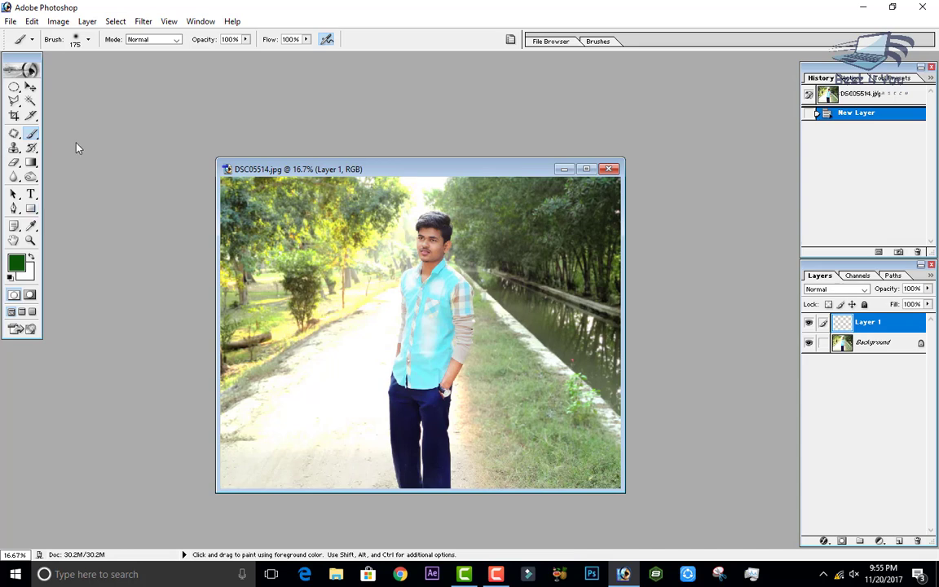
left_click_drag(314, 247, 372, 281)
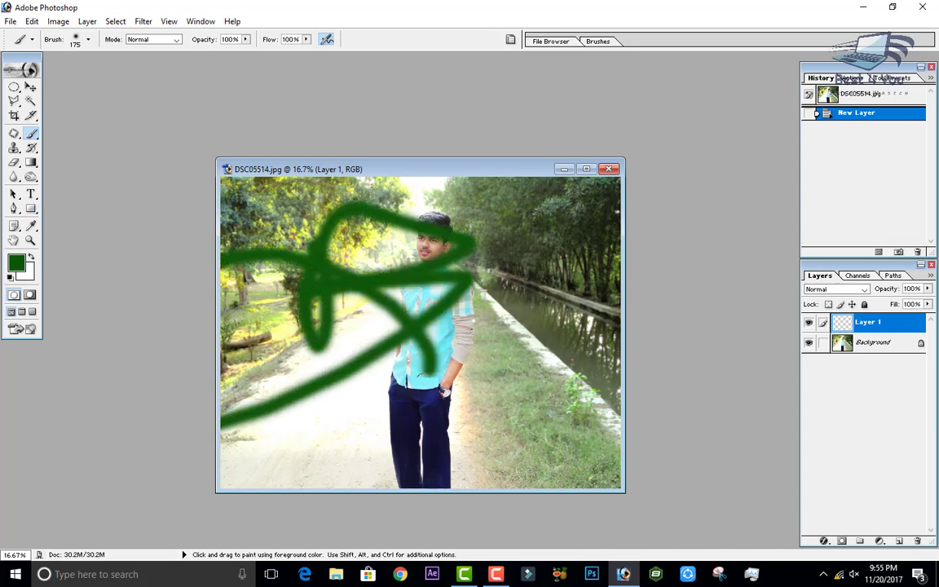
Step: Toggle Layer 1's visibility and leave the green scribble hidden
left_click(811, 325)
left_click(808, 324)
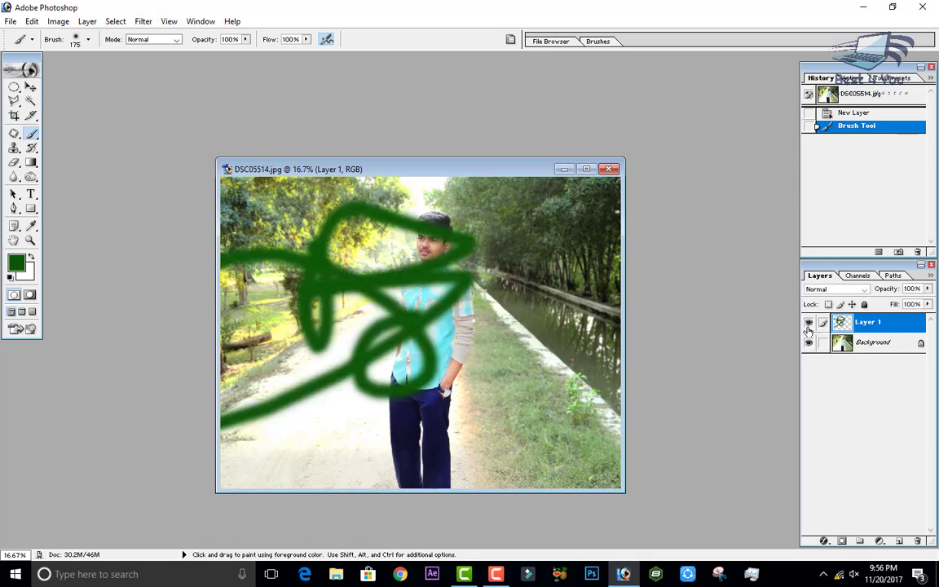
left_click(808, 324)
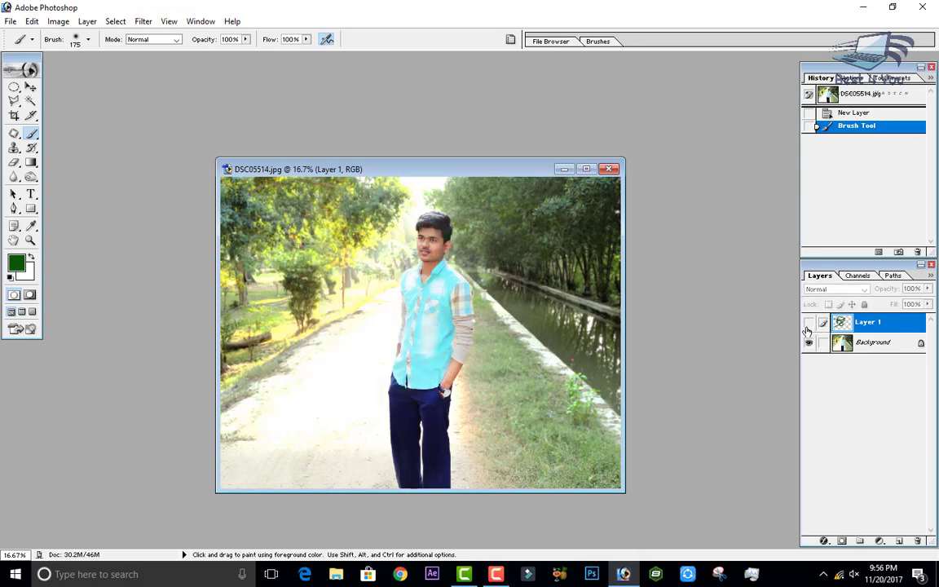
left_click(87, 22)
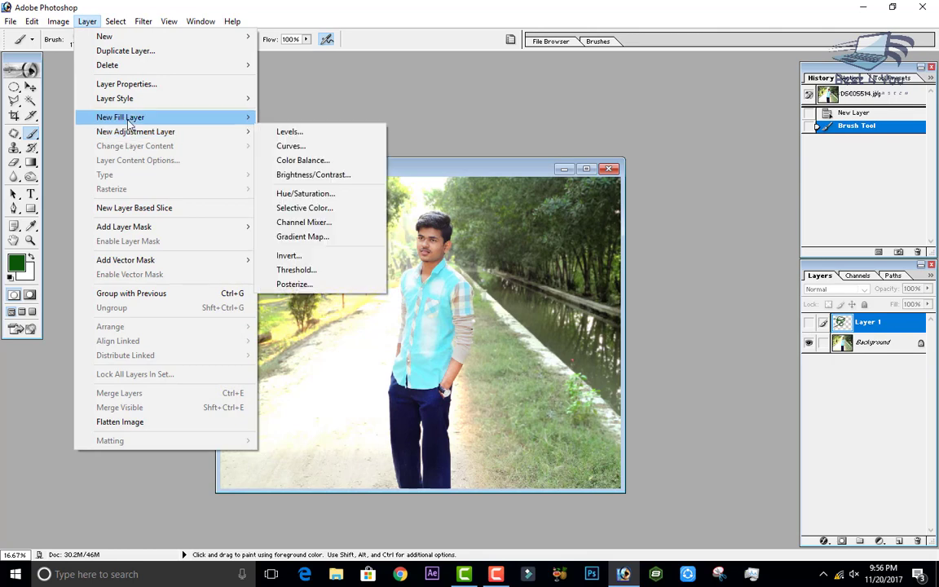
mouse_move(121, 117)
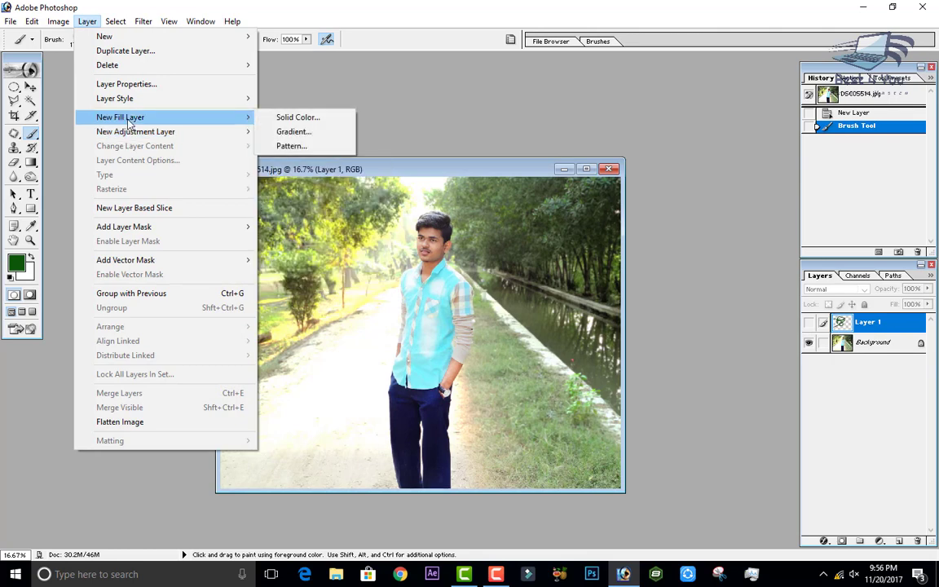
Step: Add a blue Solid Color fill layer grouped with the previous layer
left_click(282, 117)
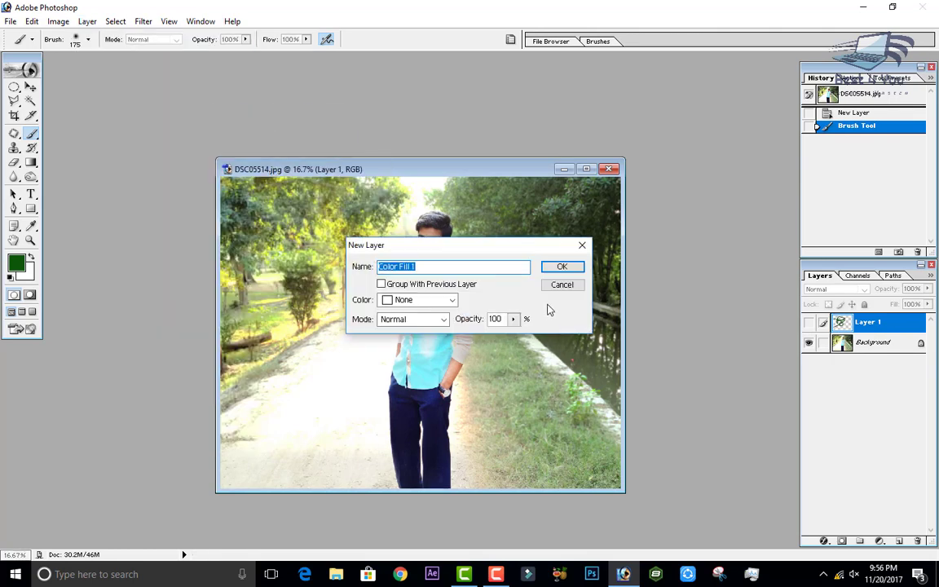
left_click(444, 284)
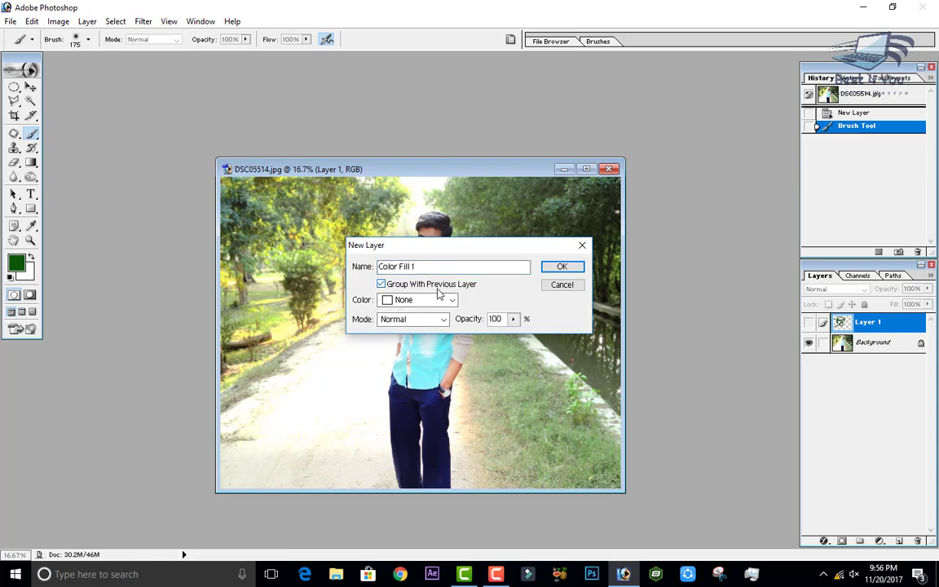
left_click(428, 300)
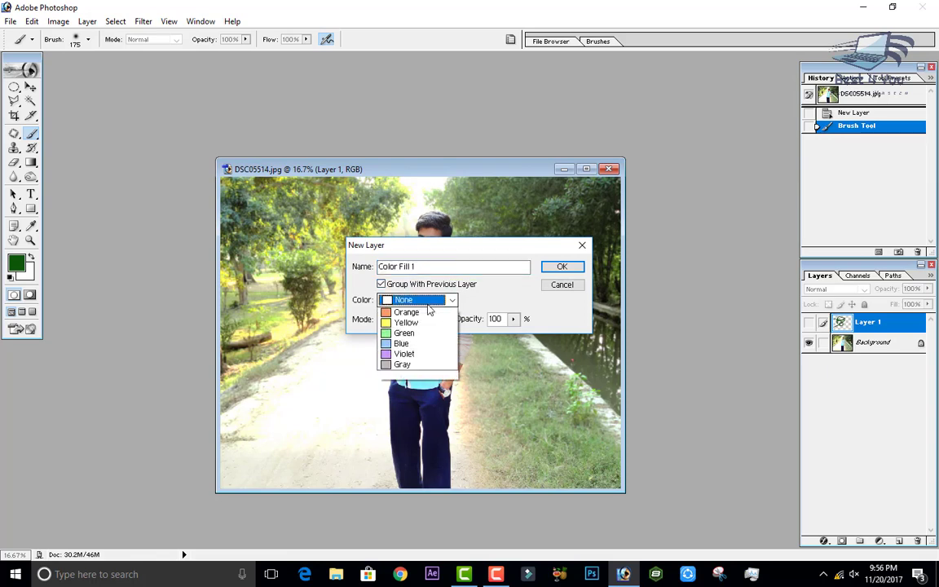
left_click(562, 267)
left_click(764, 223)
left_click(749, 165)
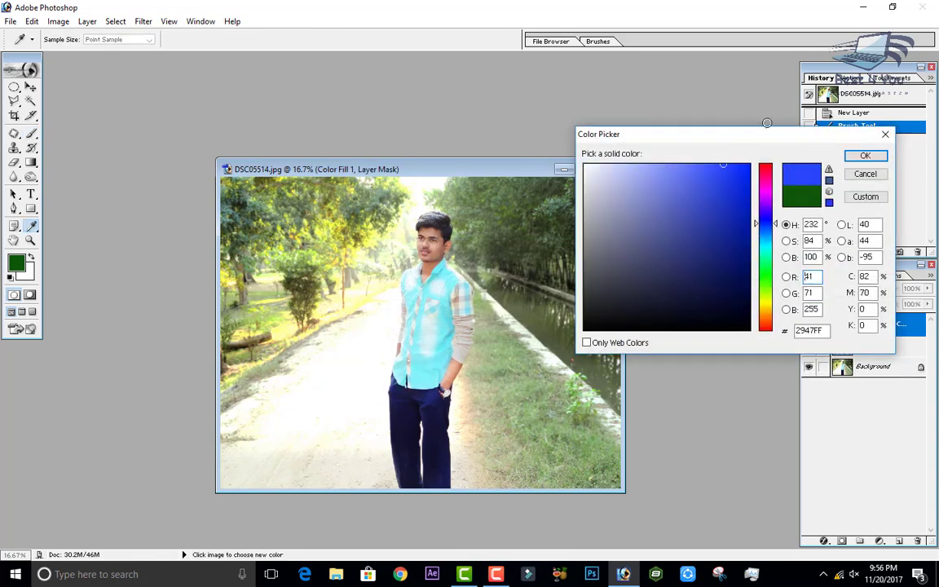
left_click(864, 157)
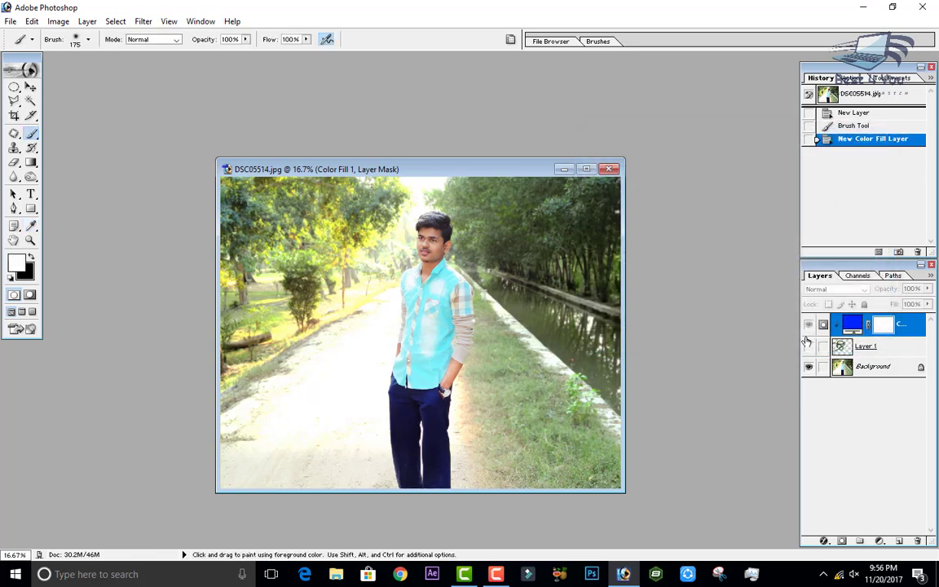
Step: Unclip and reclip the blue fill, discard its mask, then revert to the original snapshot
left_click_drag(808, 345, 807, 326)
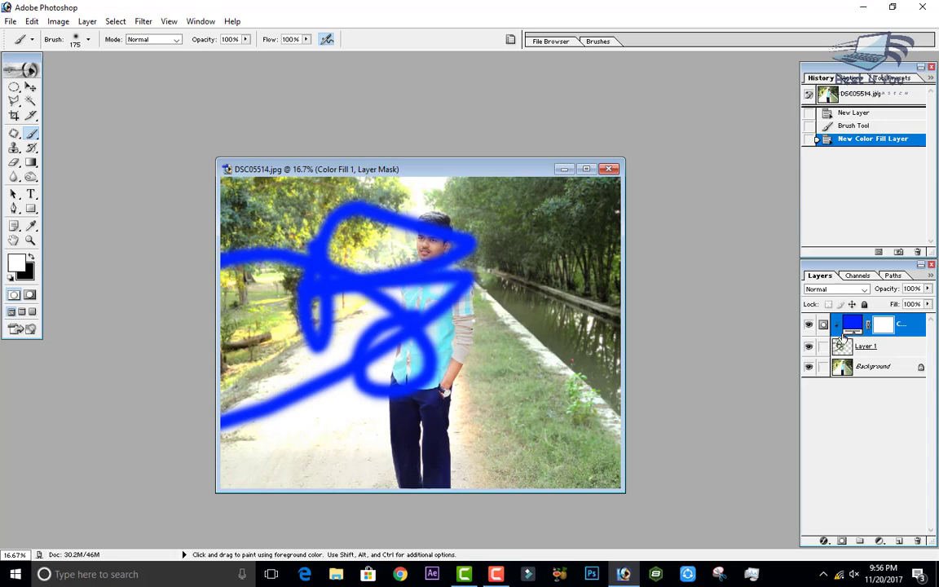
left_click(842, 336, "alt")
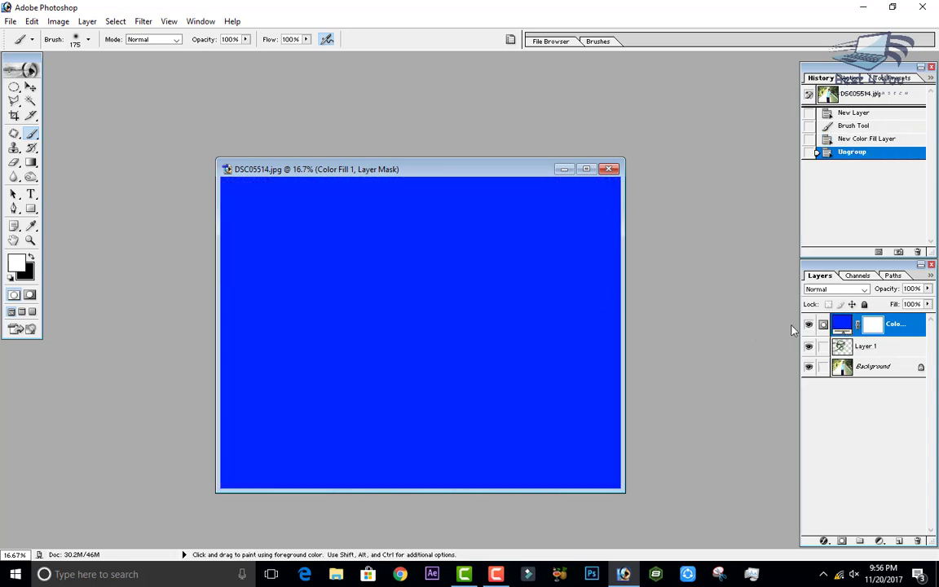
left_click(845, 336, "alt")
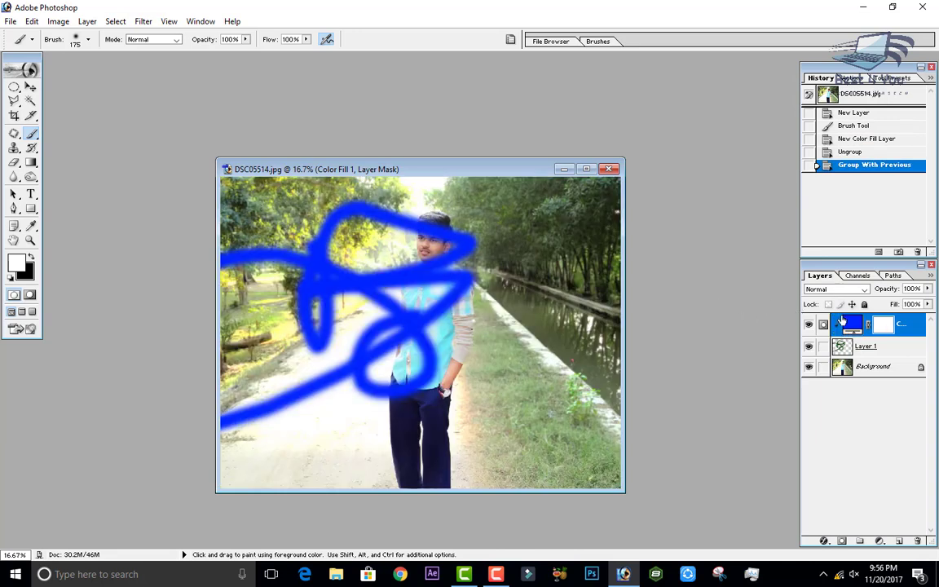
key("Delete")
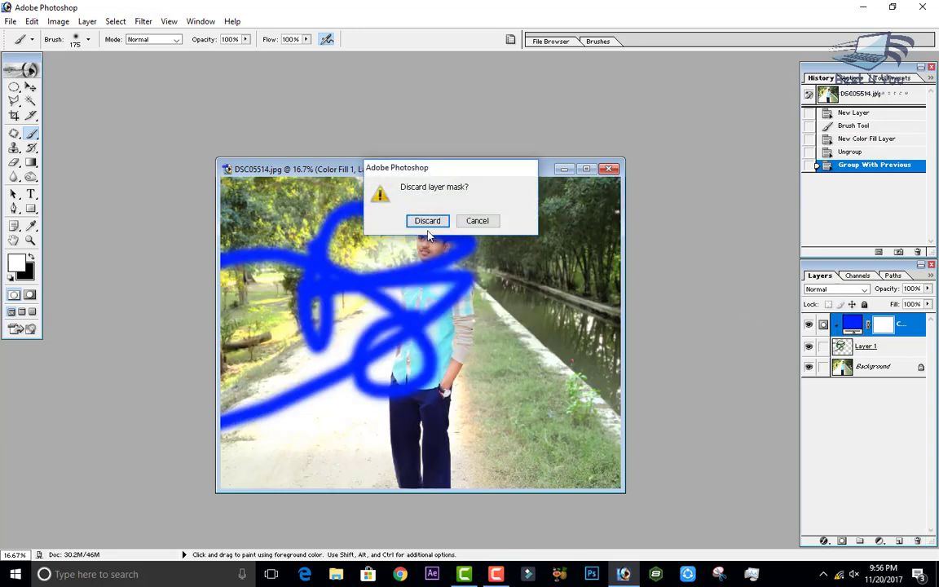
left_click(427, 222)
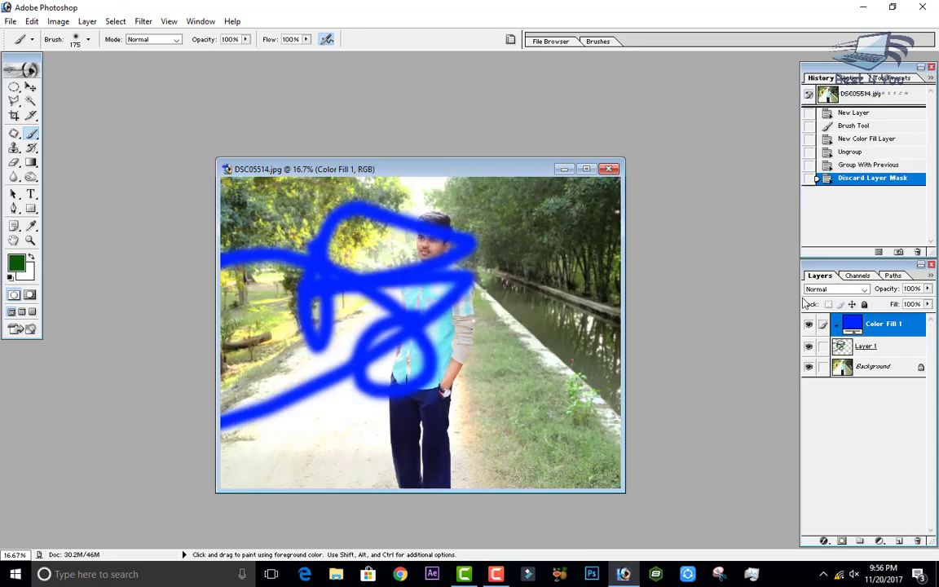
left_click(841, 95)
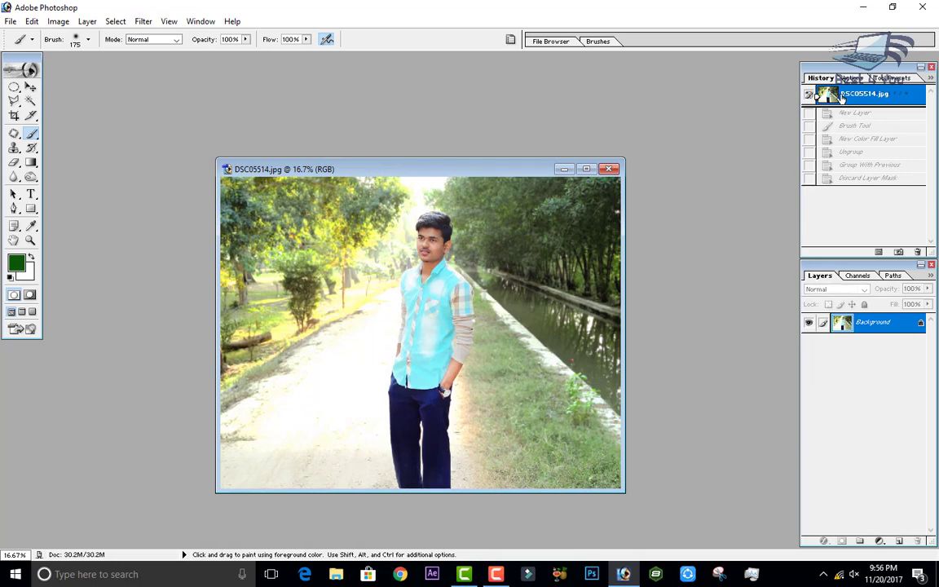
Step: Add Layer 1 above the Background, then create and delete a temporary Layer 2
left_click(87, 21)
left_click(869, 436)
left_click(898, 542)
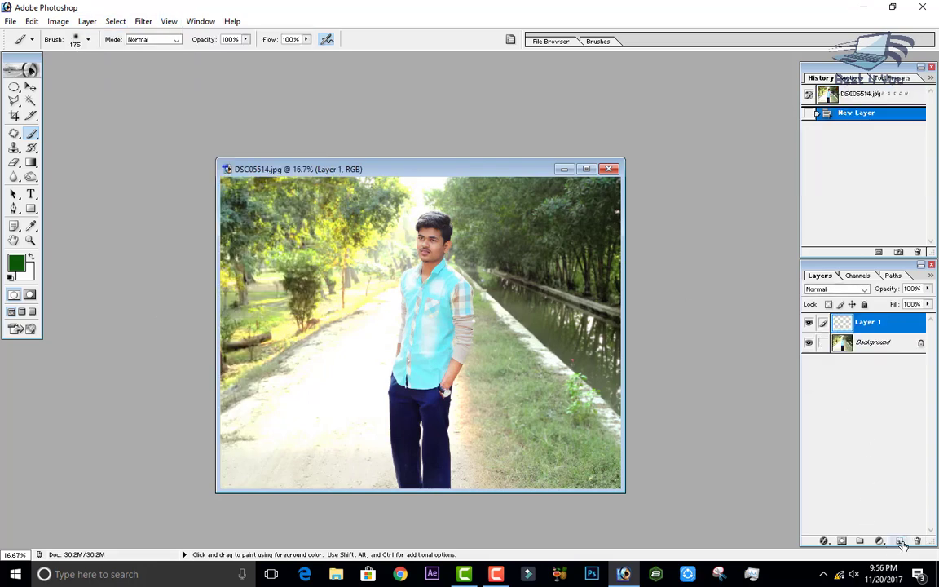
left_click(899, 542)
left_click(917, 542)
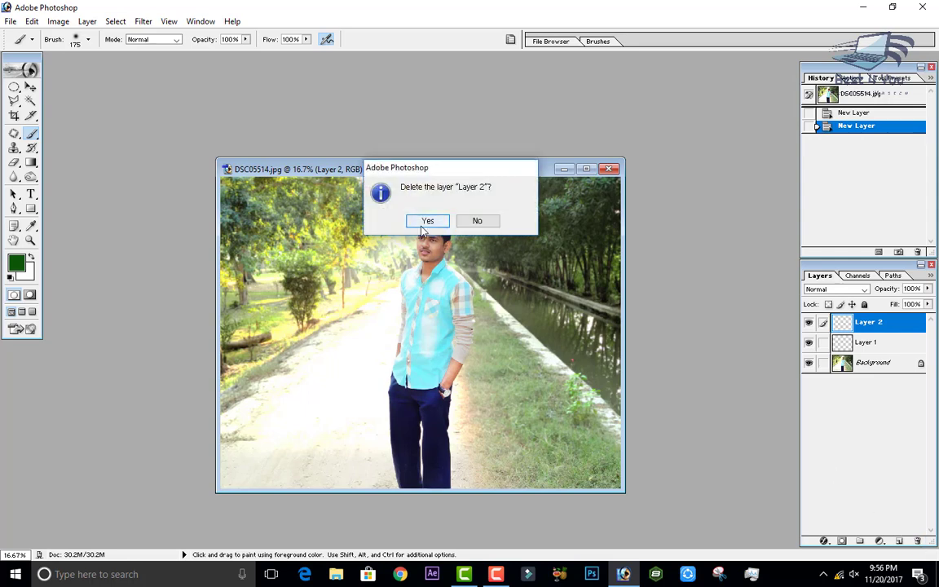
left_click(423, 225)
Step: Duplicate the Background layer into a Background copy
right_click(874, 345)
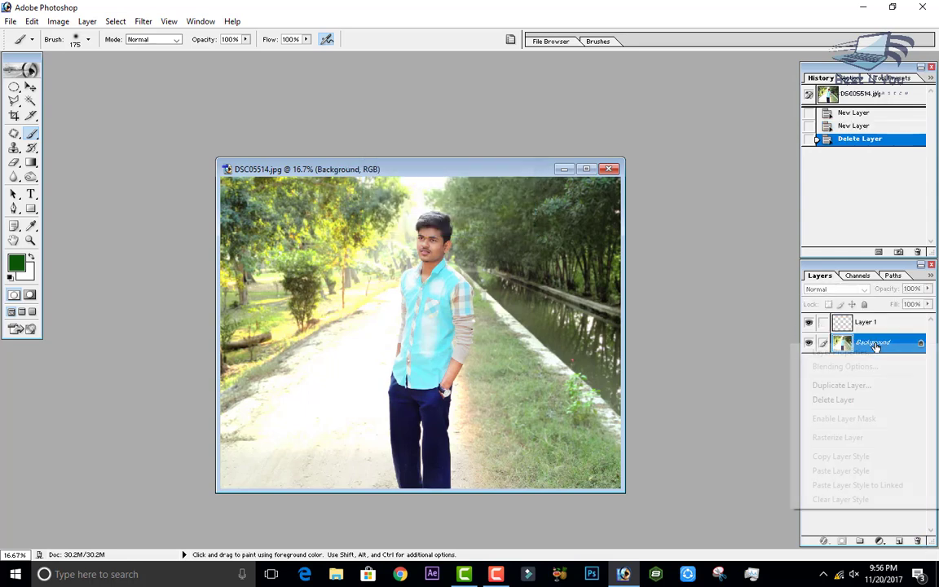
left_click(839, 385)
left_click(570, 253)
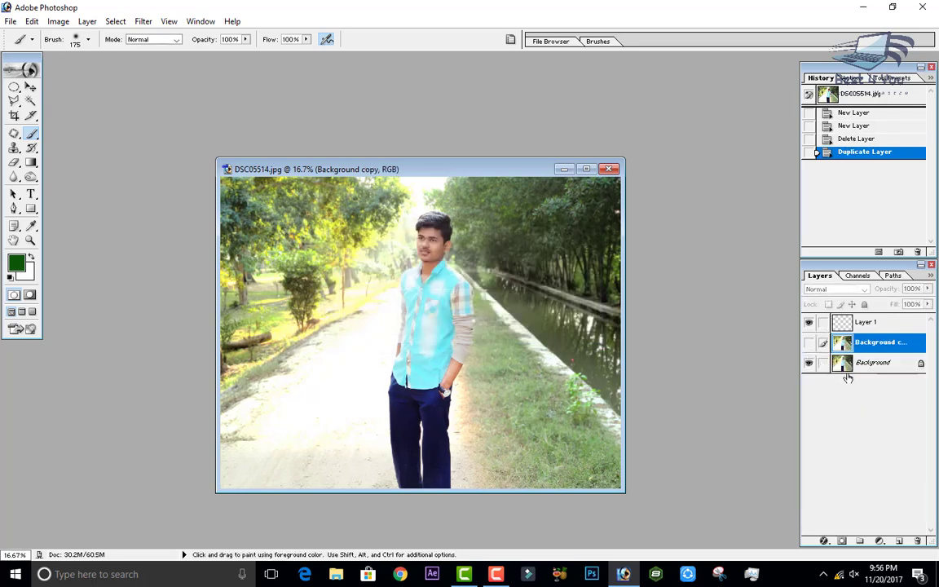
left_click(849, 365)
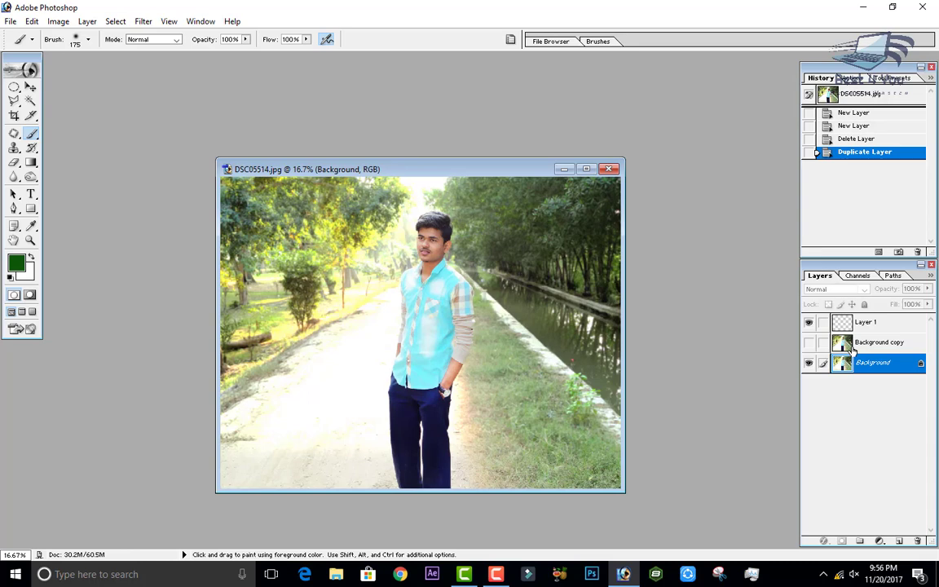
left_click(834, 348)
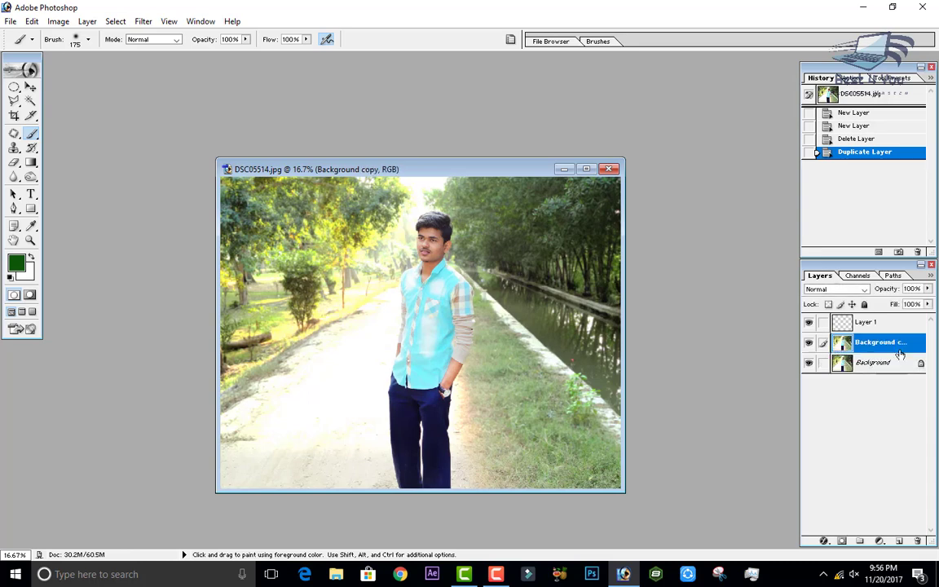
Step: Compare the Background and Background copy visibility, then delete Background copy
left_click(807, 342)
left_click(809, 364)
left_click(808, 342)
left_click(807, 342)
left_click(809, 363)
right_click(822, 338)
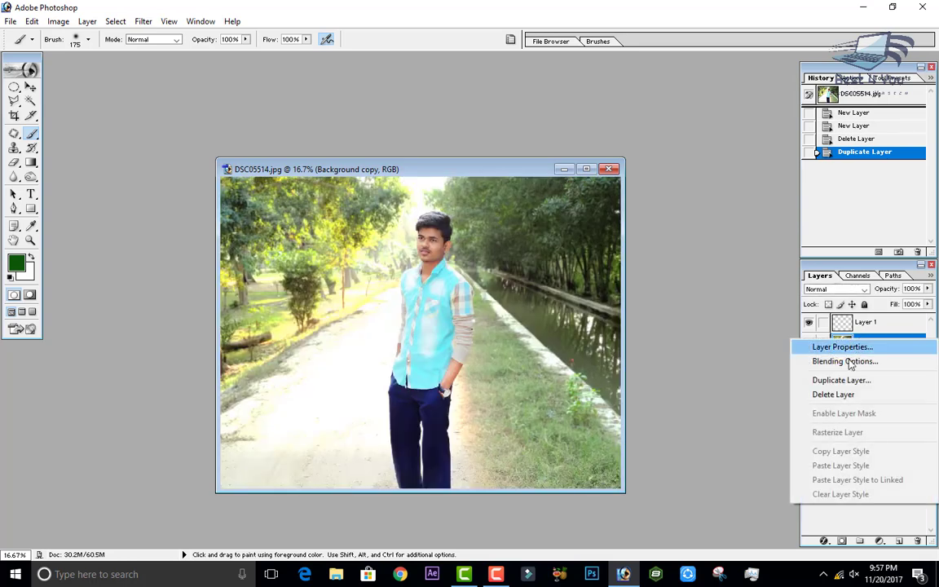
left_click(823, 394)
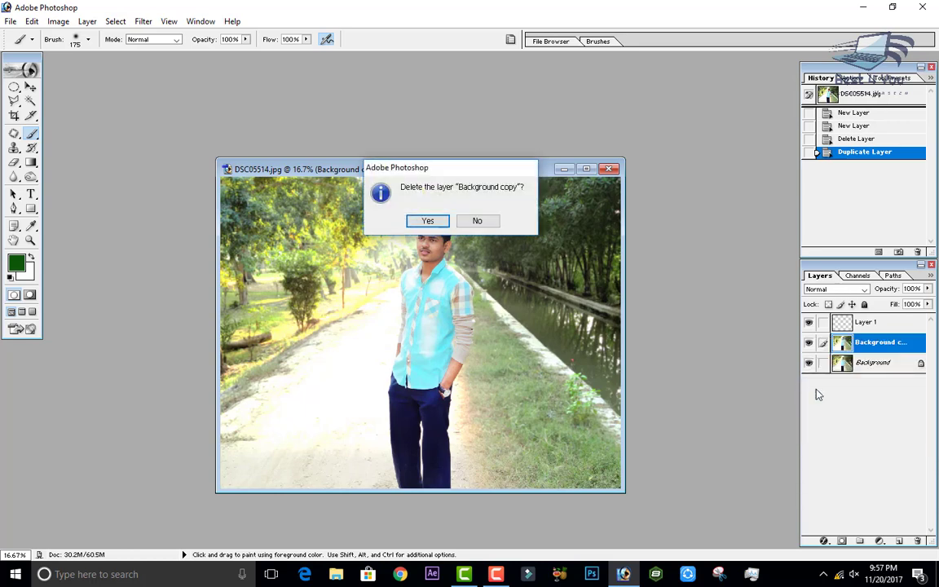
left_click(440, 222)
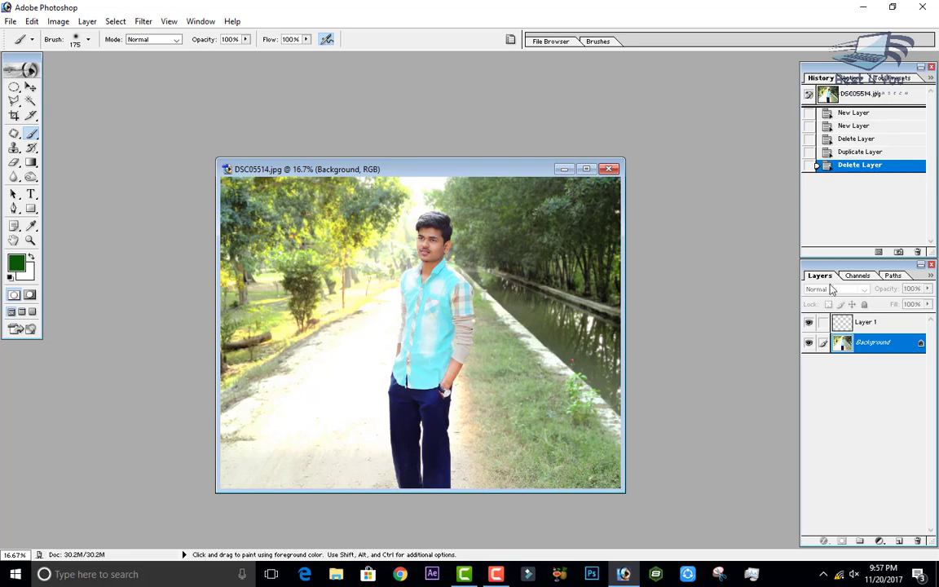
Step: Select the man with the Magnetic Lasso in a maximized image window
left_click_drag(14, 100, 47, 125)
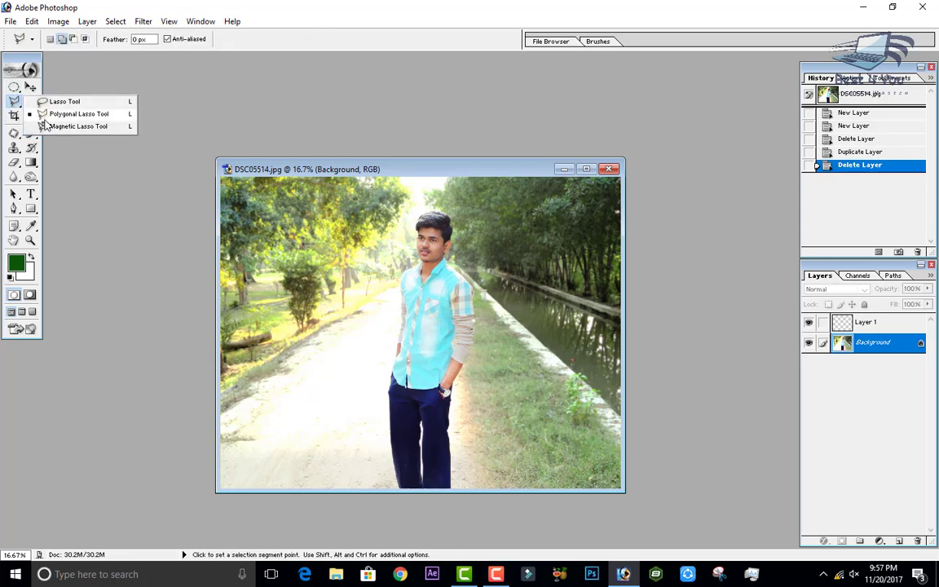
left_click(48, 125)
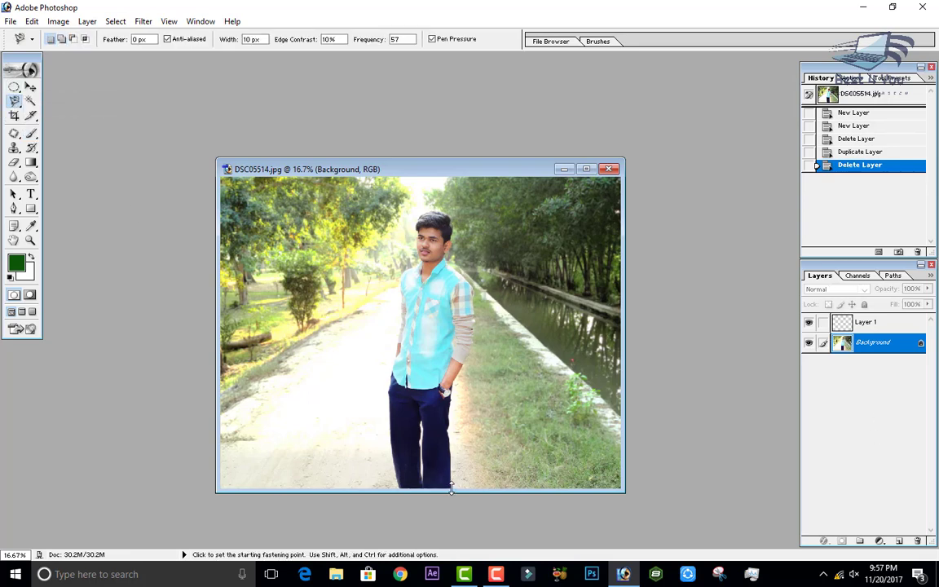
key("f")
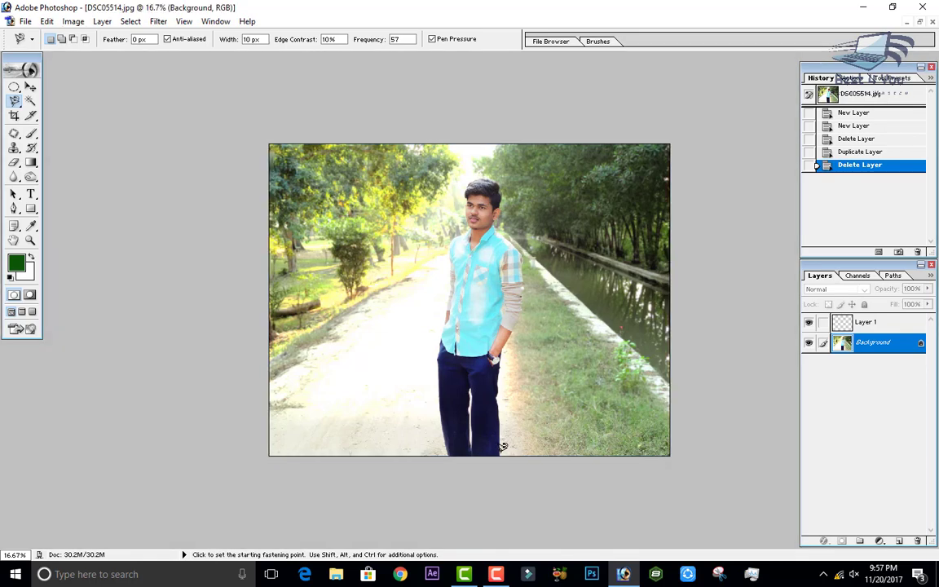
left_click(501, 451)
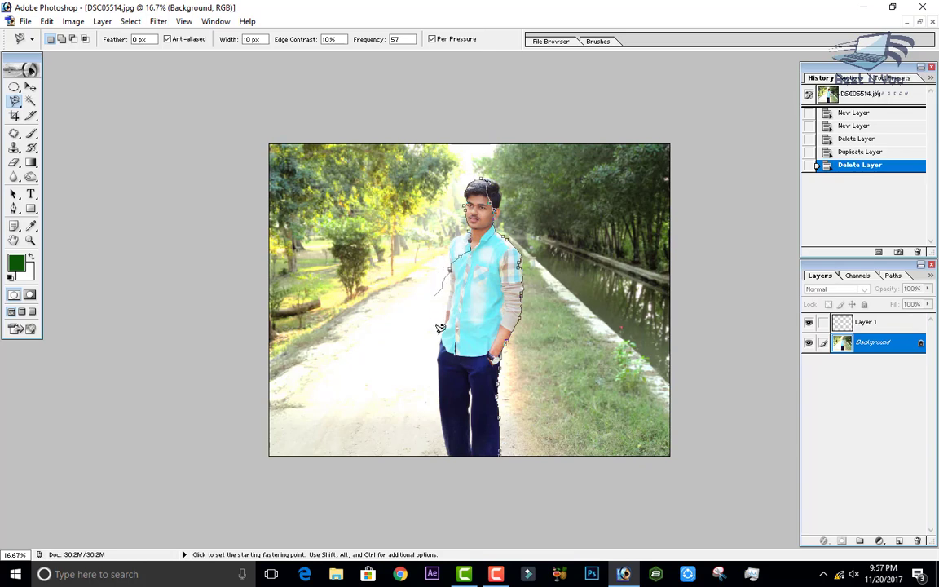
double_click(441, 440)
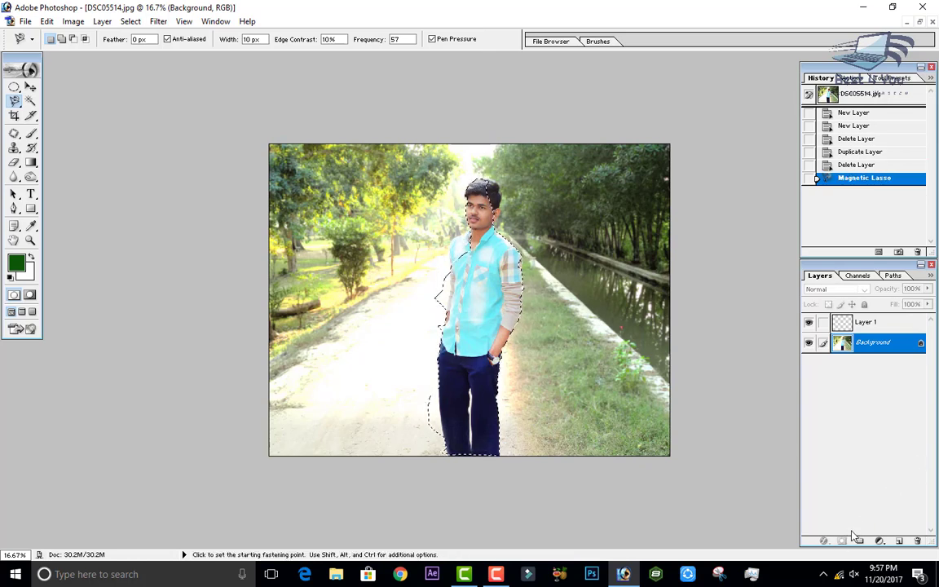
Step: Convert the Background into Layer 0 and mask out everything except the man
double_click(805, 346)
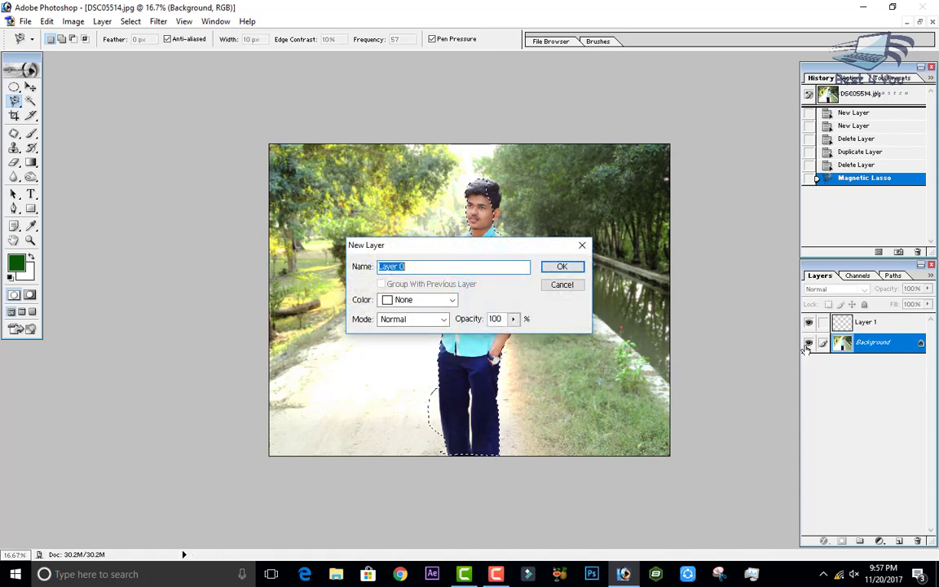
left_click(571, 270)
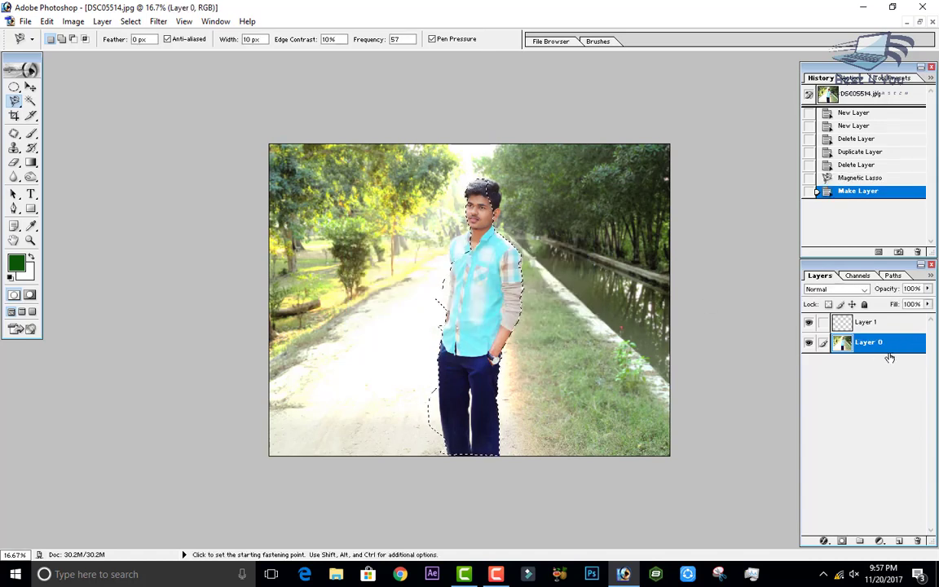
left_click(841, 542)
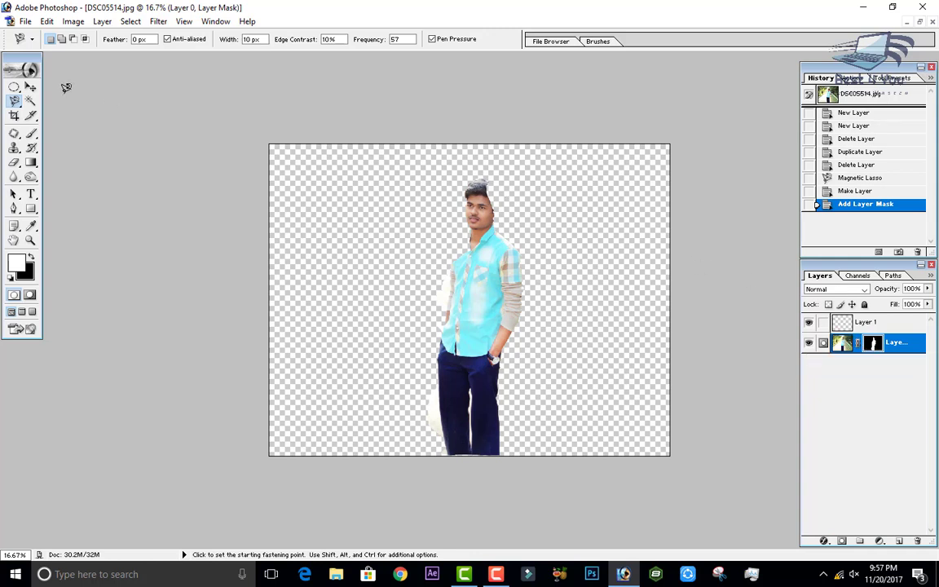
Step: Brush on Layer 0's mask around the man's neck and head, undoing one stroke
left_click(32, 87)
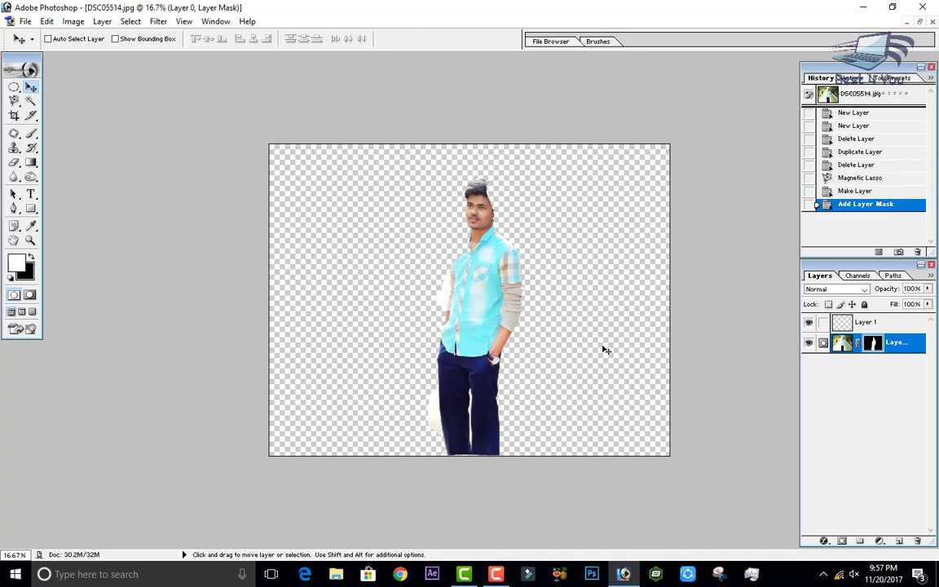
left_click(32, 133)
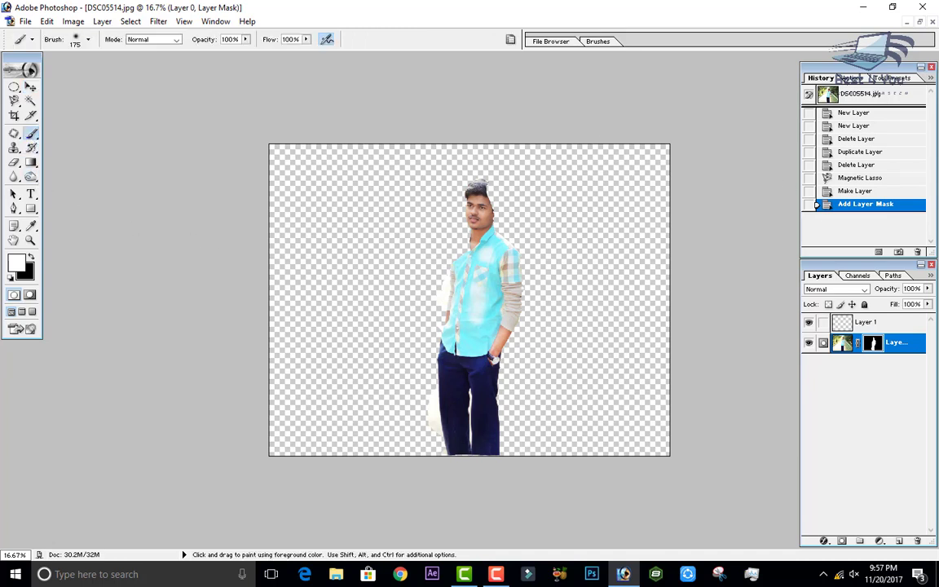
left_click_drag(514, 254, 494, 218)
left_click(492, 254)
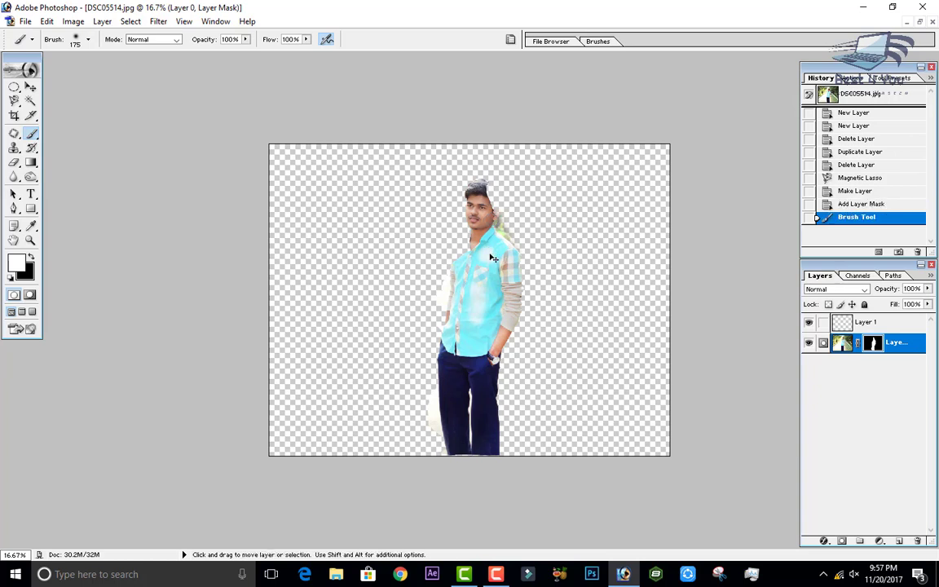
key("ctrl+z")
left_click_drag(479, 192, 447, 290)
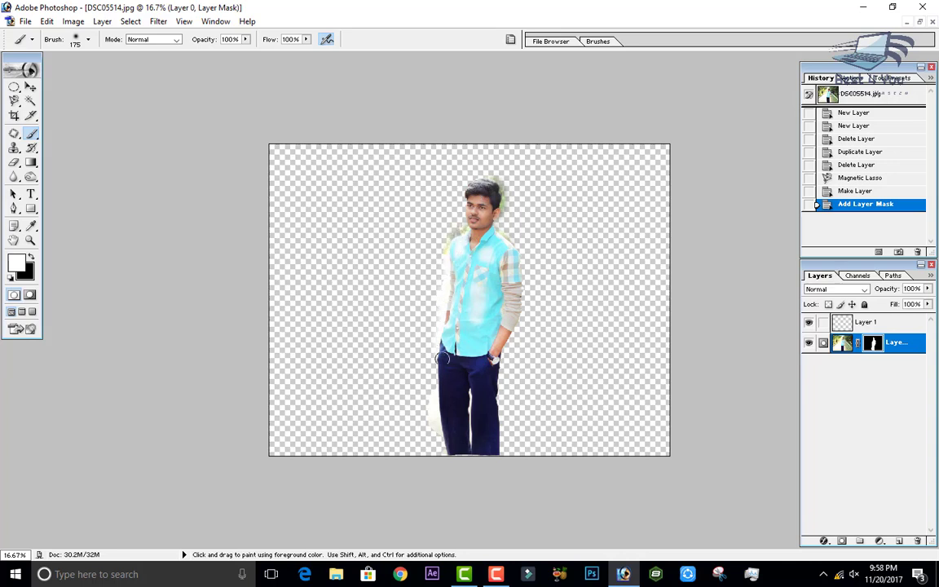
left_click_drag(448, 290, 496, 259)
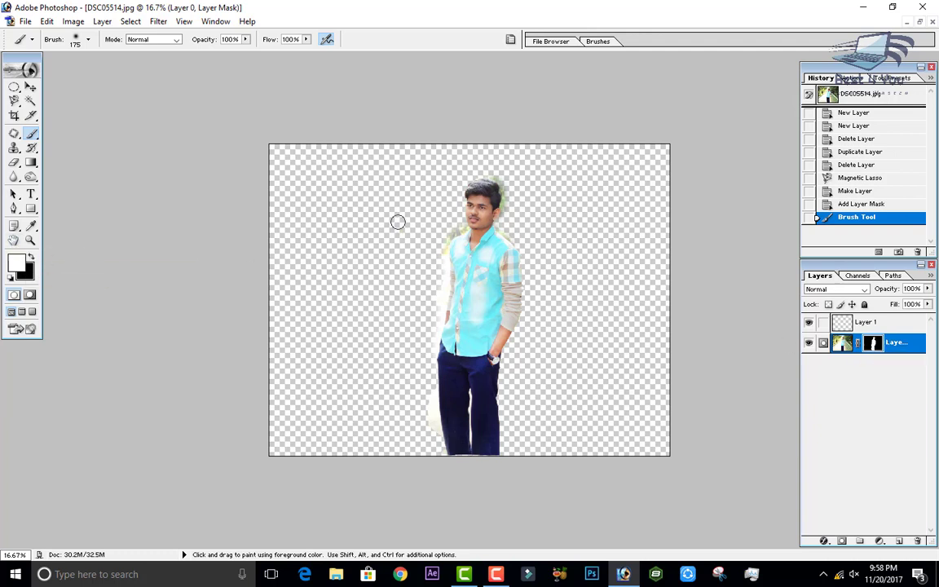
left_click_drag(503, 175, 603, 181)
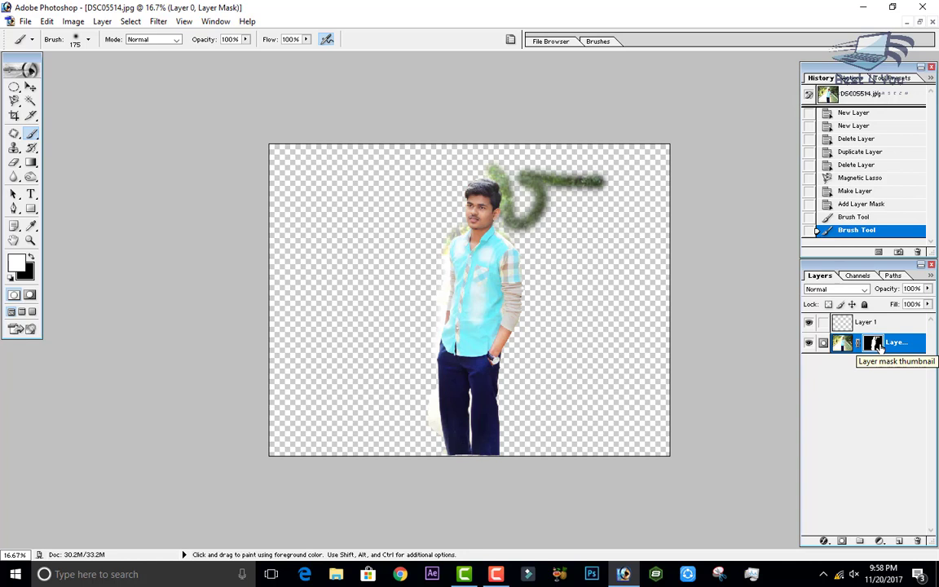
Step: Paint black over the man on the mask, then step back to just after the mask
left_click(31, 257)
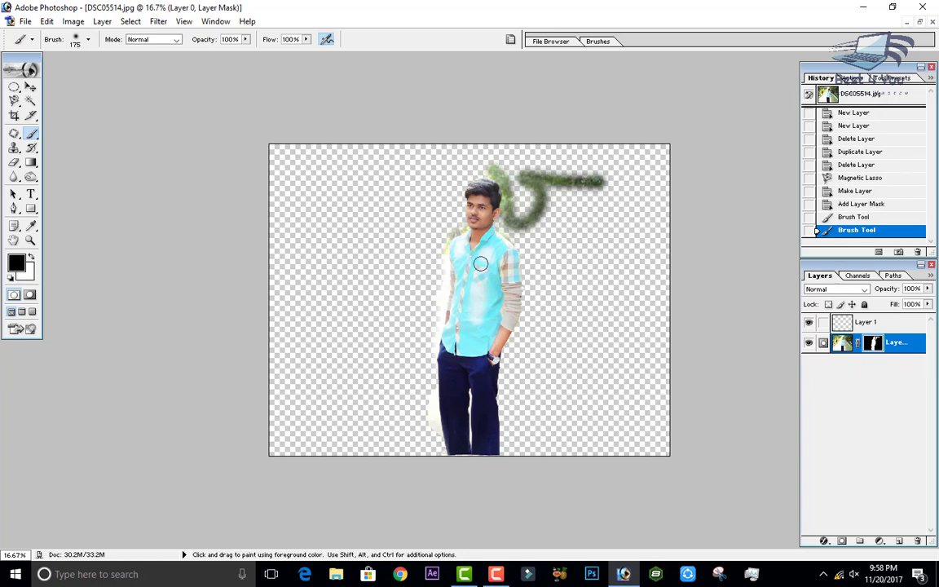
mouse_move(558, 181)
left_mouse_down()
mouse_move(534, 222)
mouse_move(503, 172)
mouse_move(452, 183)
left_mouse_up()
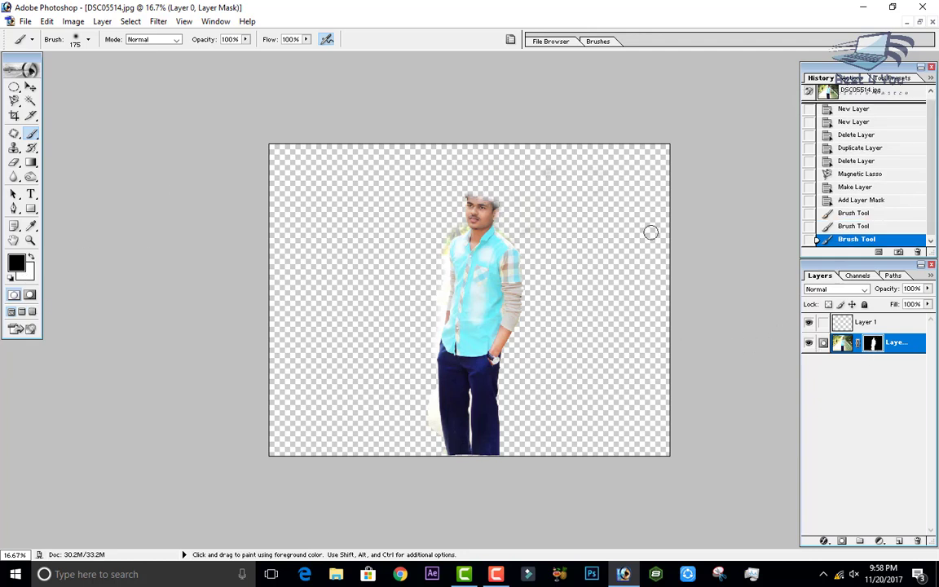
left_click_drag(489, 200, 320, 410)
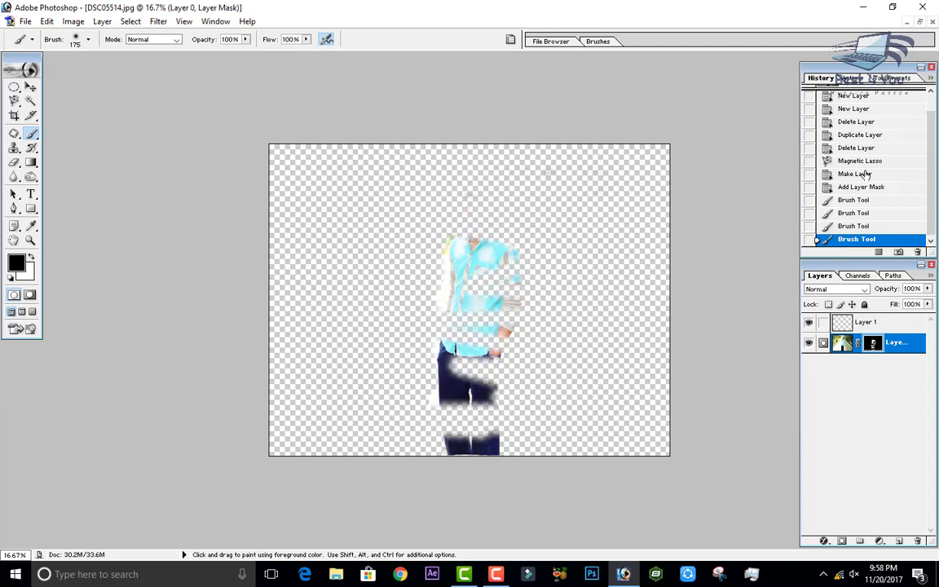
left_click(873, 187)
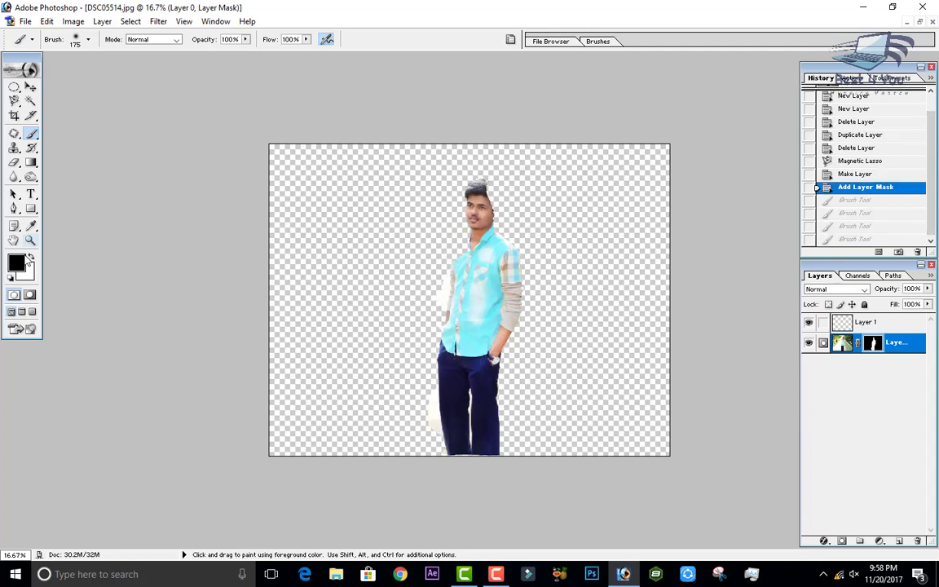
Step: Paint white on the mask to restore trees, foliage and path around the man
left_click(31, 258)
mouse_move(499, 244)
left_mouse_down()
mouse_move(496, 185)
mouse_move(456, 199)
mouse_move(436, 325)
mouse_move(440, 411)
mouse_move(416, 427)
left_mouse_up()
mouse_move(484, 357)
left_mouse_down()
mouse_move(544, 335)
mouse_move(587, 196)
mouse_move(343, 180)
mouse_move(273, 269)
left_mouse_up()
mouse_move(586, 350)
left_mouse_down()
mouse_move(342, 330)
mouse_move(293, 359)
mouse_move(351, 399)
left_mouse_up()
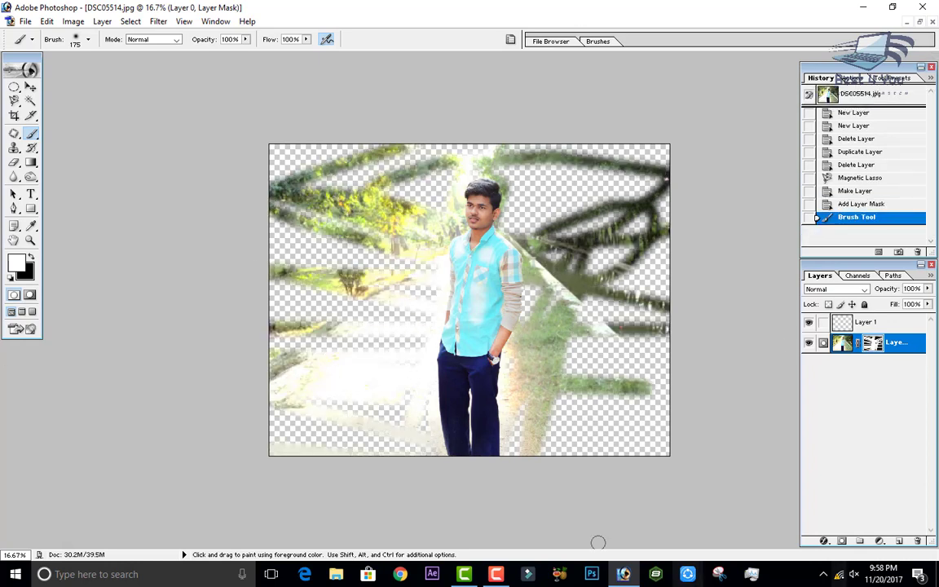
Step: Roll back to the second New Layer state and remake Layer 0 with an all-white mask
left_click(851, 204)
left_click(852, 125)
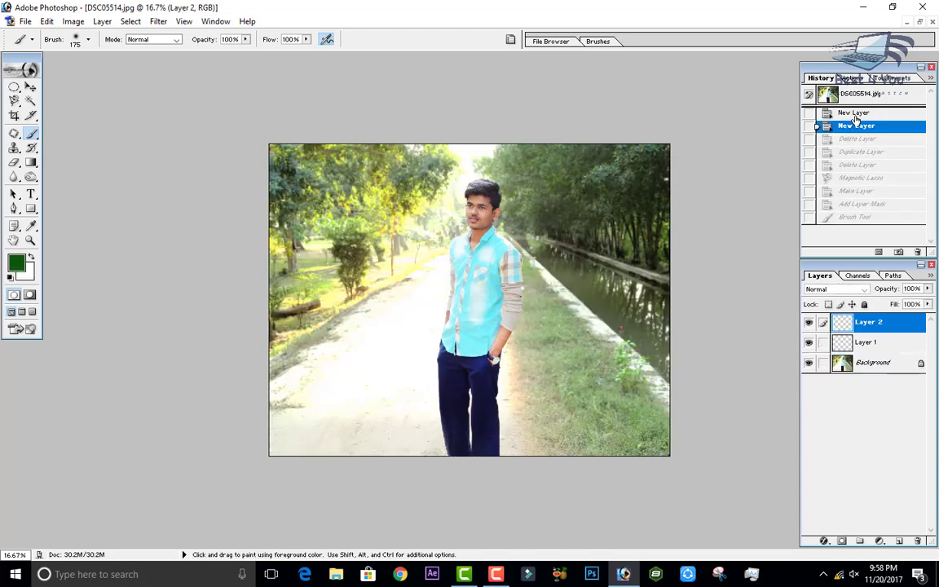
left_click(872, 364)
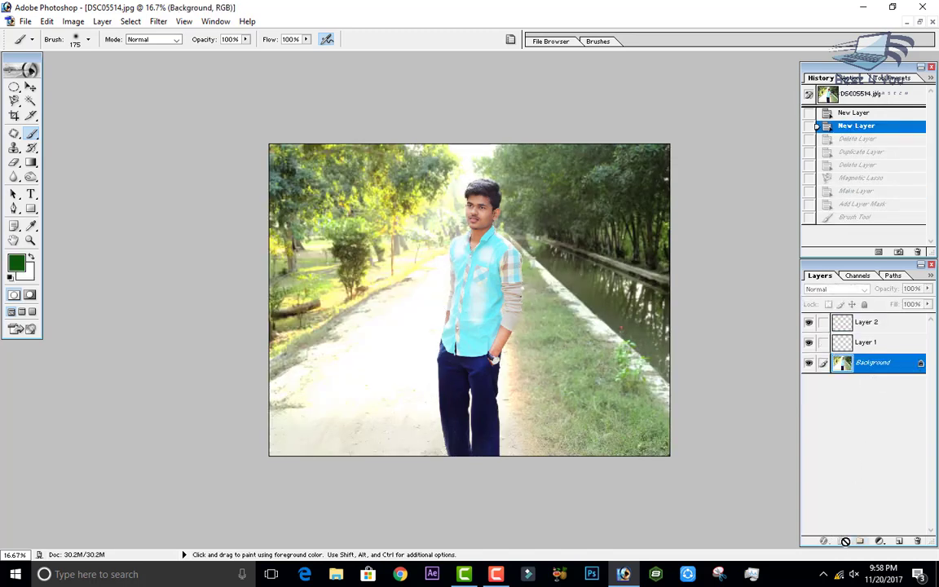
double_click(919, 366)
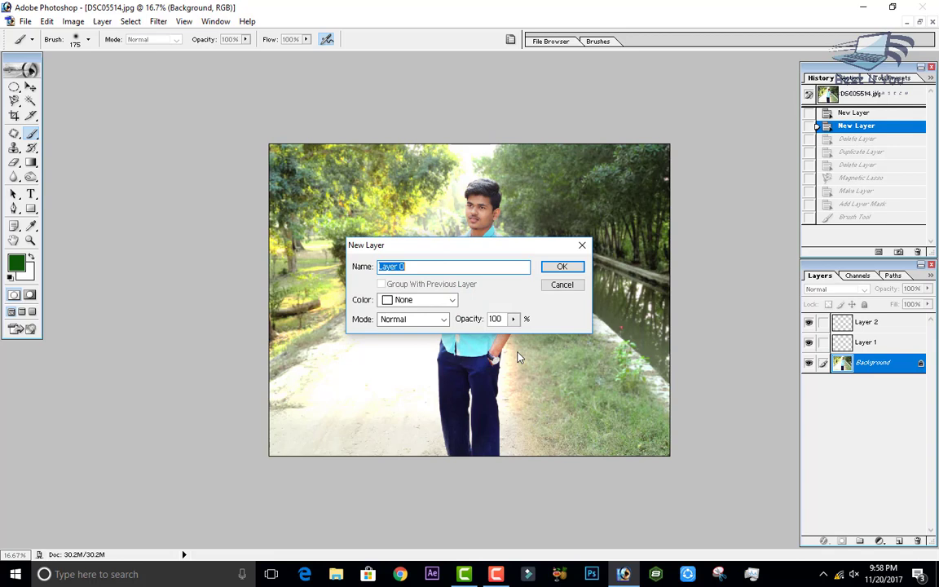
left_click(562, 268)
left_click(841, 540)
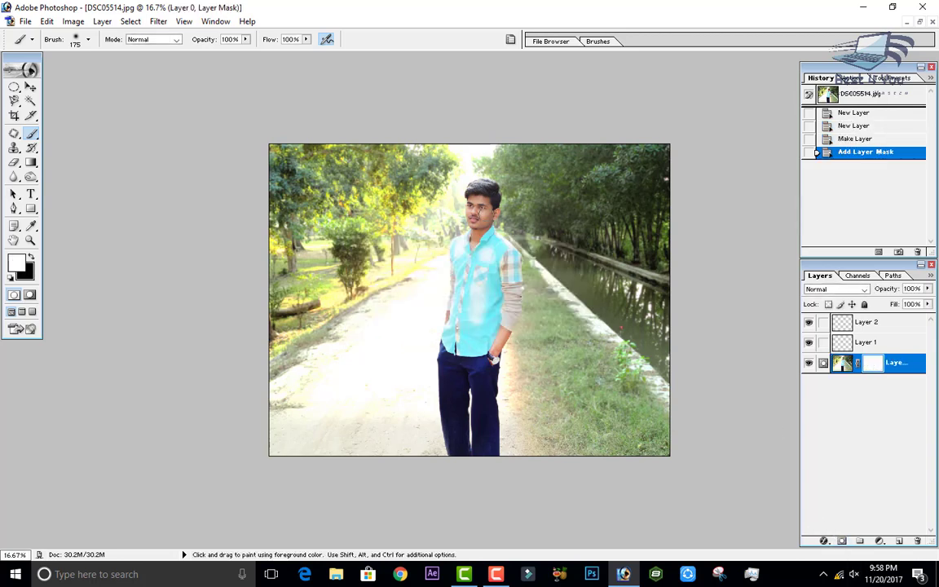
Step: Switch to black and paint over the man on Layer 0's mask
left_click_drag(477, 181, 428, 170)
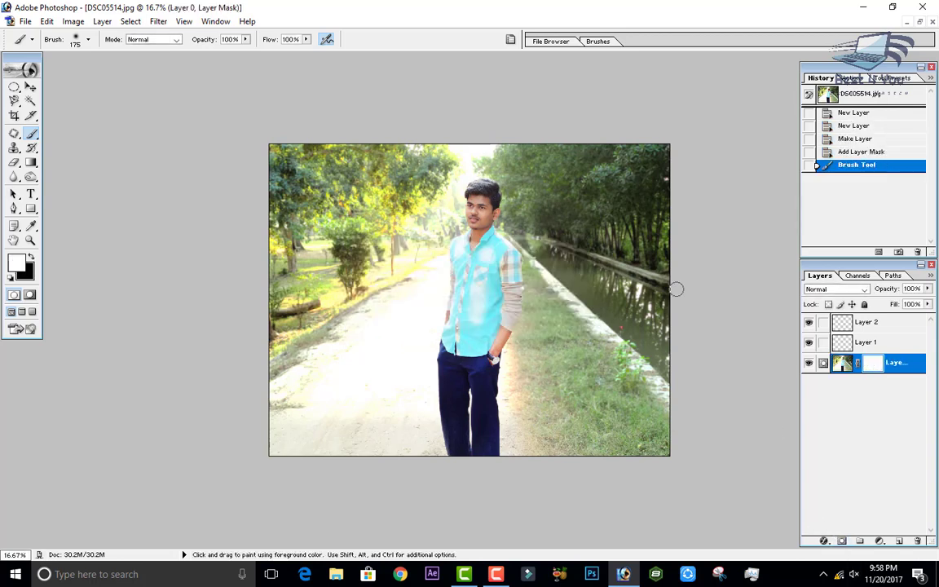
left_click(30, 253)
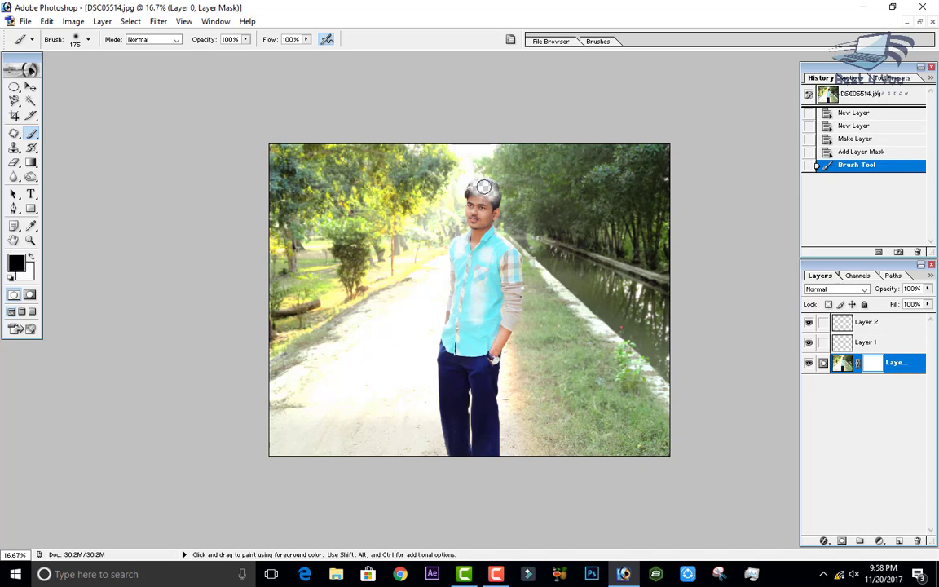
mouse_move(484, 188)
left_mouse_down()
mouse_move(514, 276)
mouse_move(448, 424)
mouse_move(470, 140)
mouse_move(497, 258)
mouse_move(476, 293)
mouse_move(474, 440)
mouse_move(477, 413)
mouse_move(435, 301)
mouse_move(442, 219)
left_mouse_up()
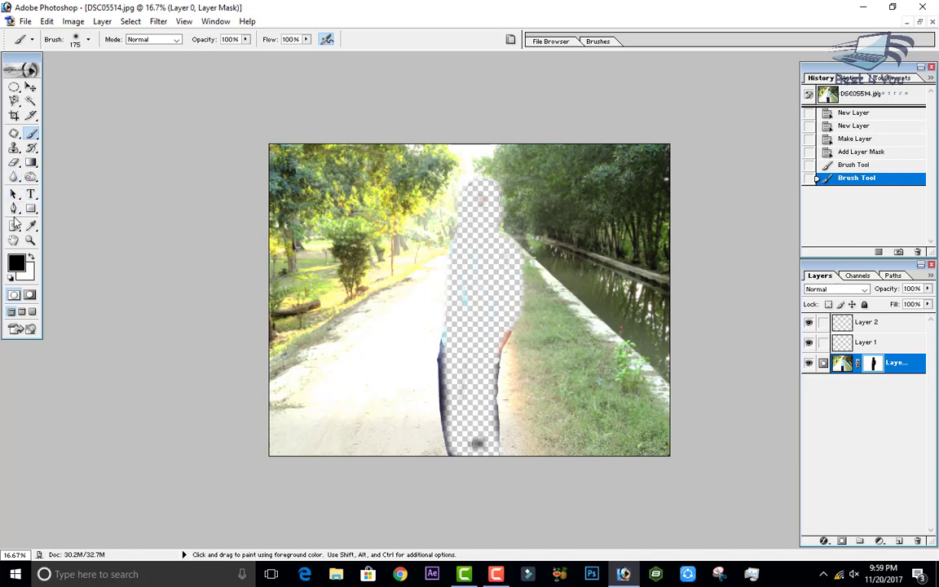
Step: Fill the mask black with the Paint Bucket, then undo the fill
left_click(31, 209)
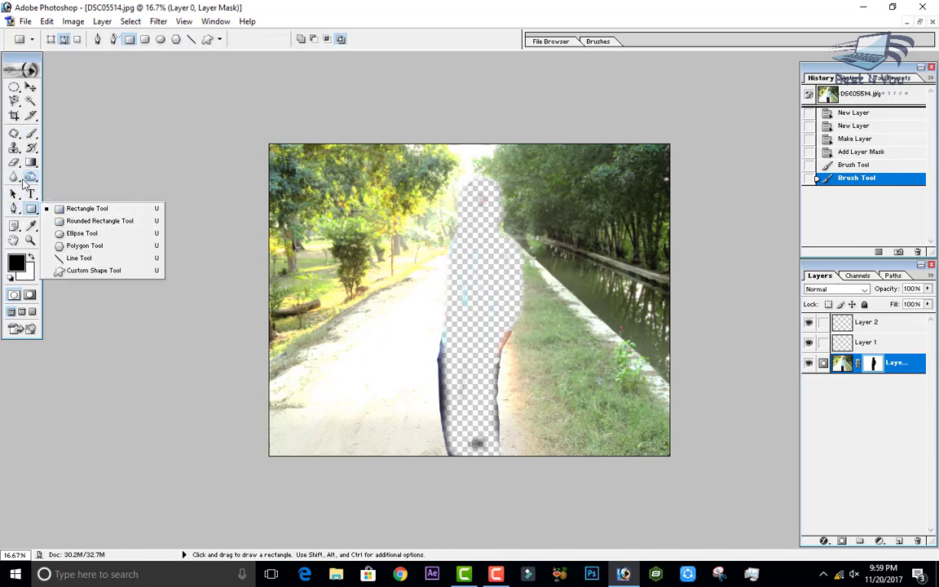
left_click(31, 176)
left_click(31, 162)
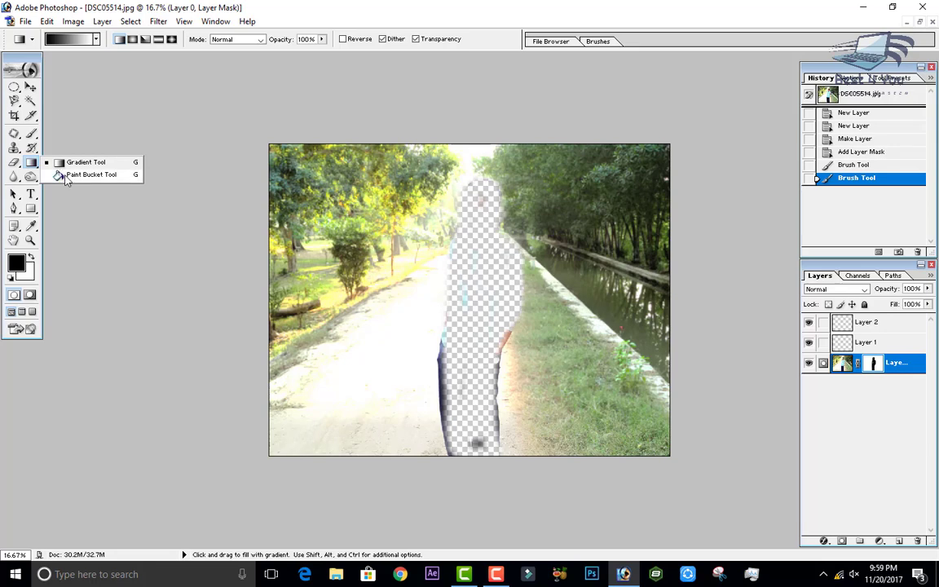
left_click(59, 174)
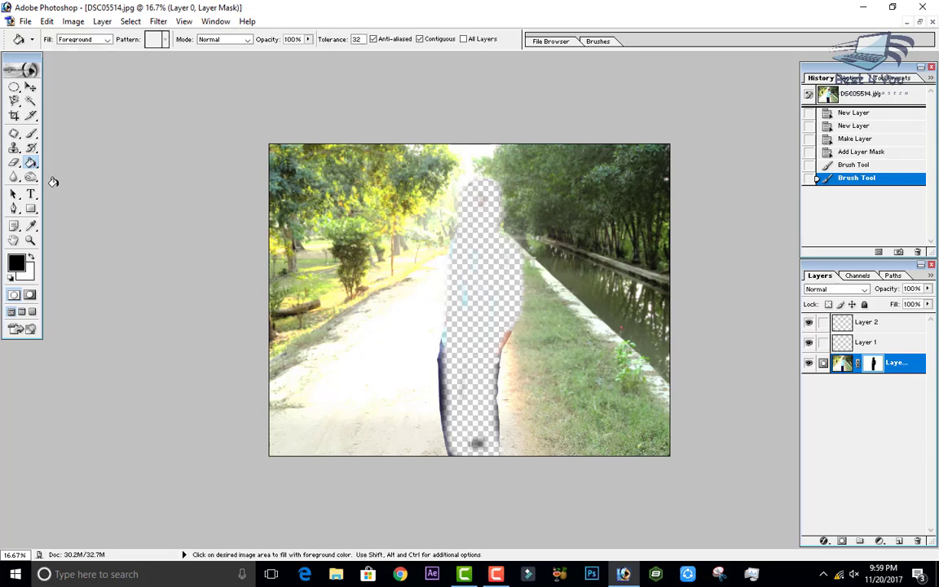
left_click(16, 264)
left_click(857, 155)
left_click(598, 275)
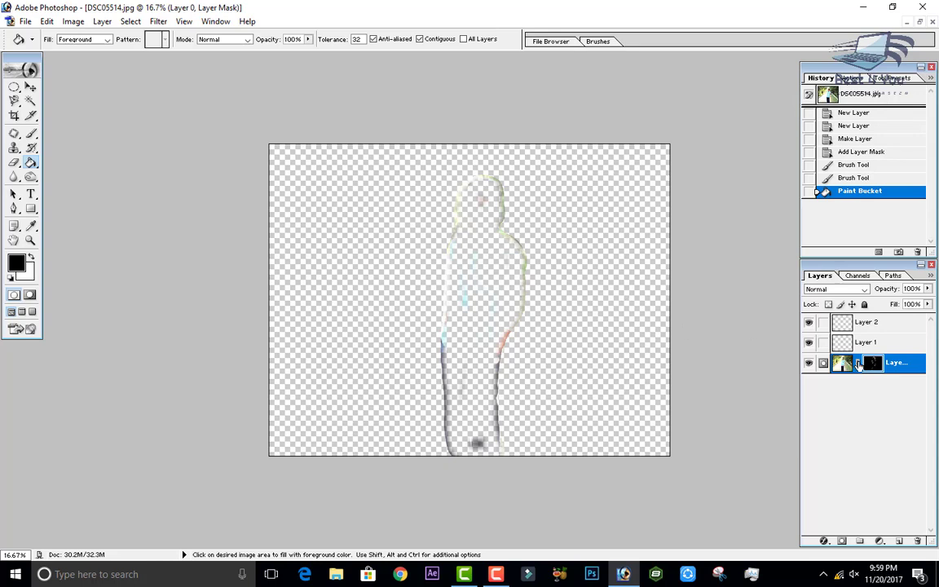
key("ctrl+z")
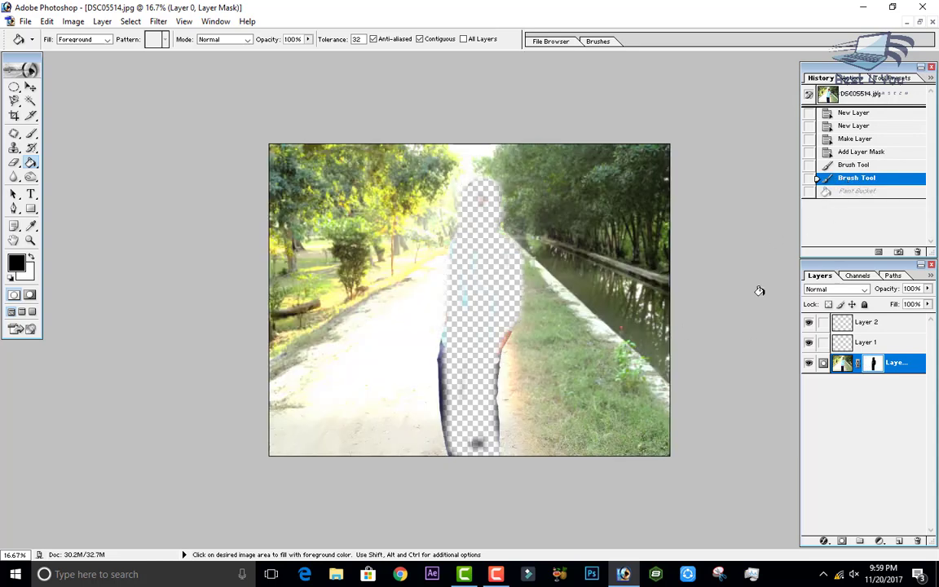
Step: Bucket-fill mask areas black, then fill the man and head area white
left_click(468, 280)
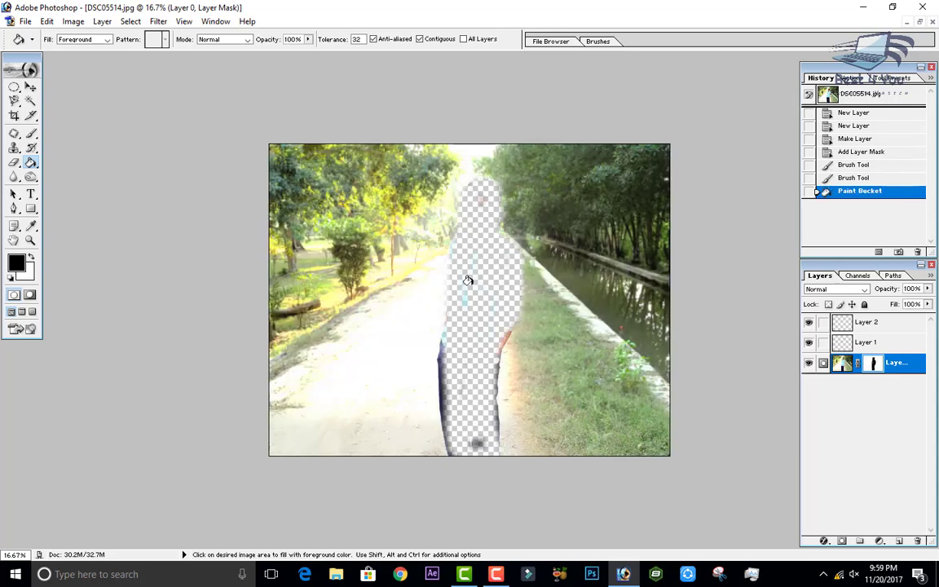
left_click(605, 317)
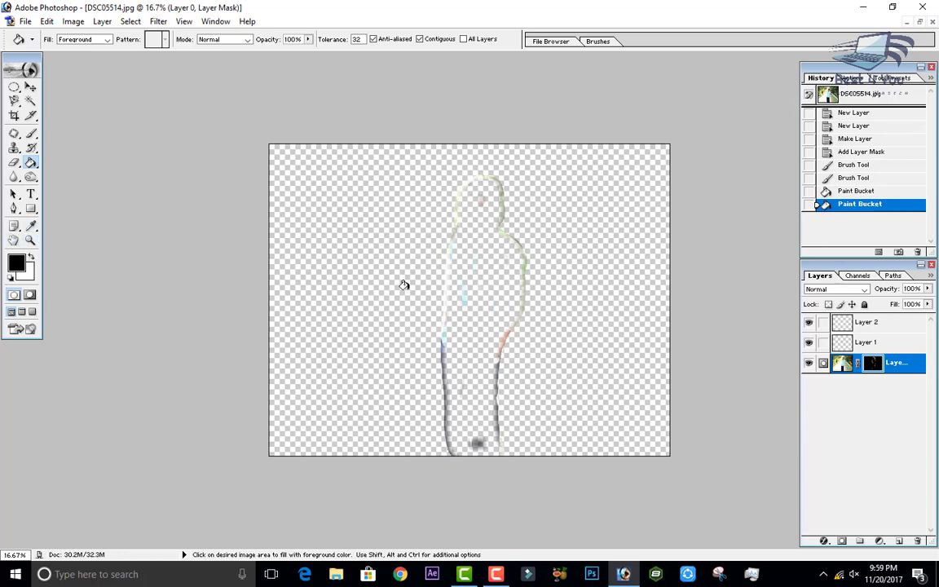
left_click(499, 281)
left_click(491, 283)
left_click(454, 294)
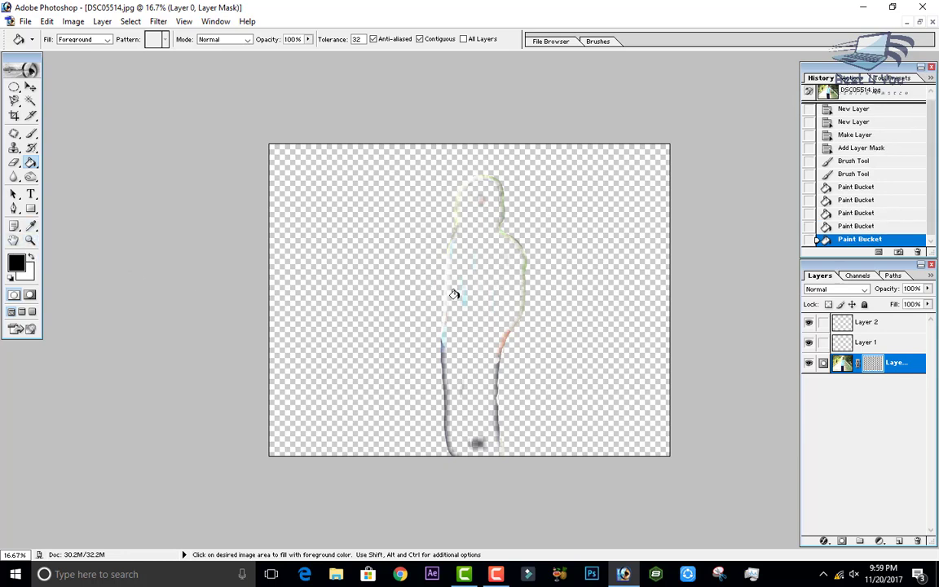
left_click(31, 258)
left_click(480, 275)
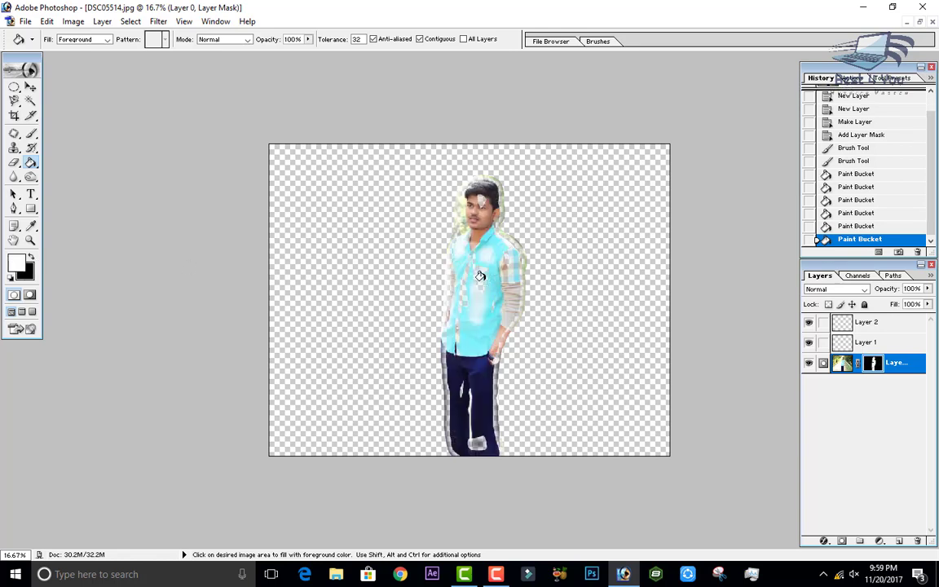
left_click(483, 201)
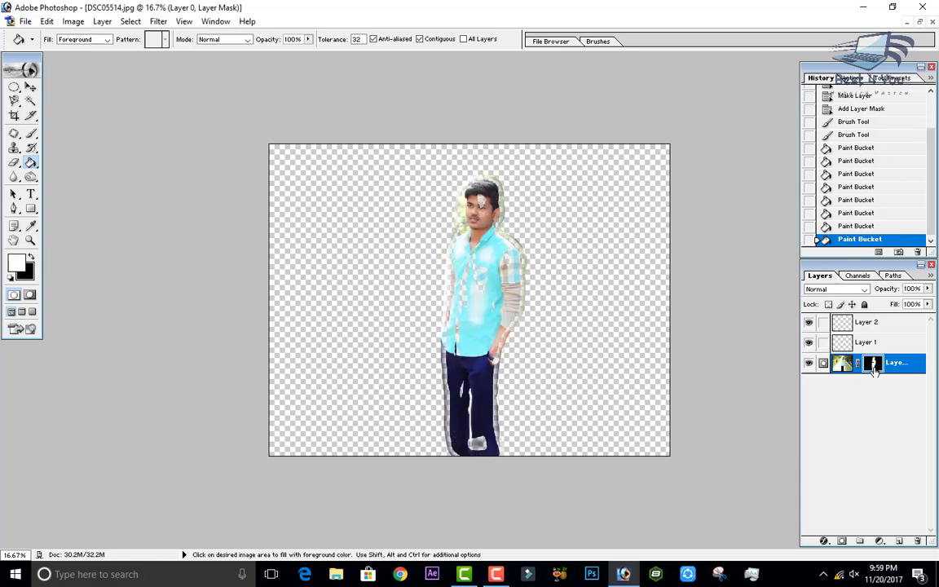
Step: Step through History, settling on the second Brush Tool state
left_click(865, 110)
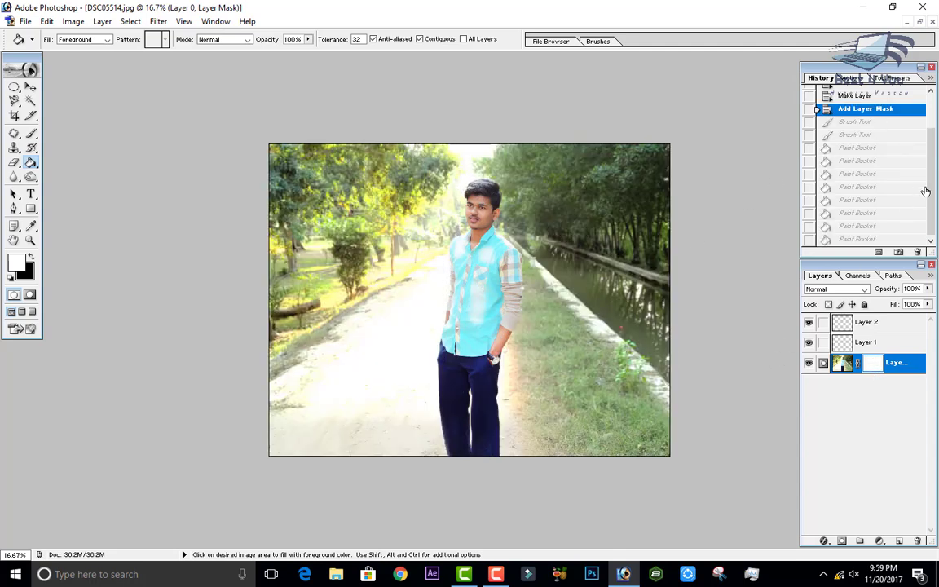
left_click(893, 204)
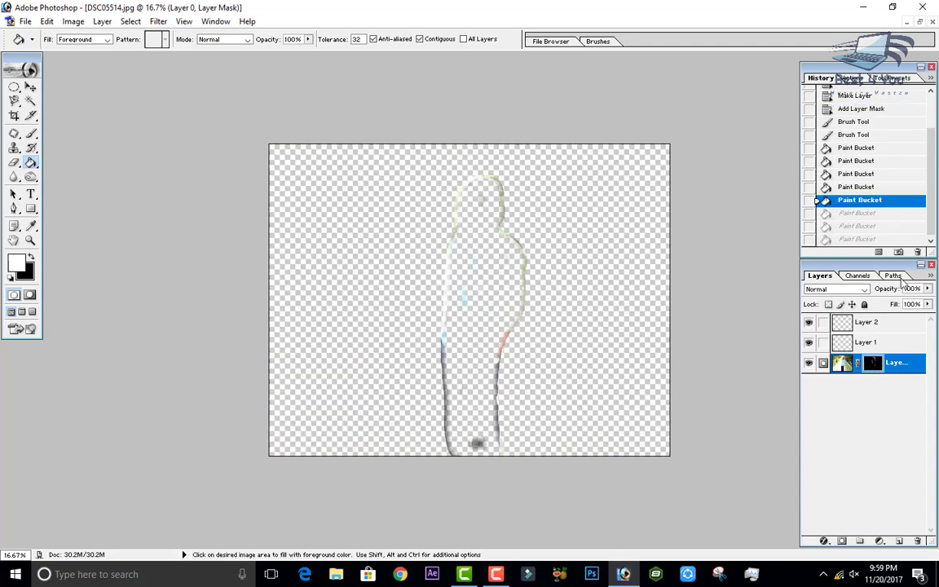
left_click(856, 136)
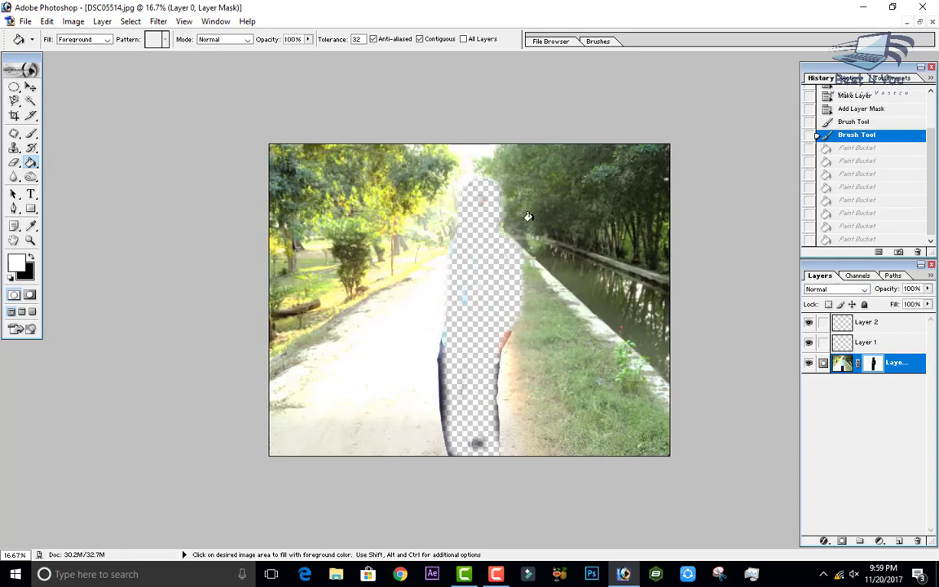
Step: Erase a wide vertical band down the photo's centre with an enlarged Eraser
key("e")
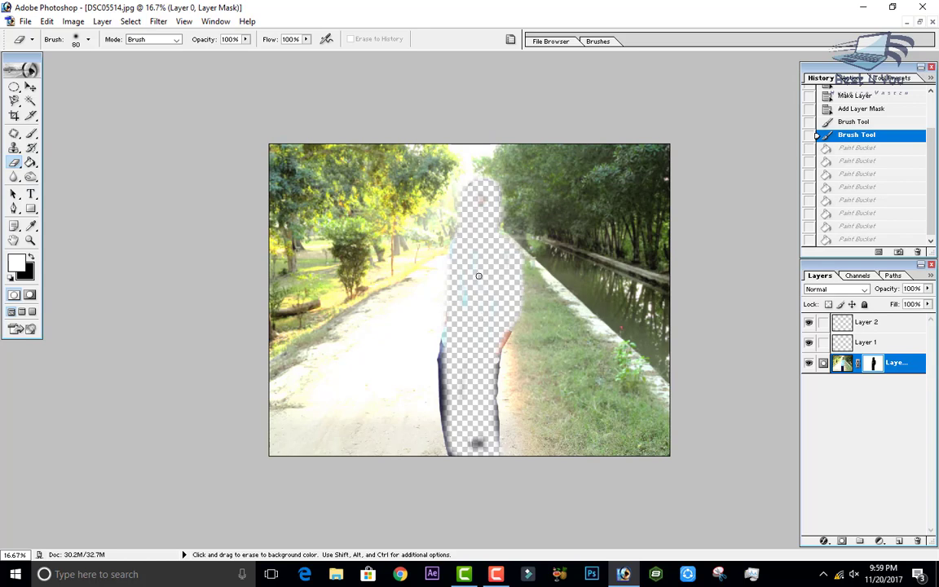
key("bracketright")
key("bracketright")
key("bracketright")
mouse_move(470, 262)
left_mouse_down()
mouse_move(462, 193)
mouse_move(511, 100)
left_mouse_up()
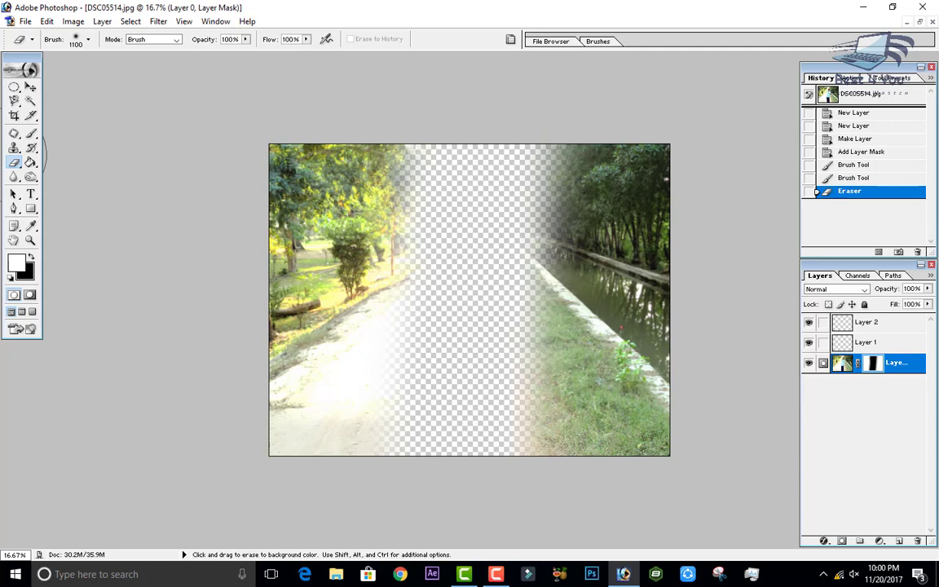
left_click(31, 88)
left_click_drag(31, 162, 57, 176)
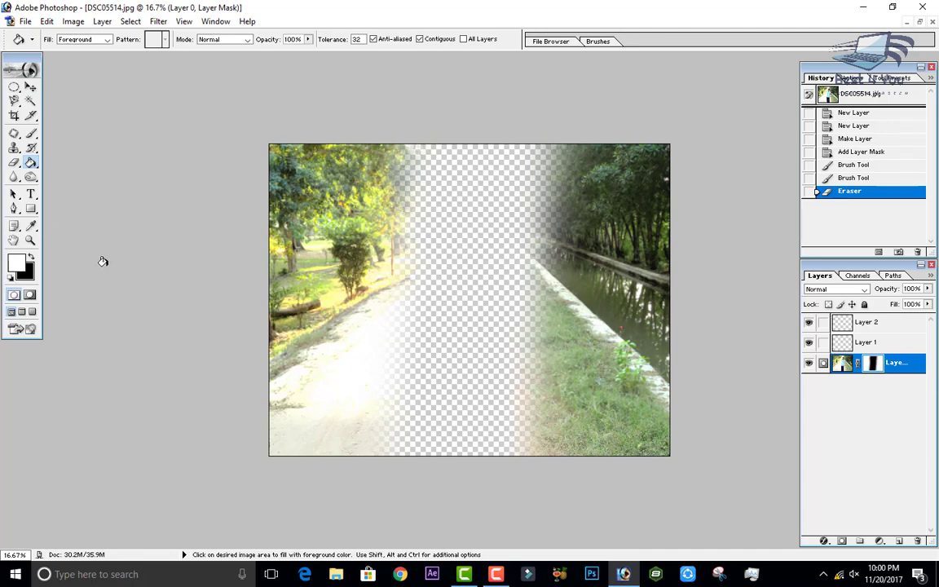
Step: Bucket-fill the mask in black, then white, revealing the middle strip with the man
left_click(31, 259)
left_click(479, 301)
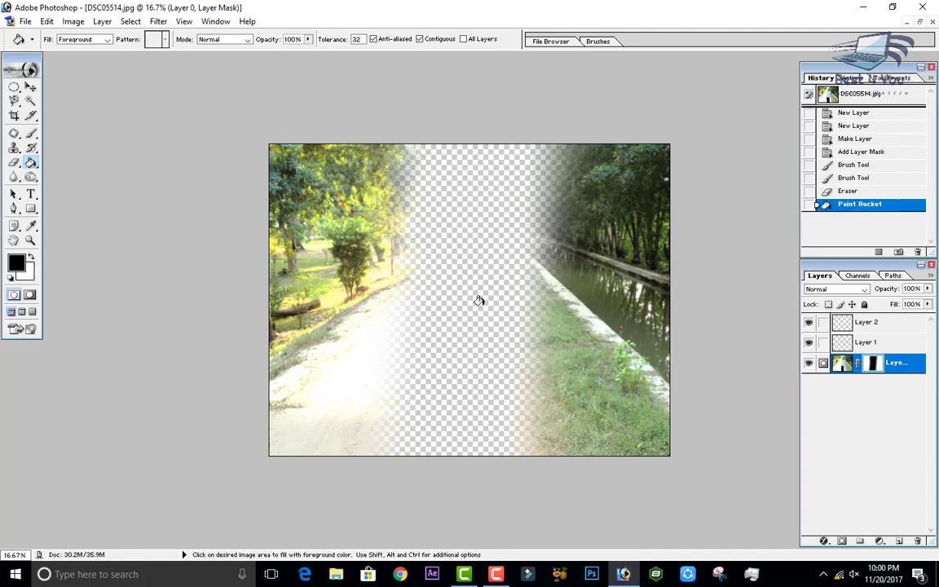
left_click(479, 302)
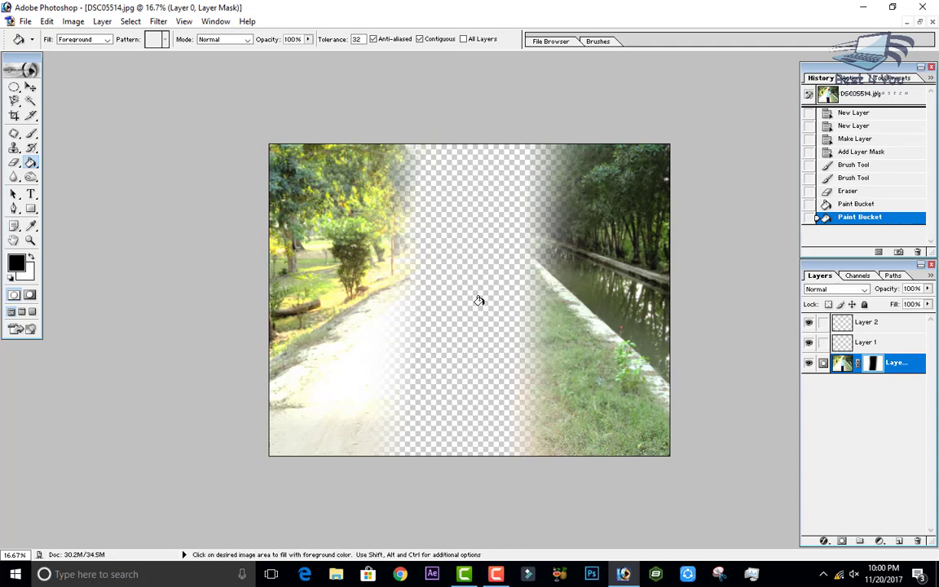
left_click(30, 258)
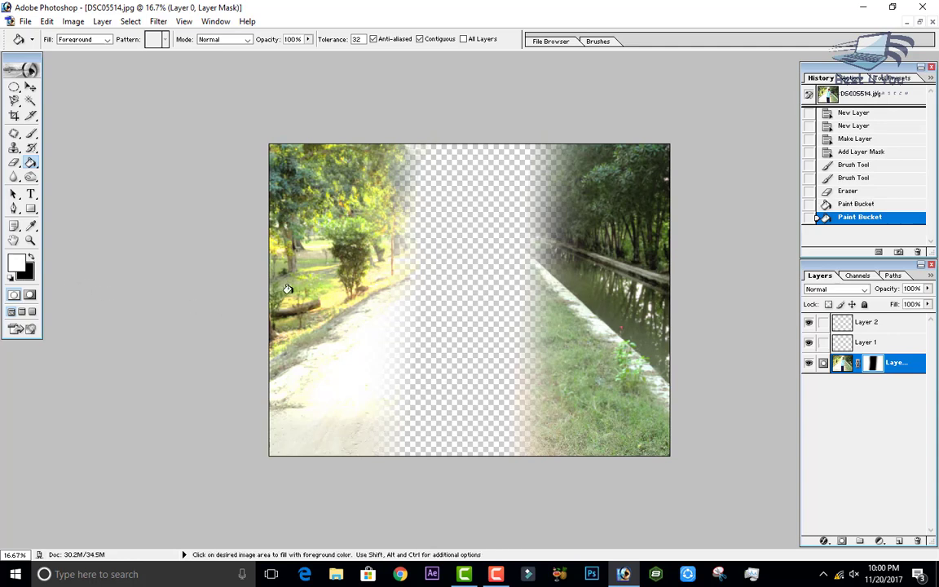
left_click(330, 287)
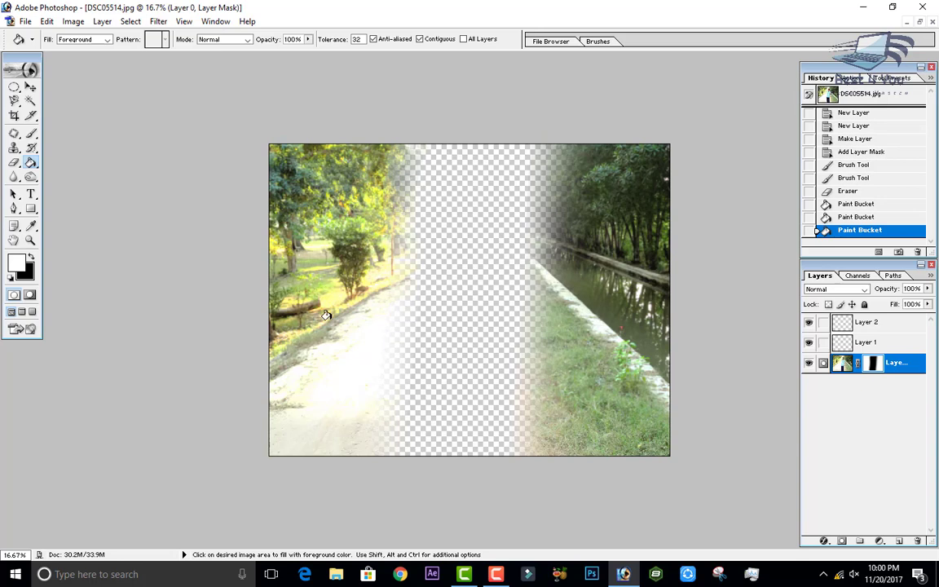
left_click(342, 349)
left_click(343, 350)
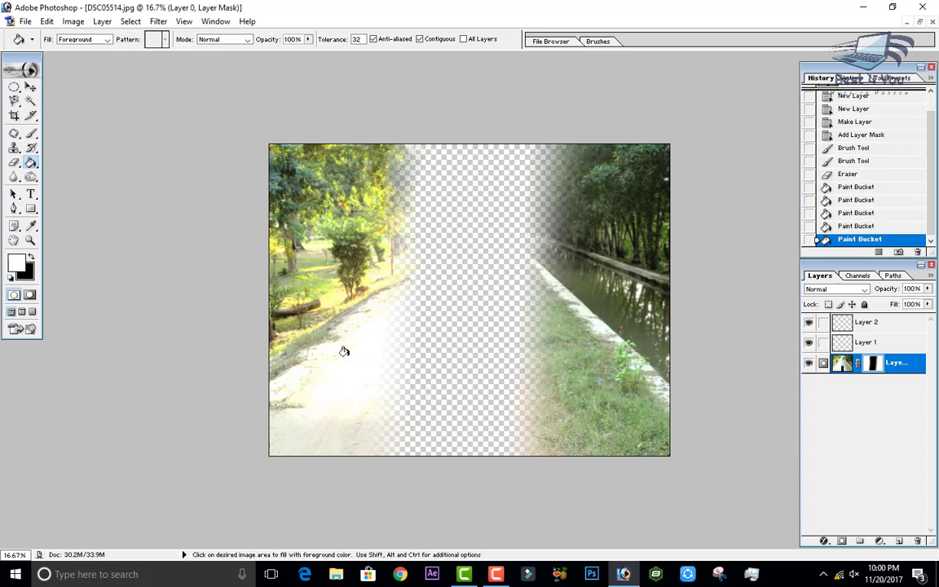
left_click(344, 347)
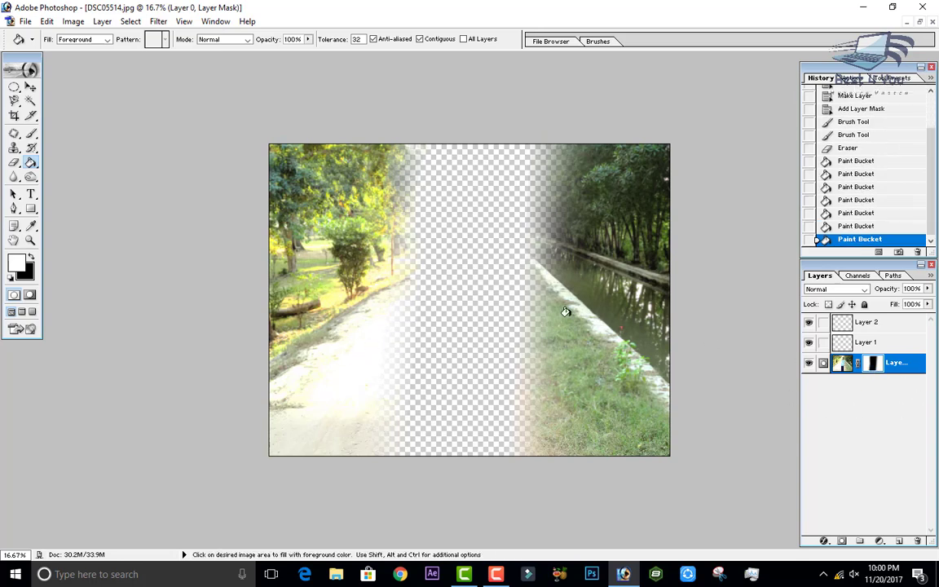
left_click(471, 291)
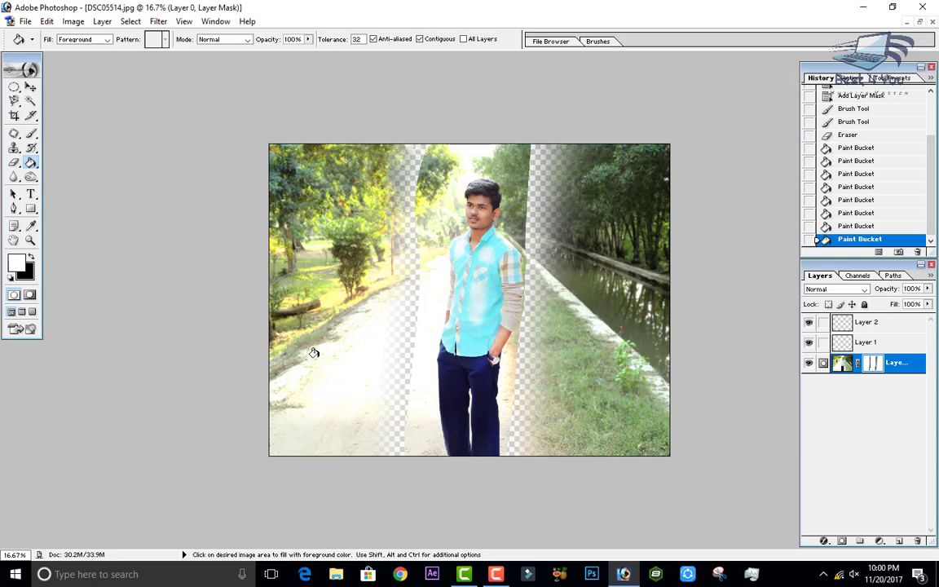
Step: Set the foreground to black and fill both sides and the pale strips to hide them
left_click(18, 262)
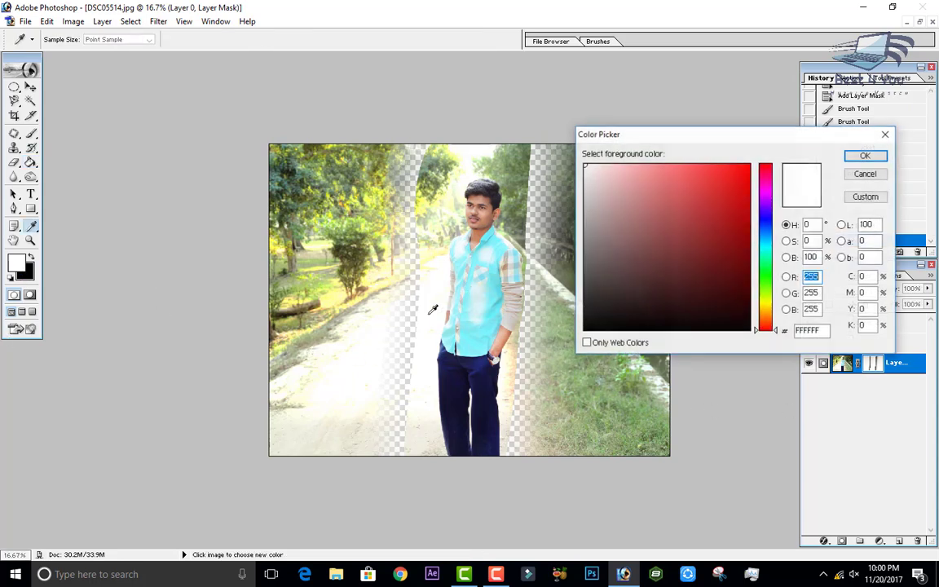
left_click(874, 173)
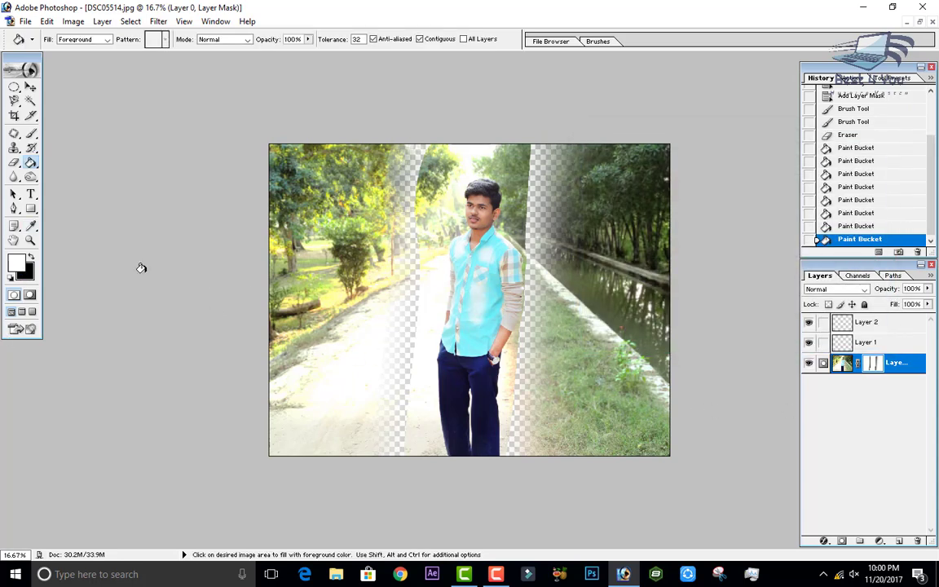
left_click(589, 271)
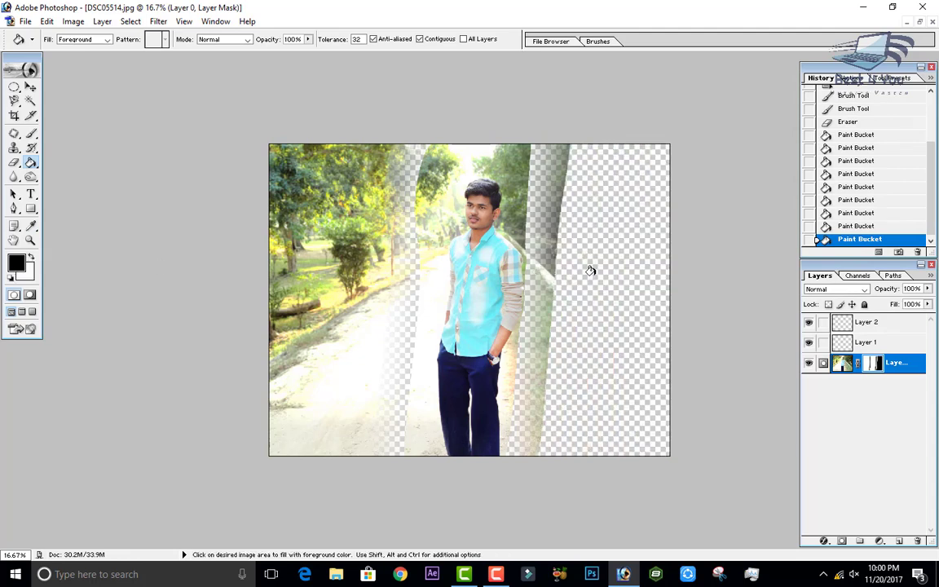
left_click(546, 253)
left_click(521, 236)
left_click(497, 218)
left_click(366, 303)
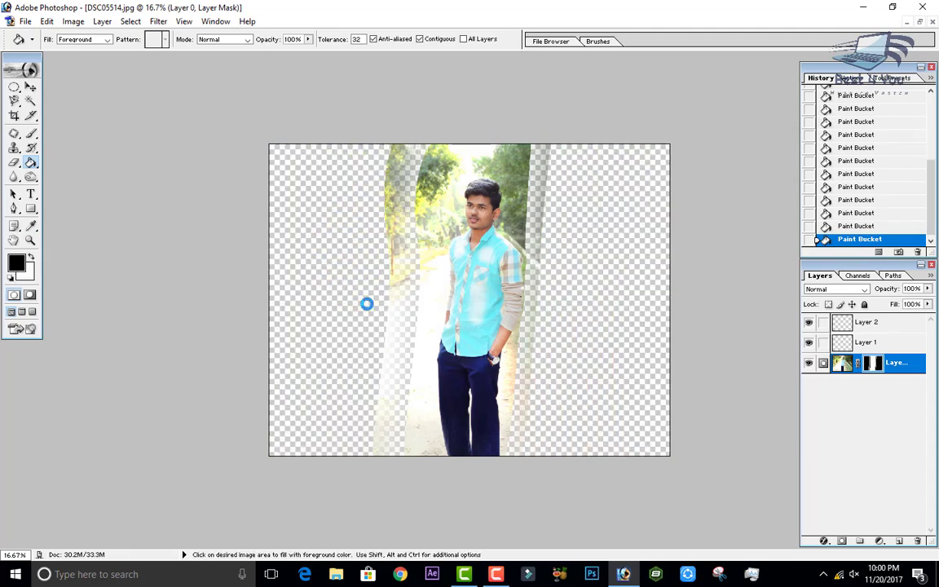
left_click(395, 233)
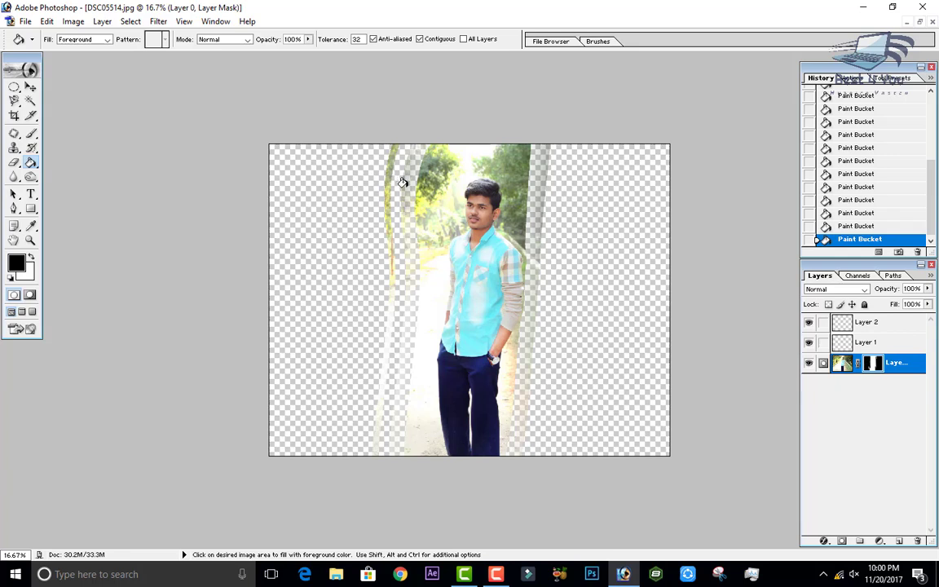
left_click(402, 183)
left_click(384, 192)
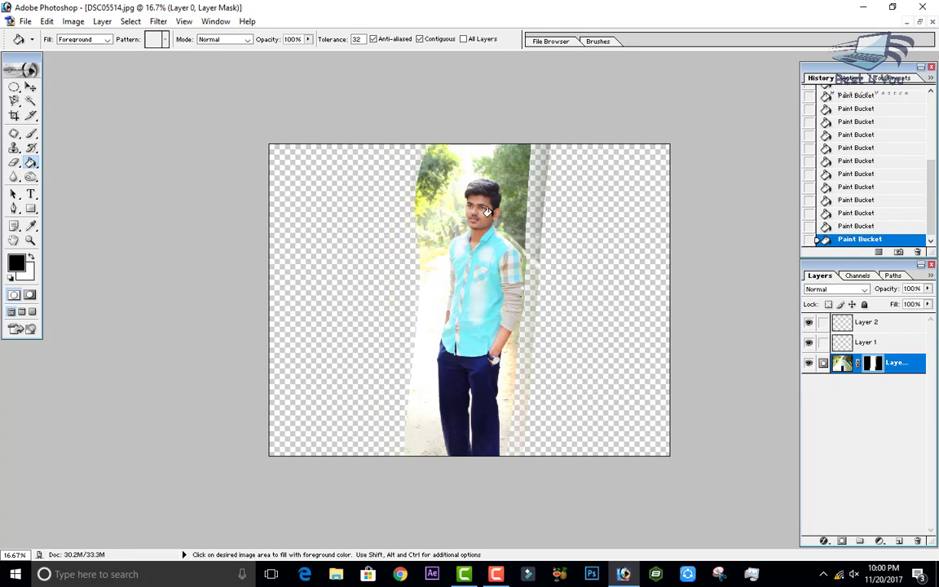
left_click(536, 197)
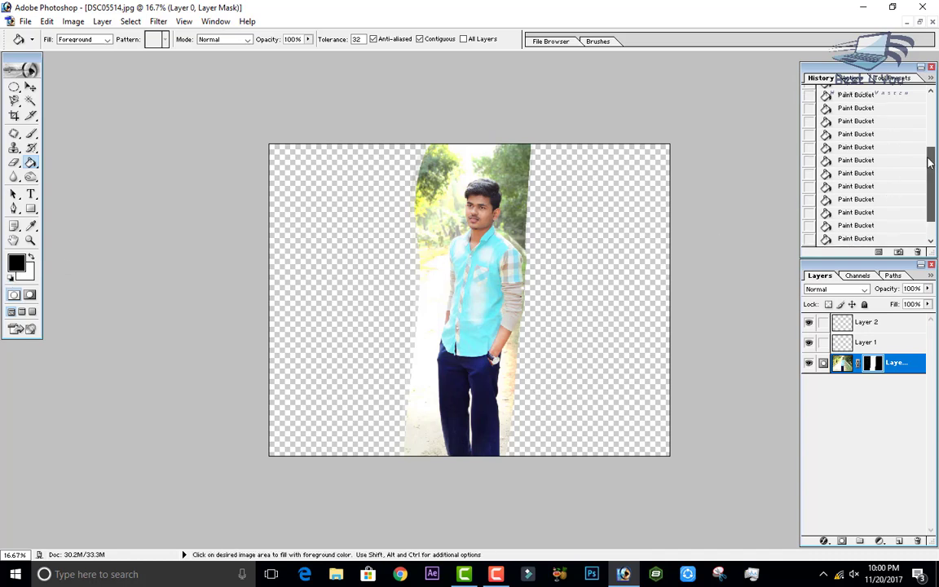
left_click_drag(929, 172, 930, 96)
Step: Revert to the DSC05514.jpg History snapshot and browse the fill tools, keeping Paint Bucket
left_click(905, 97)
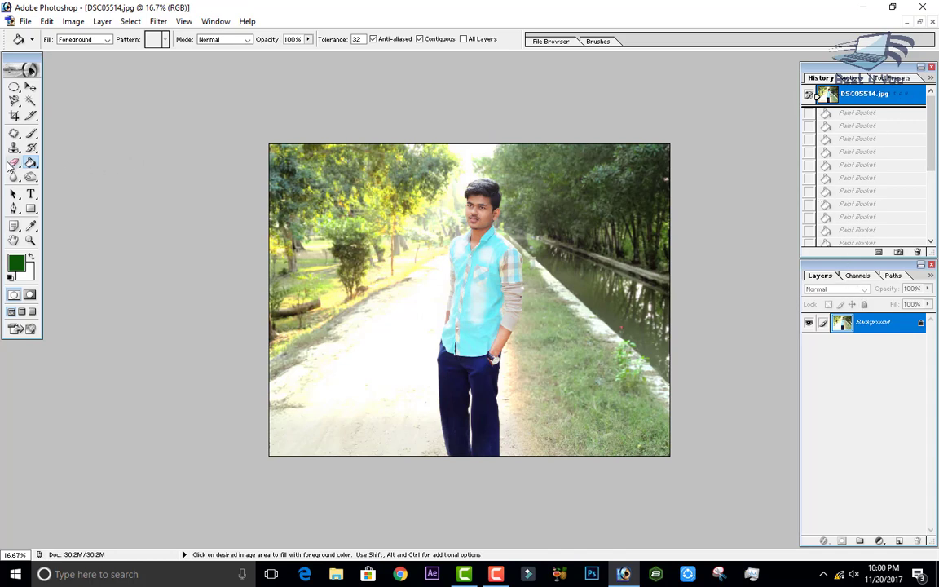
right_click(31, 163)
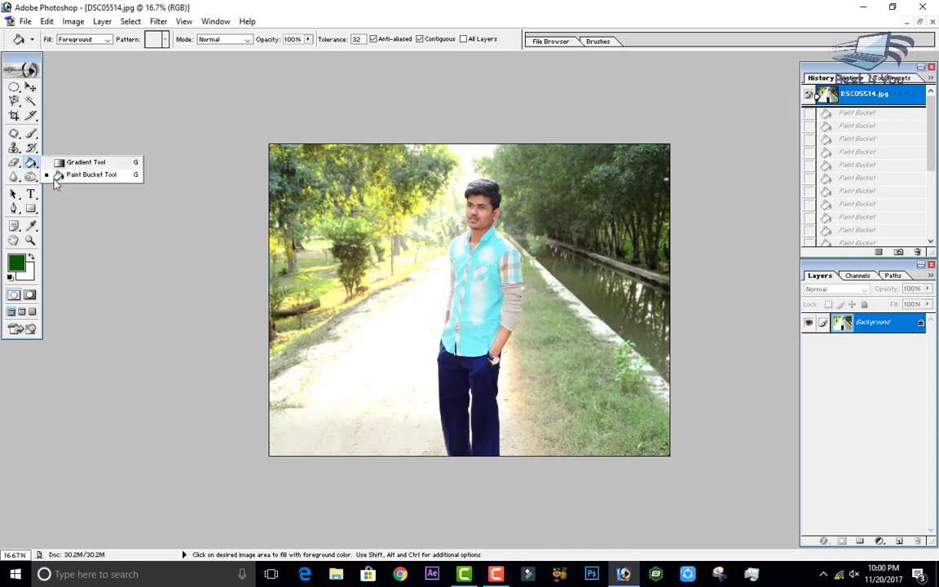
left_click(55, 176)
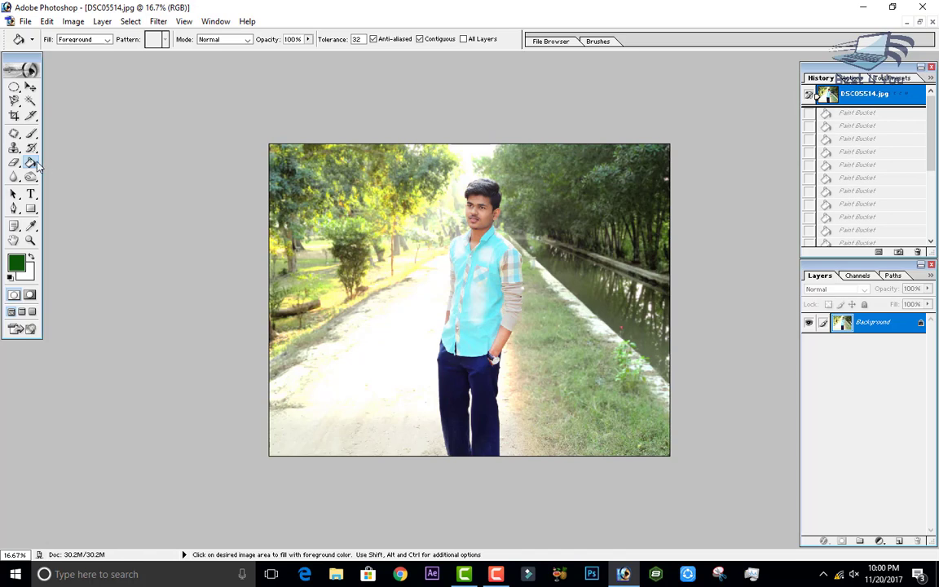
Step: Try the Gradient Tool from the fill flyout, then switch to the Move Tool
right_click(36, 165)
left_click(48, 145)
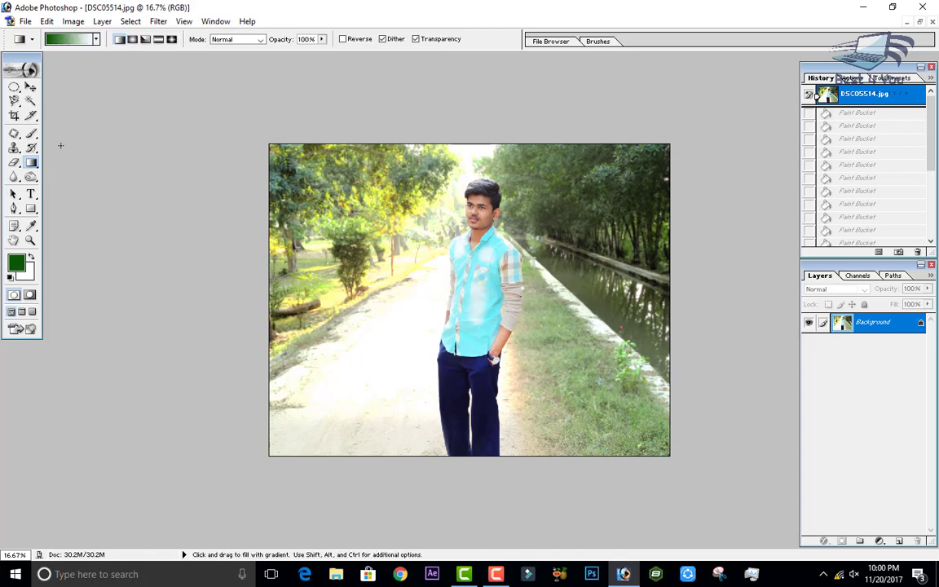
left_click(30, 88)
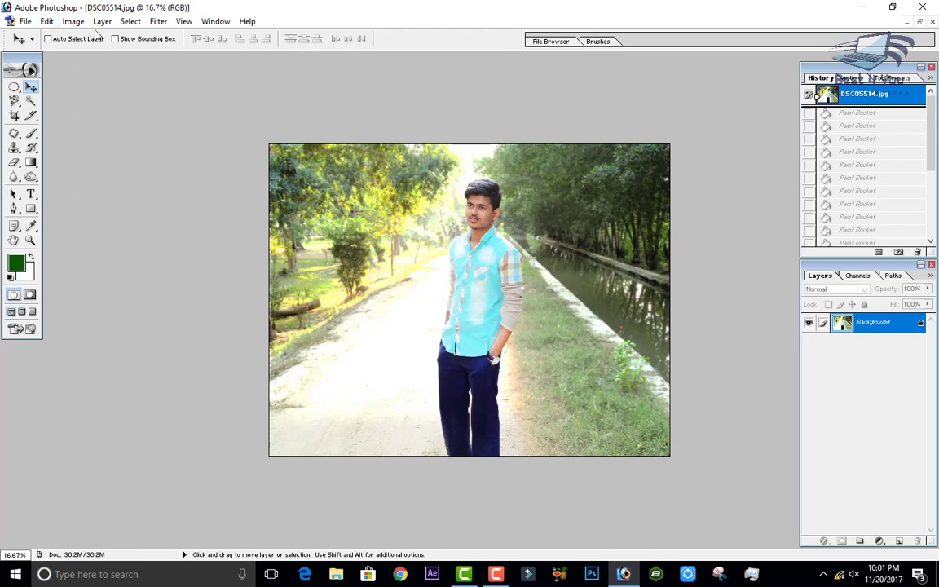
Step: Try the Lasso and Elliptical Marquee, then settle on the Rectangular Marquee
left_click(129, 21)
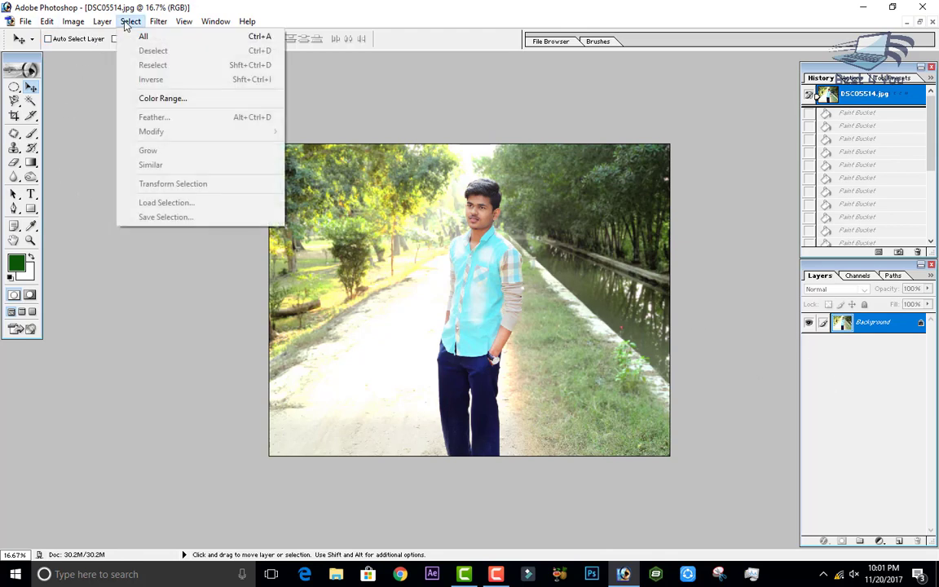
left_click(143, 38)
left_click(12, 98)
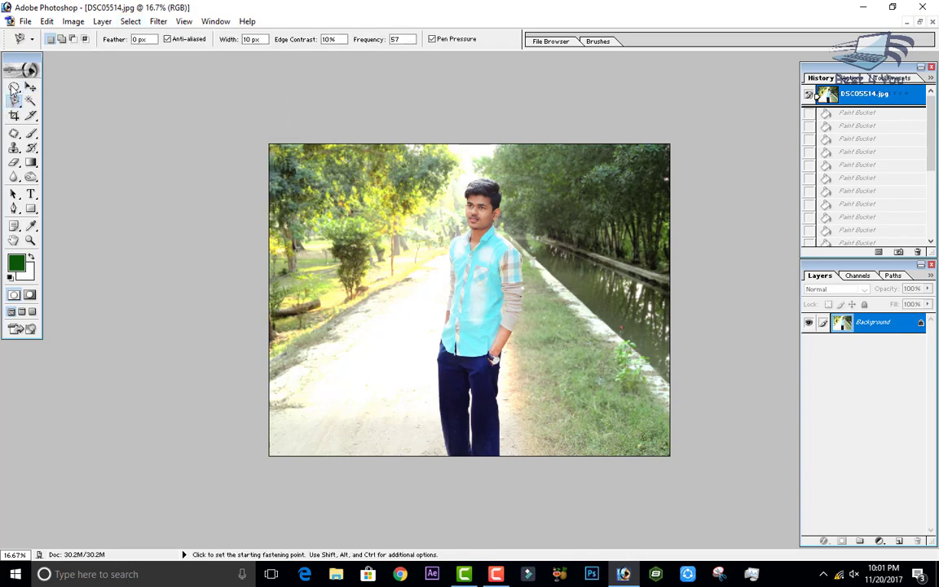
left_click(12, 91)
left_click(12, 89)
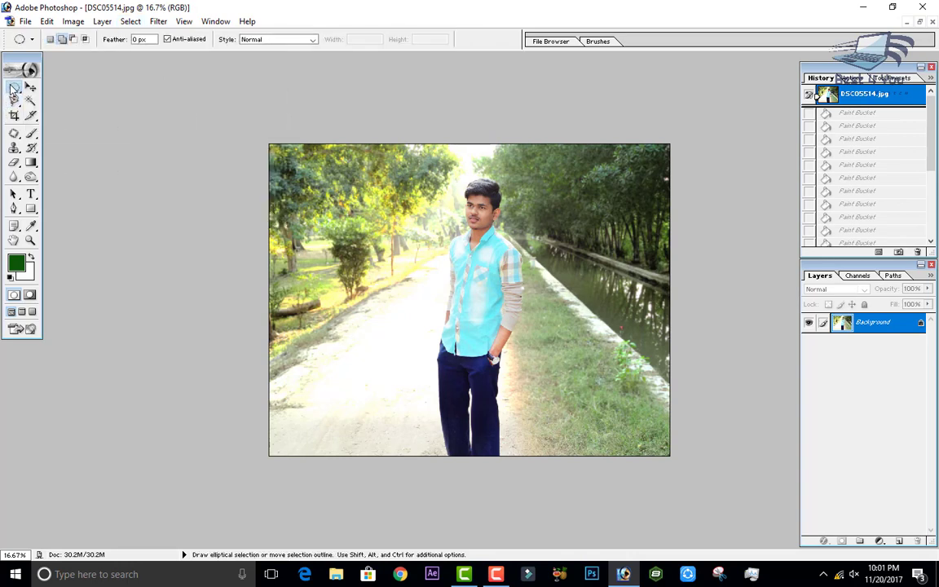
left_click(81, 86)
Step: Drag rectangles around the man's body, head, legs and the nearby trees and path
left_click_drag(521, 346, 521, 346)
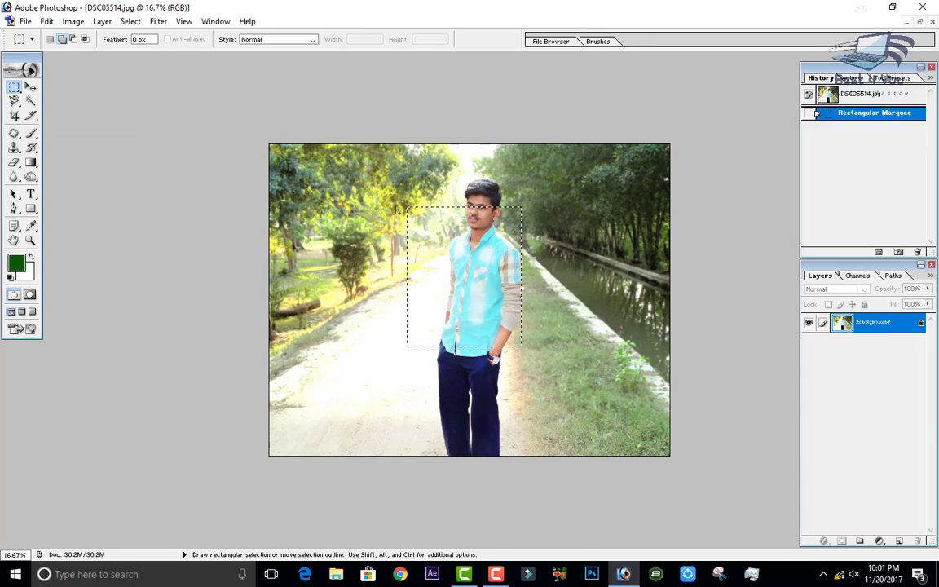
left_click_drag(396, 207, 424, 326)
left_click_drag(371, 259, 564, 281)
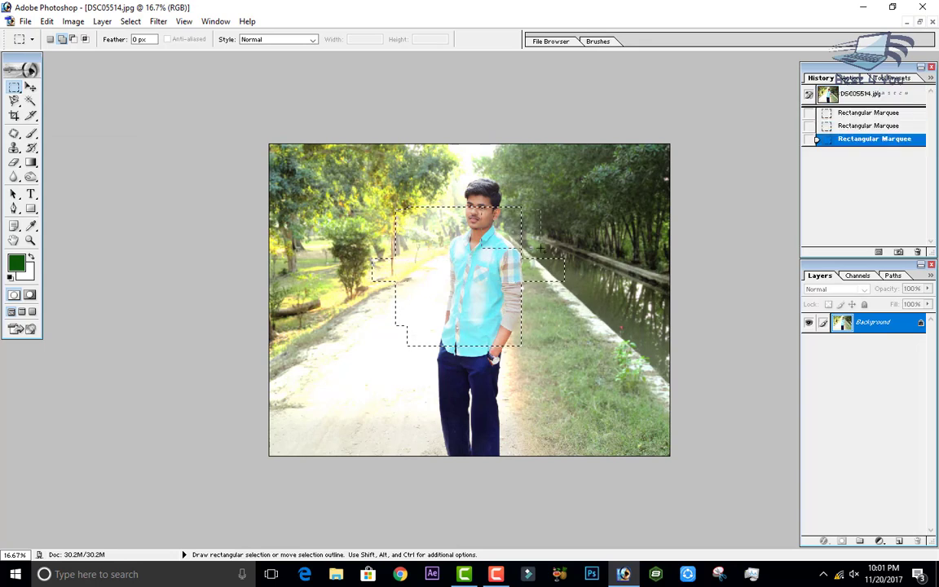
left_click_drag(475, 167, 556, 285)
left_click_drag(564, 192, 613, 291)
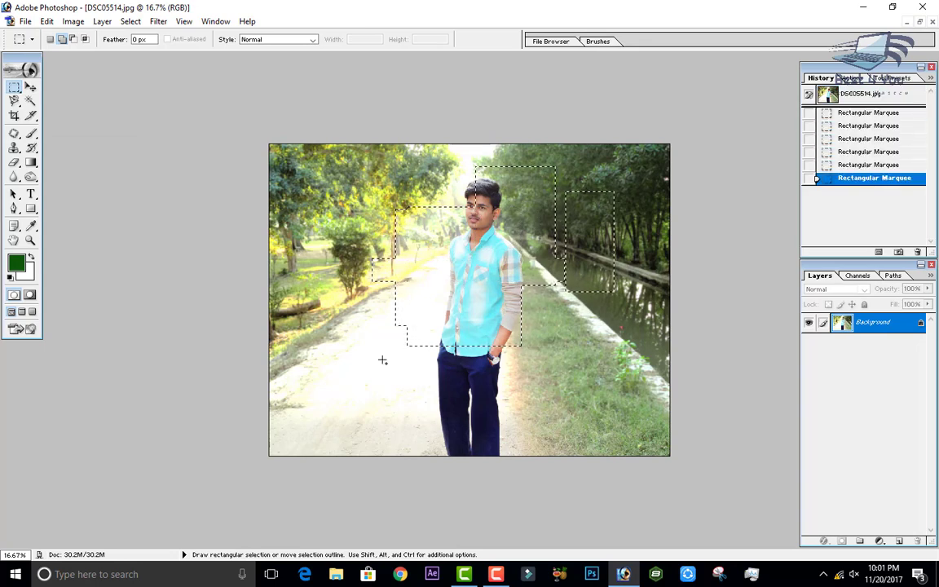
left_click_drag(374, 228, 386, 391)
left_click_drag(427, 356, 475, 388)
left_click_drag(457, 324, 507, 383)
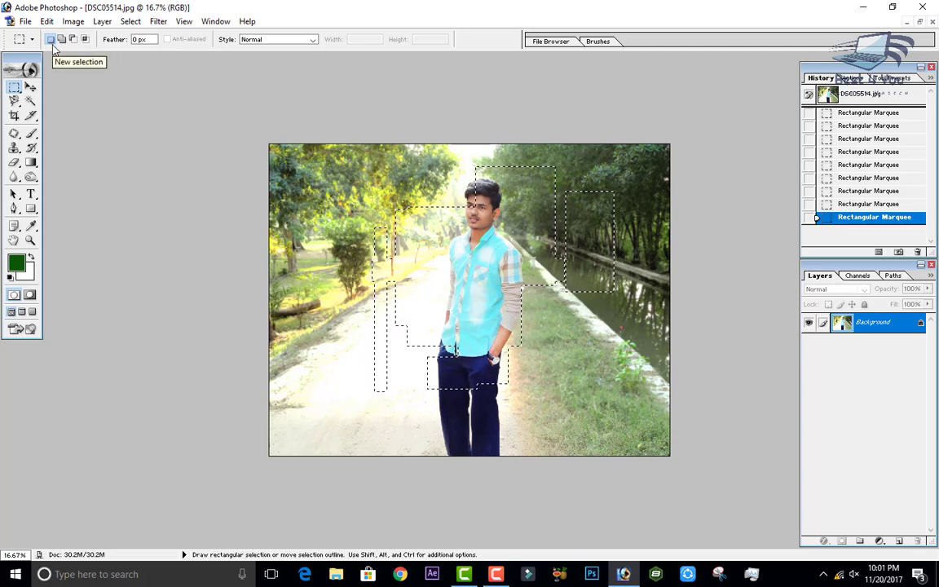
Step: Draw a new rectangle, add one over the path, then subtract the man and right side
left_click(51, 40)
mouse_move(599, 315)
left_mouse_down()
mouse_move(373, 177)
mouse_move(602, 270)
left_mouse_up()
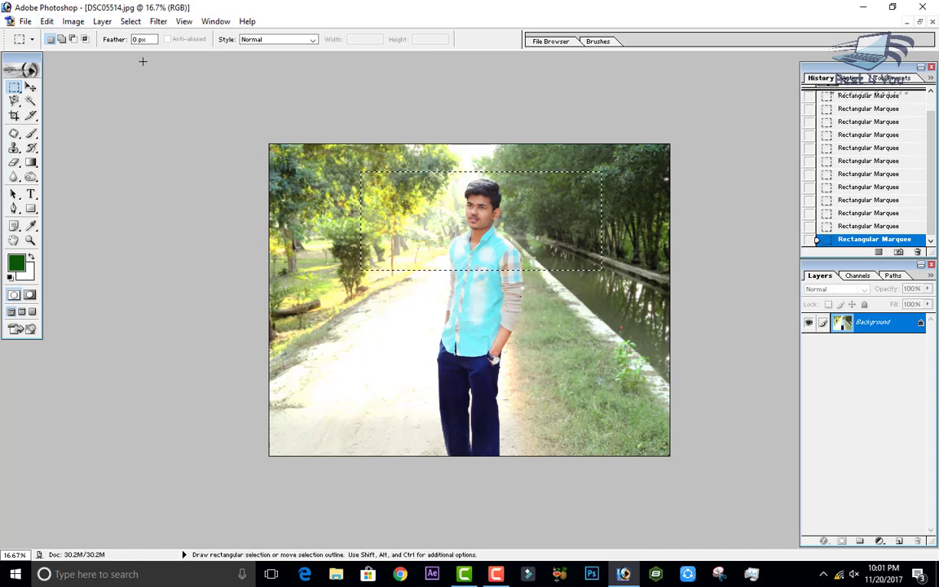
left_click(62, 39)
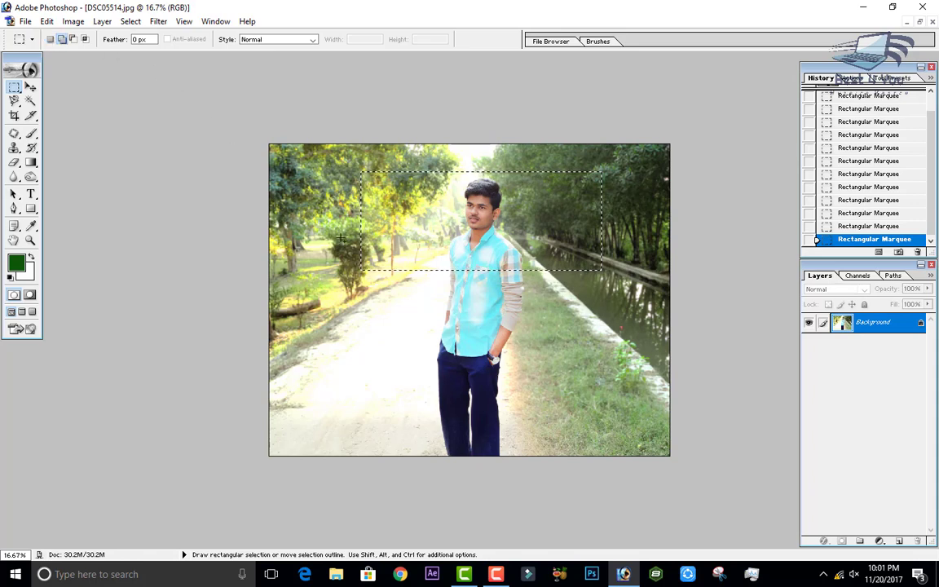
left_click_drag(442, 347, 564, 402)
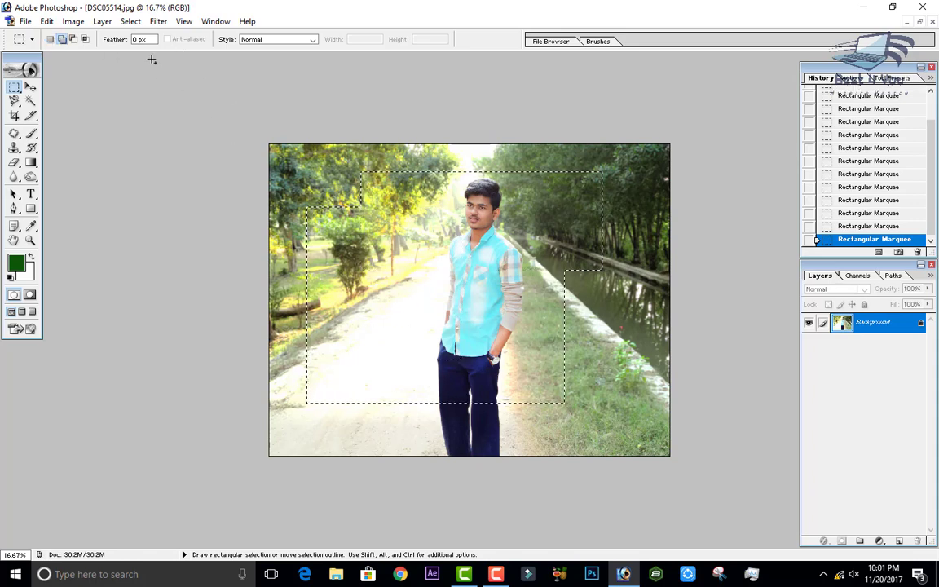
left_click(73, 40)
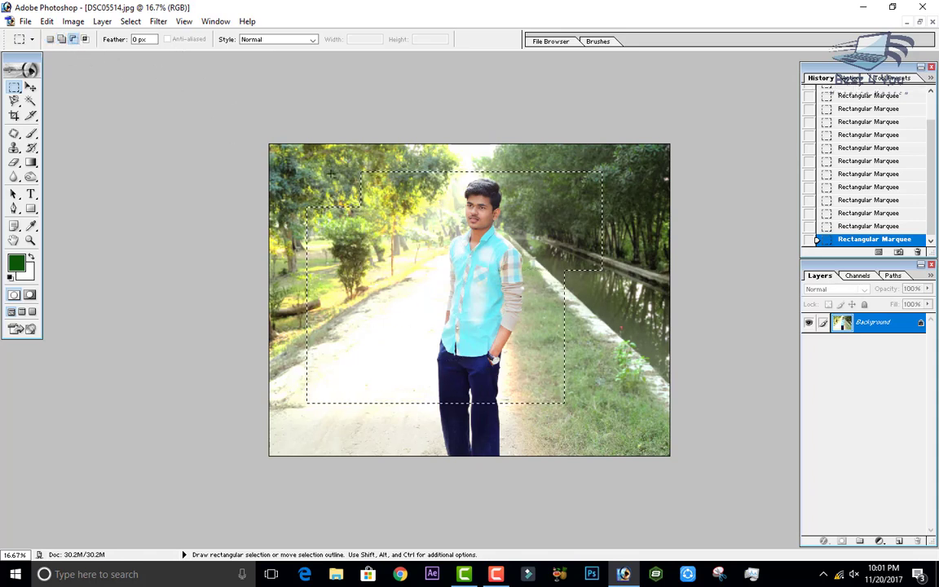
left_click_drag(570, 352, 935, 444)
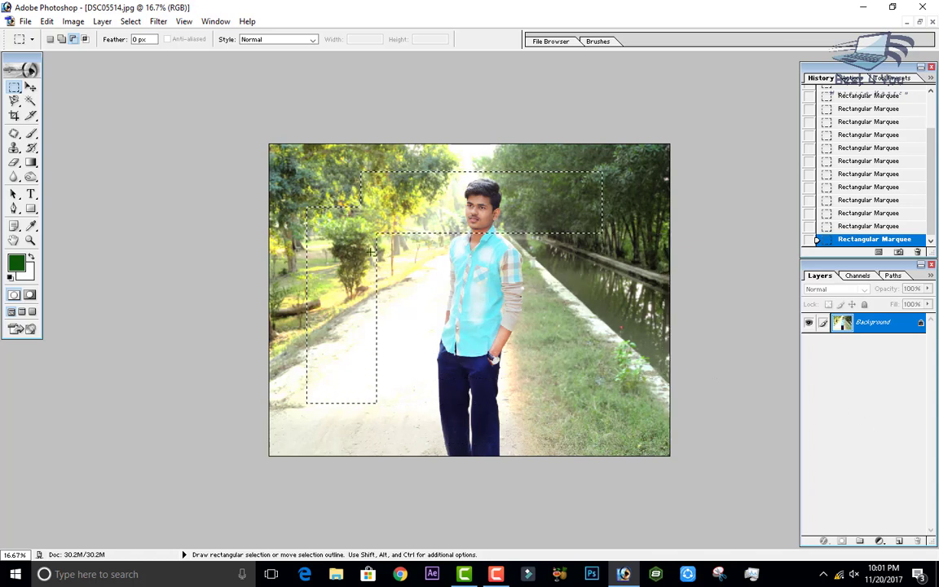
Step: Intersect with a rectangle, step back in History, and intersect again with the upper-left area
left_click(84, 39)
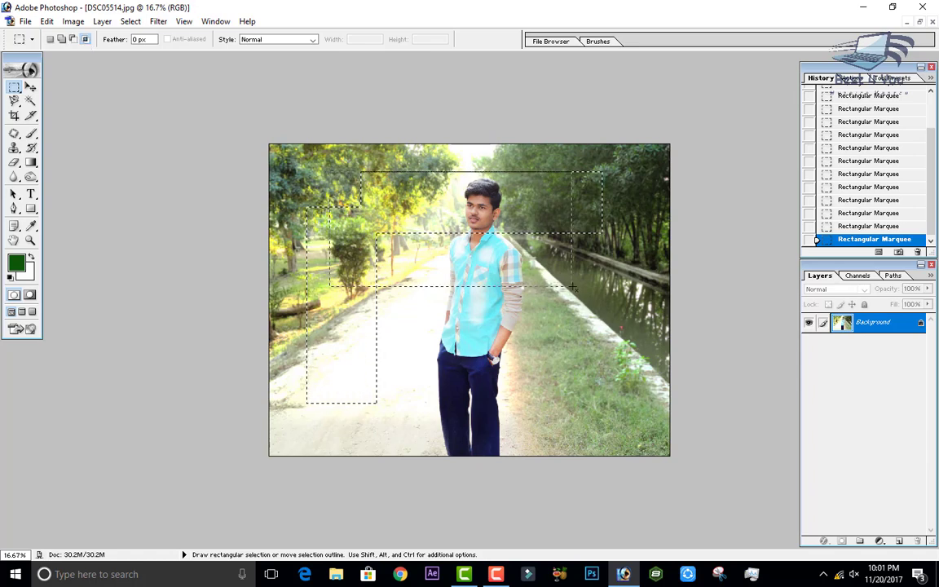
left_click_drag(573, 286, 582, 287)
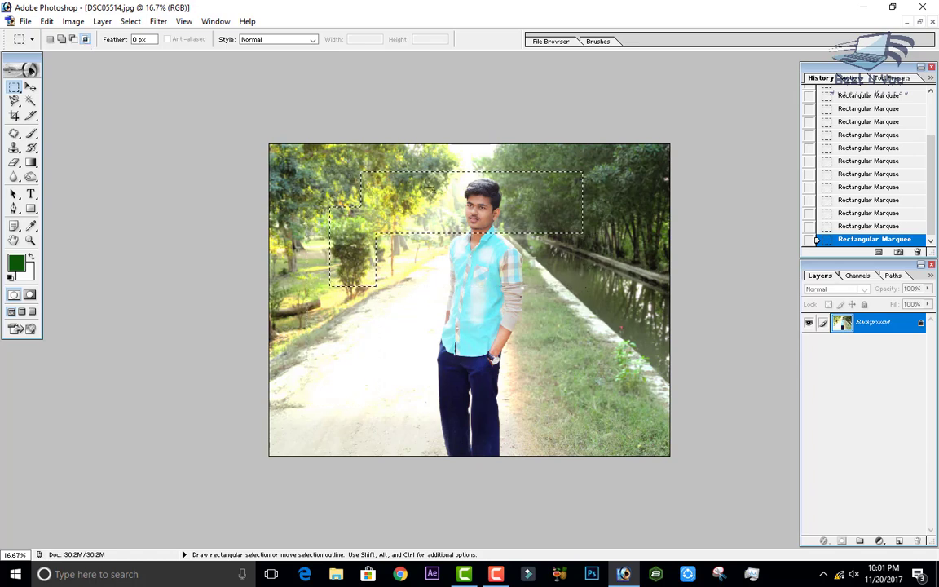
left_click(827, 226)
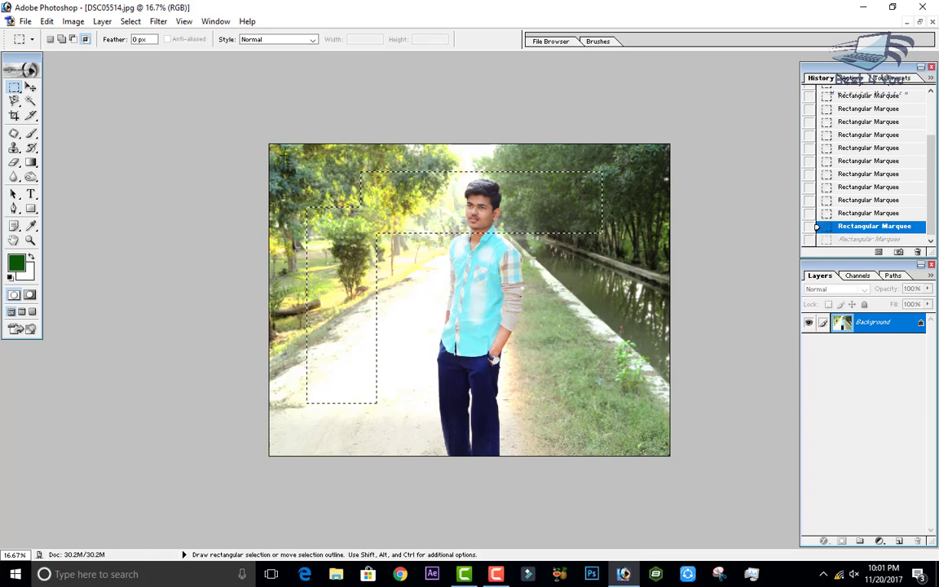
left_click_drag(283, 155, 555, 279)
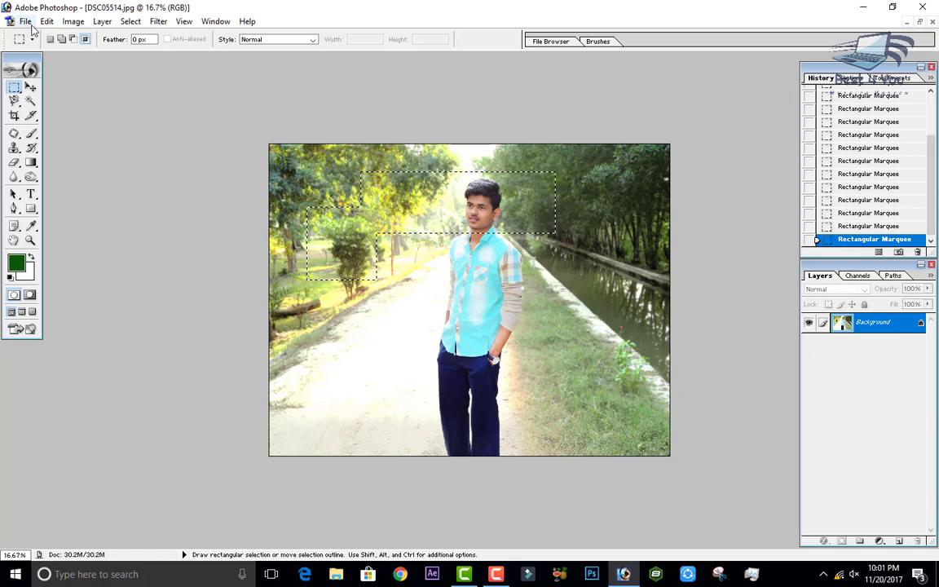
Step: Draw an Elliptical Marquee selection and dismiss the no-pixels-selected warning
right_click(20, 85)
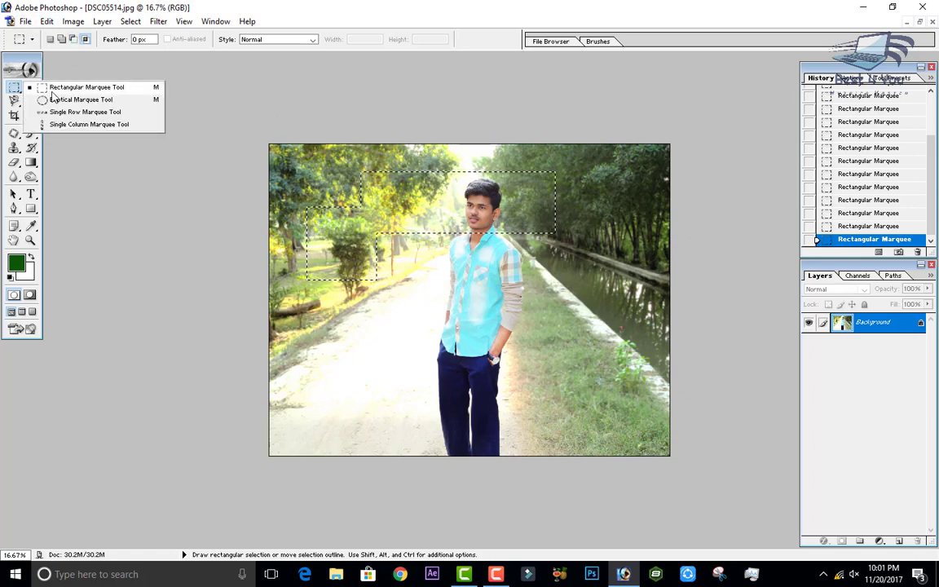
left_click(65, 101)
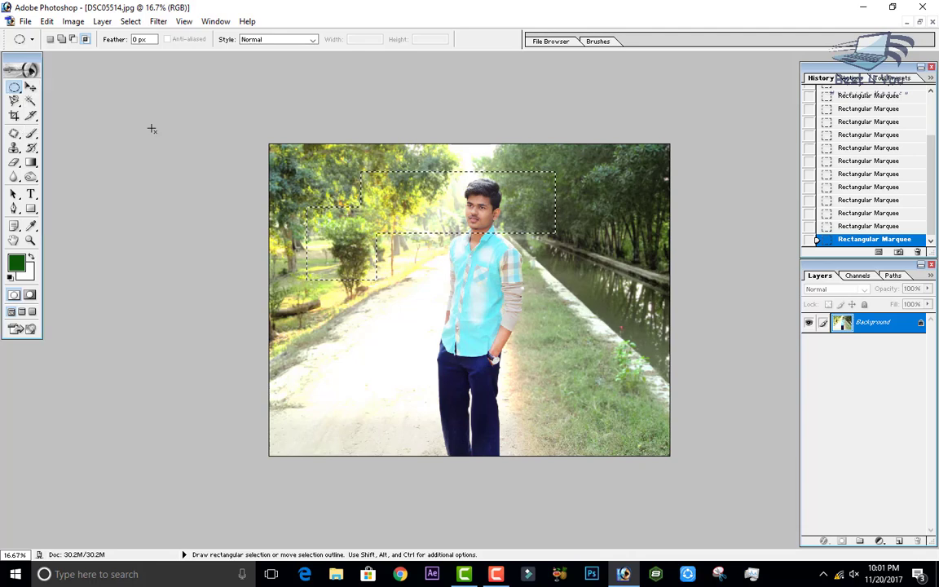
left_click_drag(386, 246, 593, 418)
left_click(449, 223)
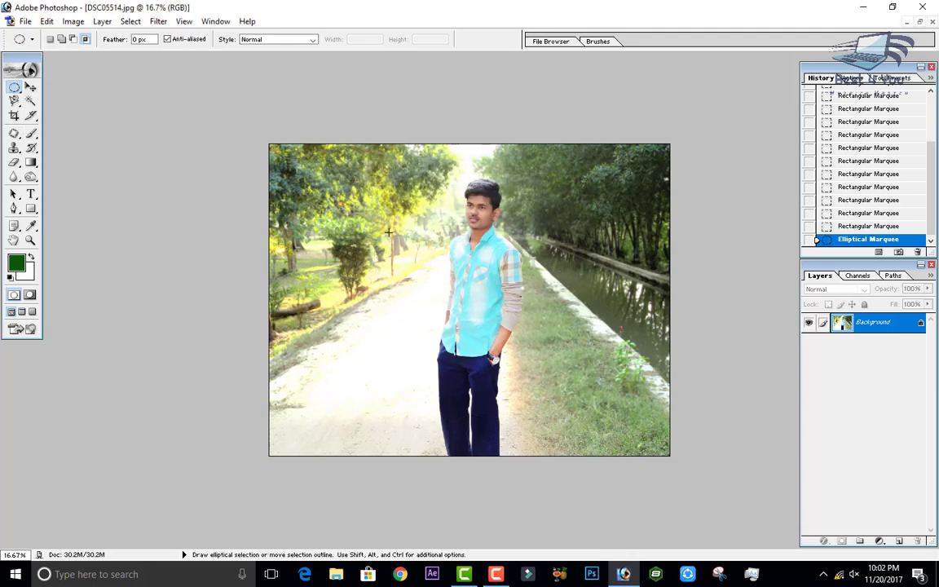
Step: Place several Single Row Marquee selections across the man, dismissing the warnings
left_click(15, 88)
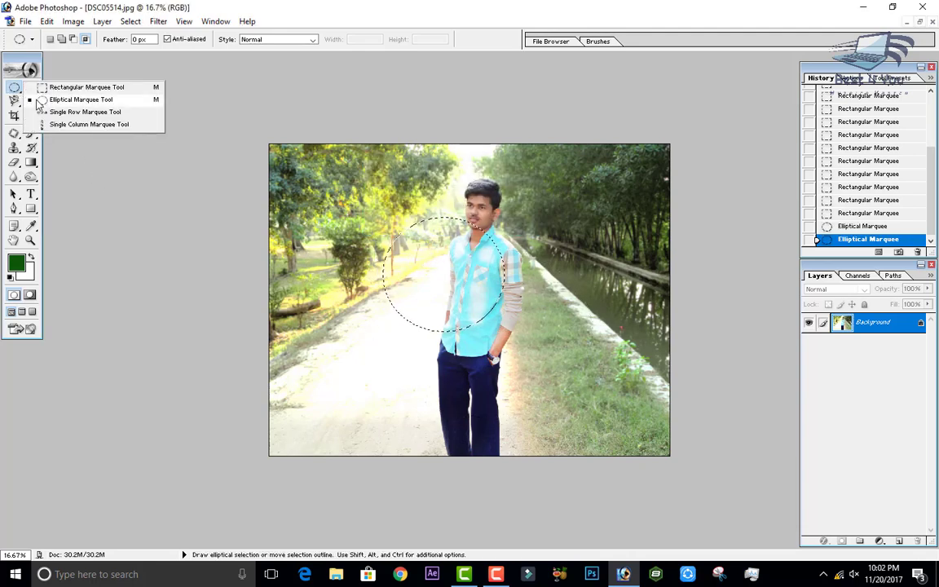
left_click(74, 112)
left_click(585, 284)
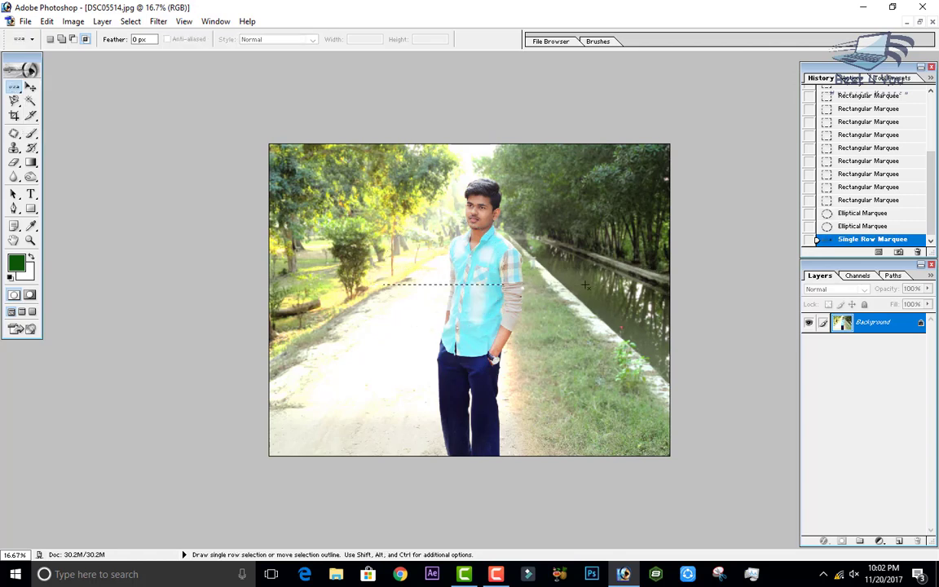
left_click(374, 272)
left_click(442, 220)
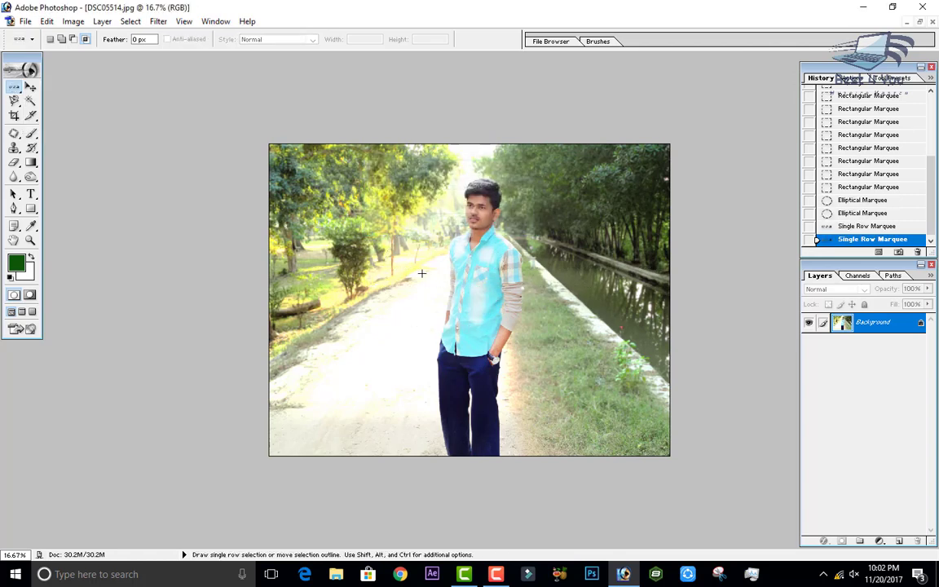
left_click(426, 232, "alt+shift")
left_click(447, 220)
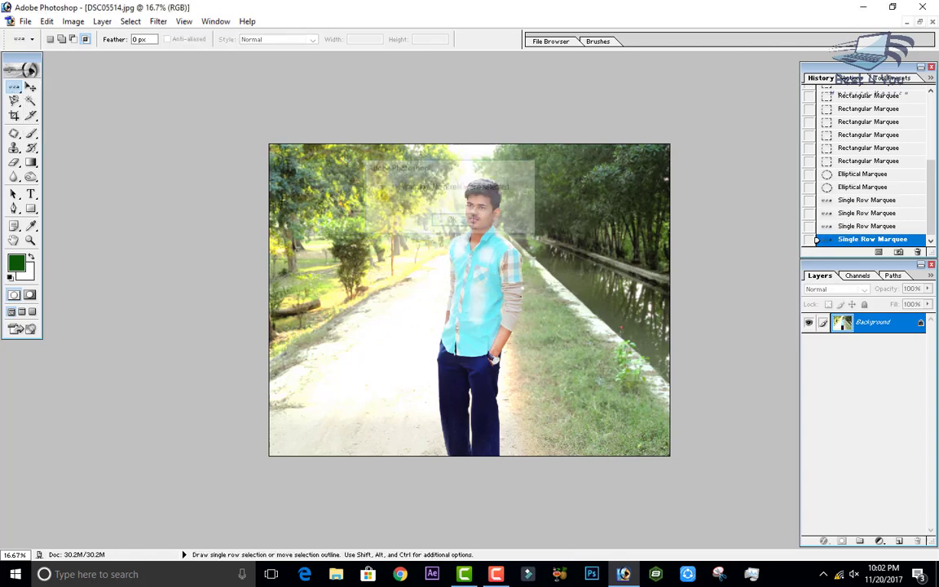
Step: Try Single Column Marquee selections, dismiss the warning, then pick the Magnetic Lasso
left_click(22, 89)
left_click(89, 124)
left_click(444, 350)
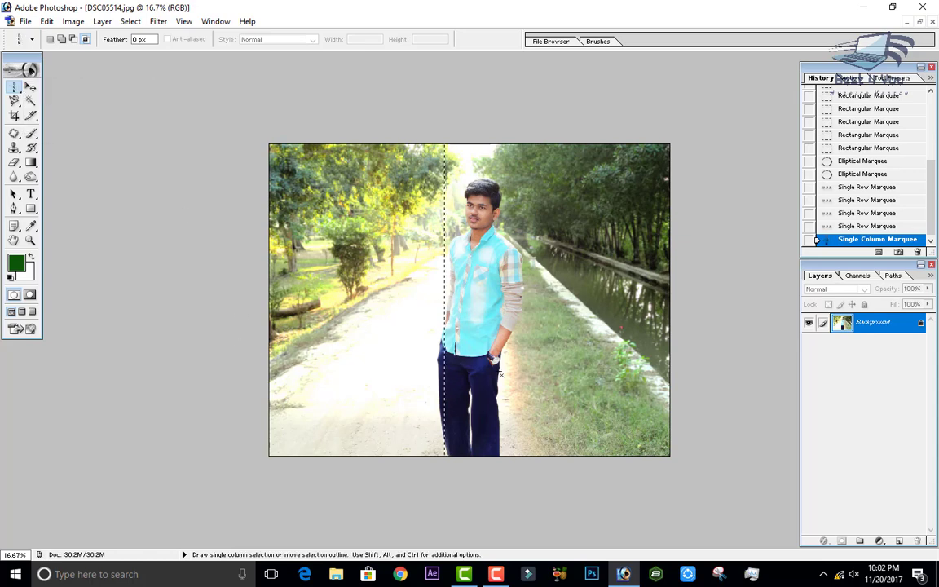
left_click(312, 220, "alt+shift")
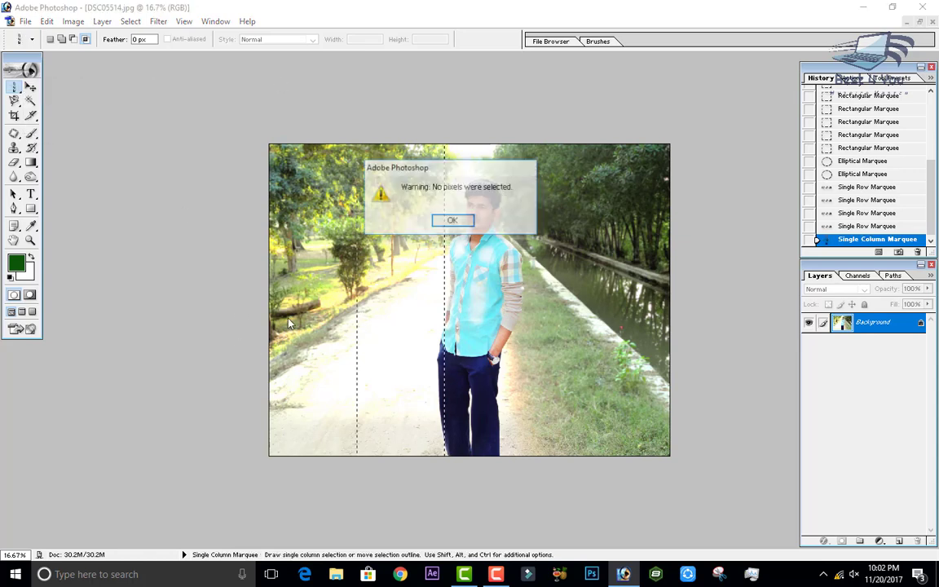
left_click(447, 219)
left_click(18, 90)
left_click(82, 86)
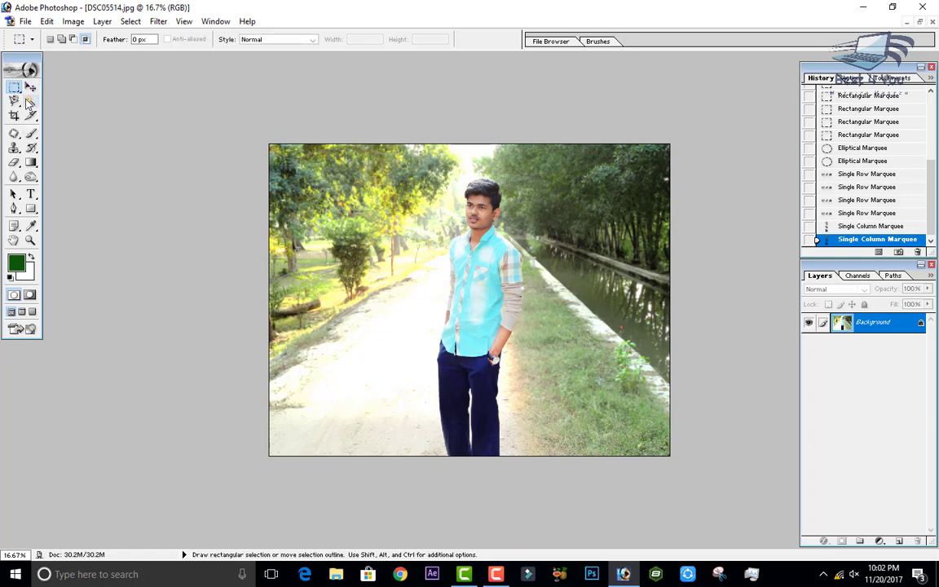
left_click(16, 100)
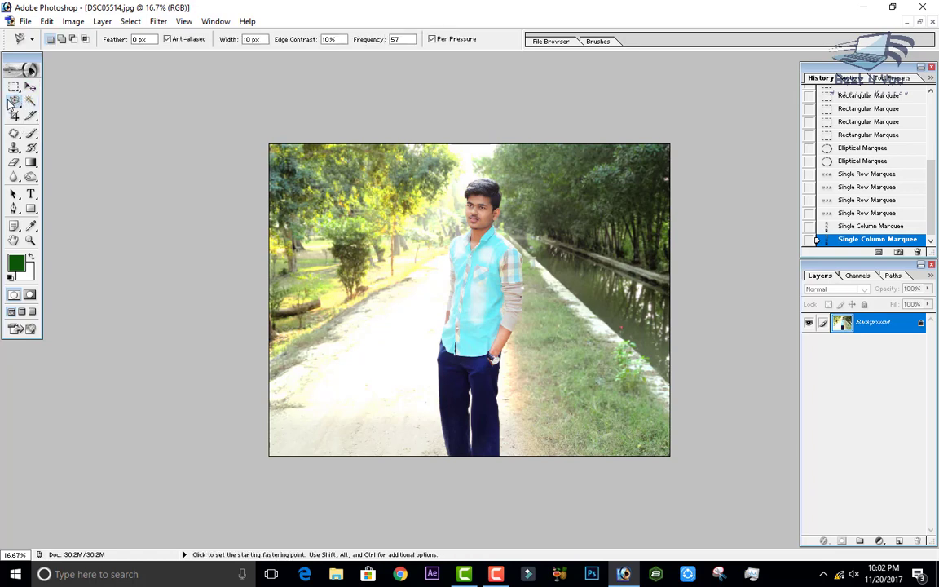
Step: Draw Lasso selections around the man and over the trees and canal, moving the outline
left_click(11, 101)
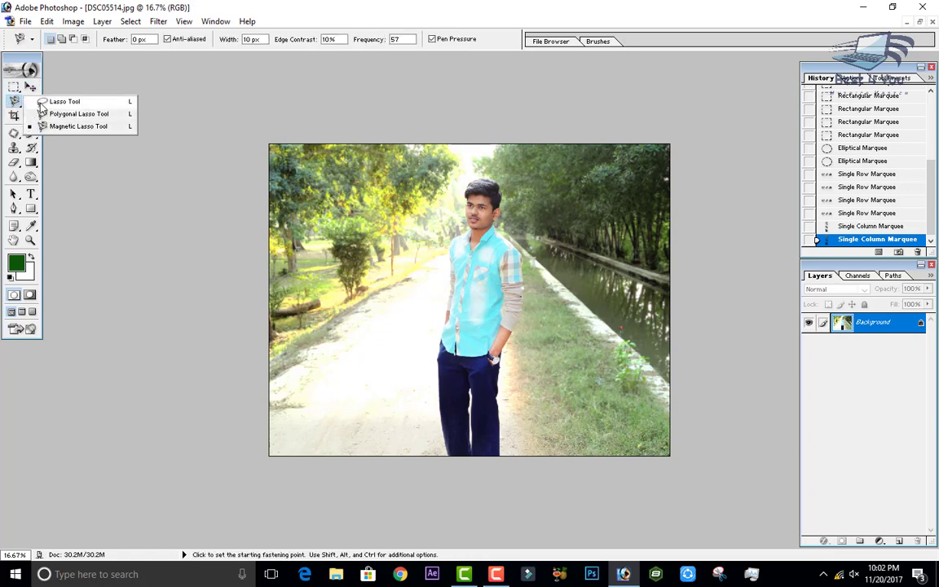
left_click(41, 105)
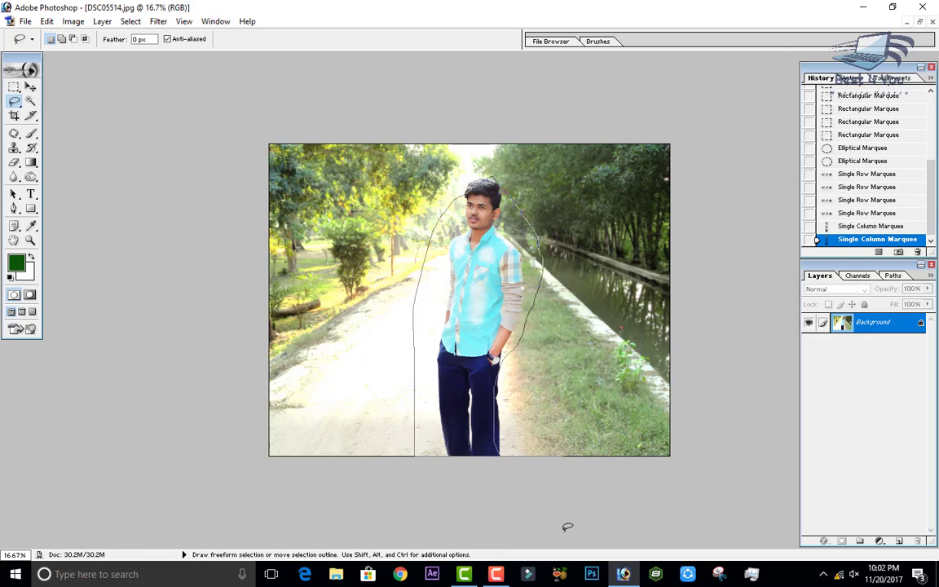
left_click_drag(567, 528, 564, 528)
left_click_drag(441, 315, 411, 193)
left_click_drag(447, 267, 443, 262)
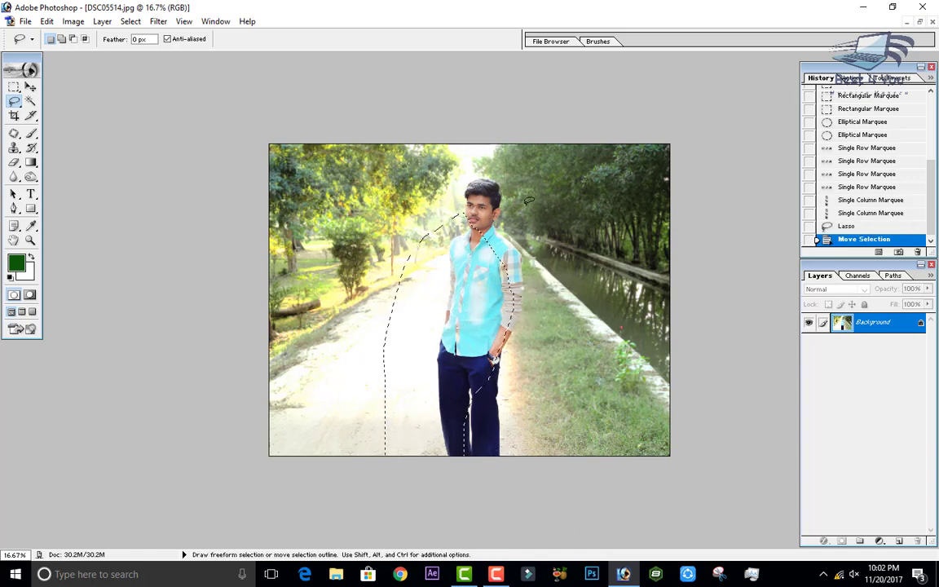
left_click_drag(411, 198, 508, 140)
left_click_drag(413, 514, 680, 428)
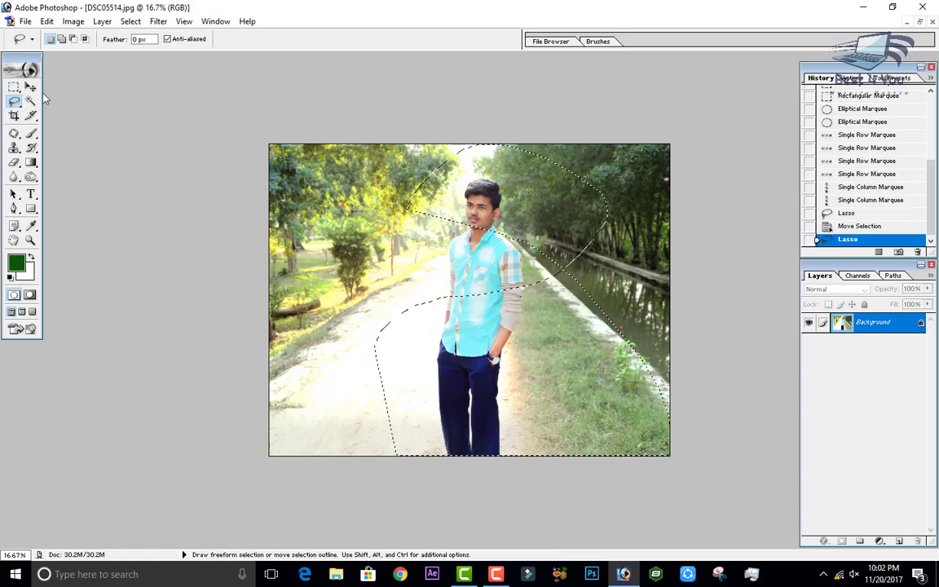
Step: Add the left-side trees to the lasso selection, then switch to the Polygonal Lasso
left_click(61, 38)
mouse_move(327, 147)
left_mouse_down()
mouse_move(419, 301)
mouse_move(395, 316)
left_mouse_up()
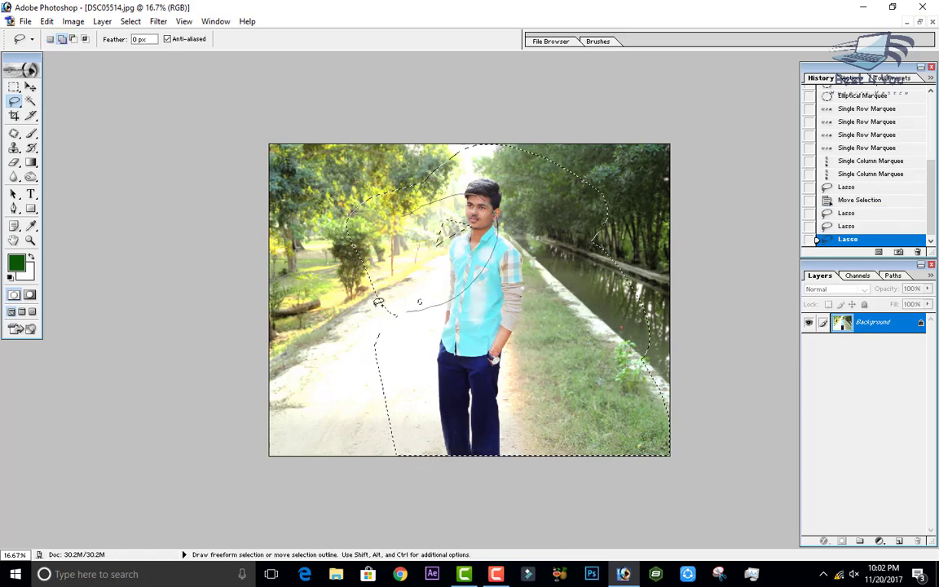
left_click_drag(15, 101, 48, 114)
left_click(47, 114)
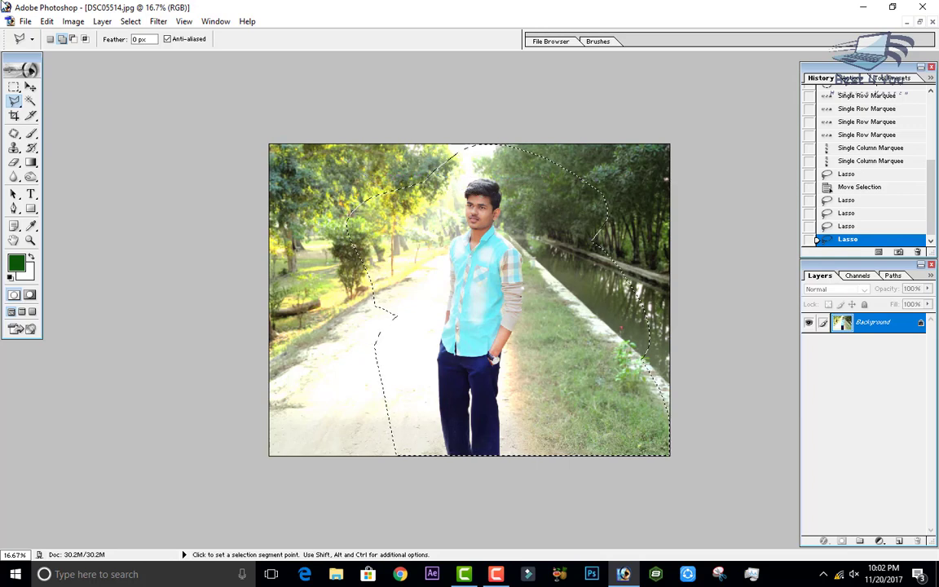
left_click(130, 21)
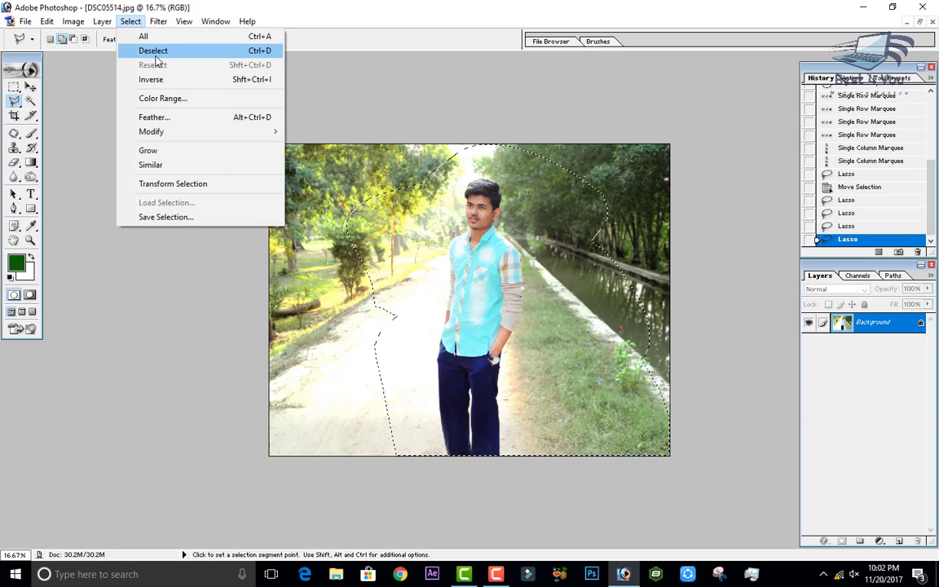
Step: Deselect the lasso selection, then select the entire canvas
left_click(155, 52)
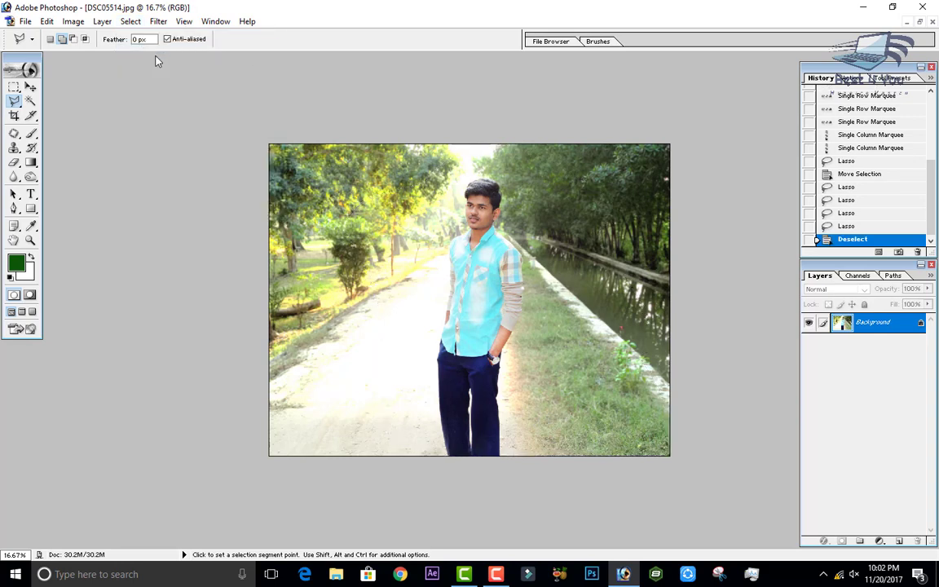
left_click(137, 25)
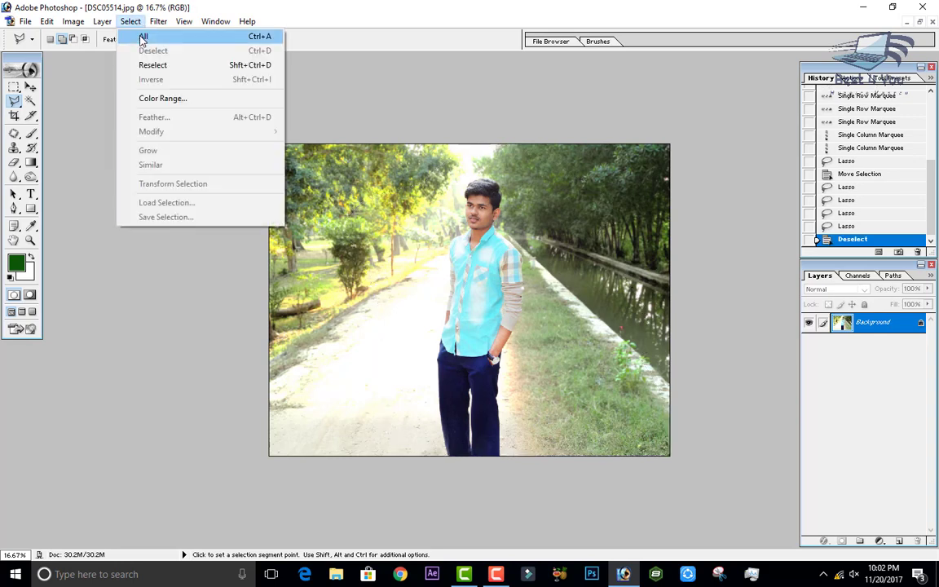
left_click(142, 38)
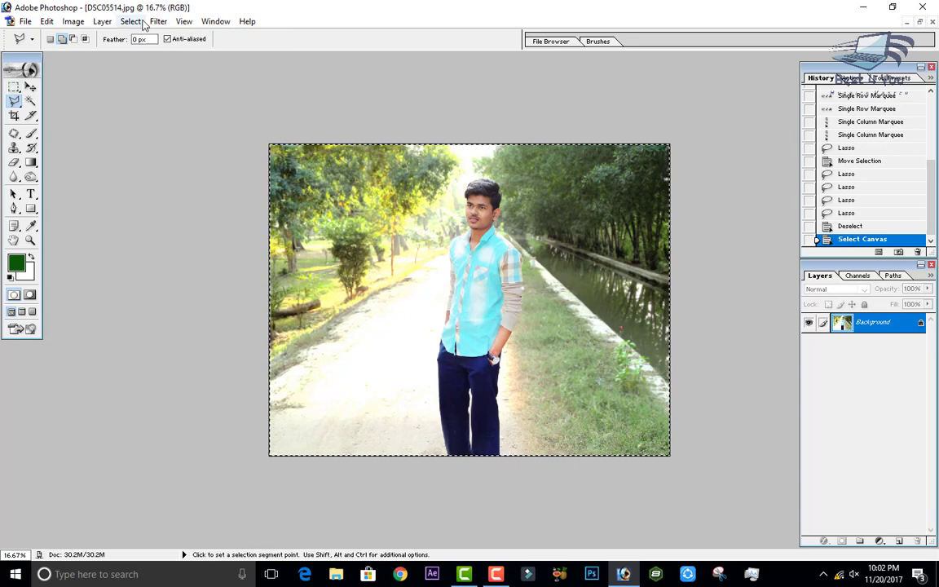
Step: Select the shirt with Color Range in Image preview, then add more via Magic Wand
left_click(130, 21)
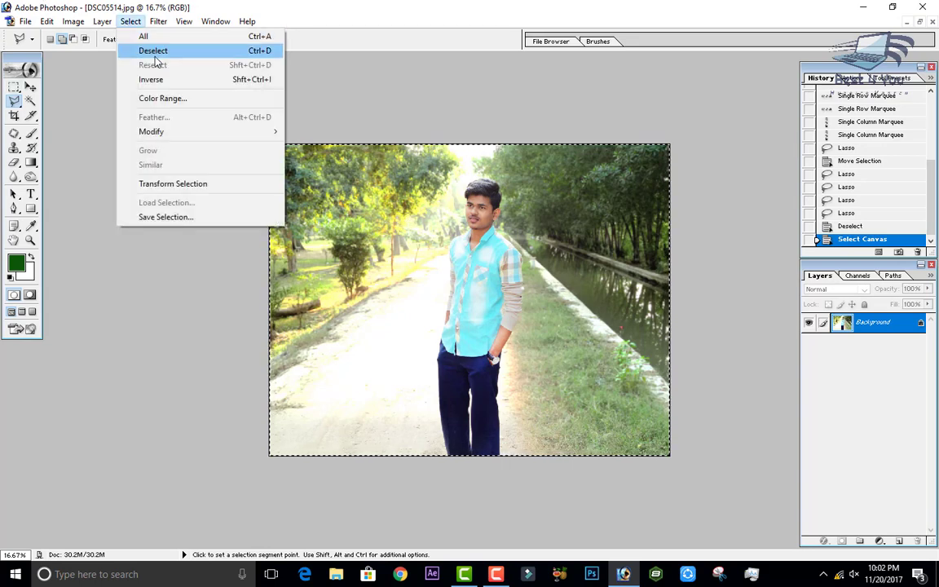
left_click(163, 99)
left_click(465, 262)
left_click(440, 320)
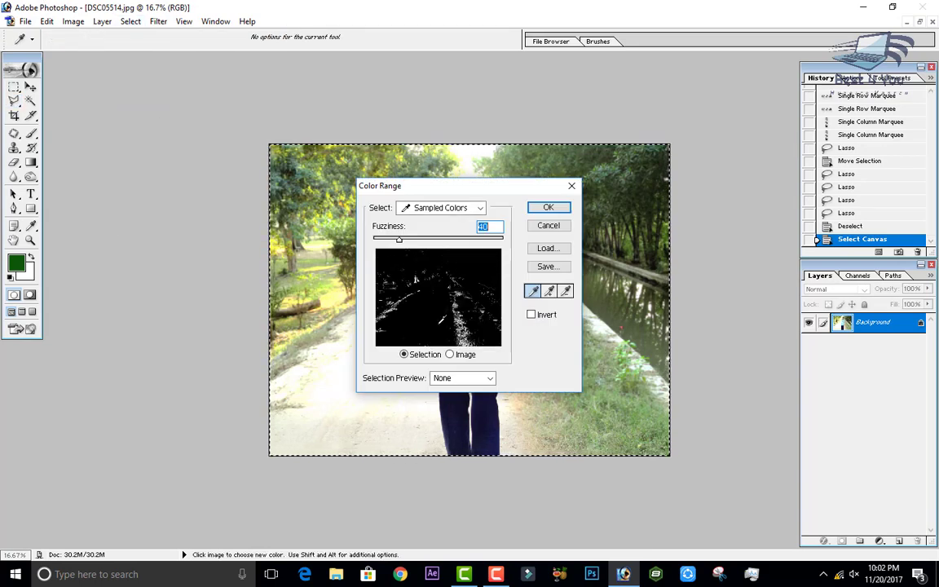
left_click_drag(491, 188, 167, 224)
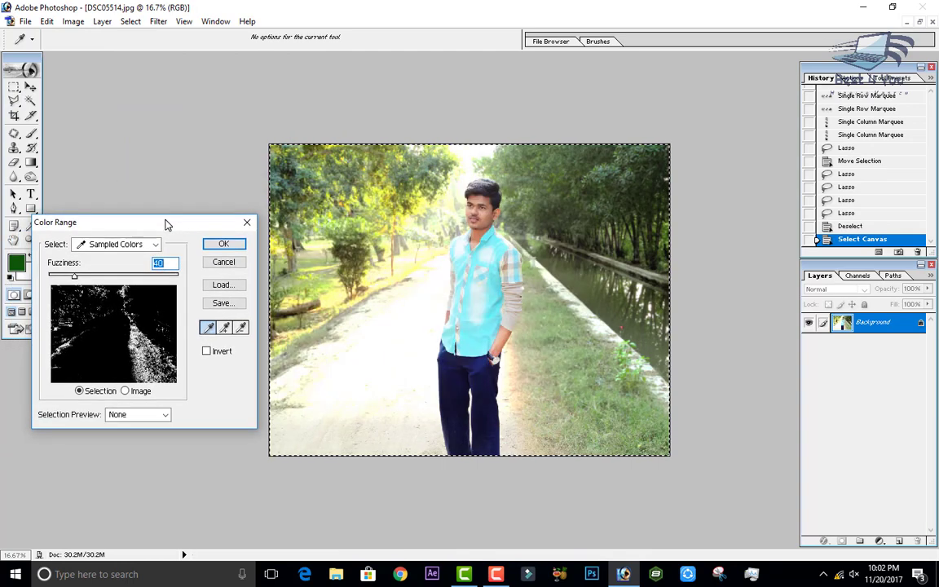
left_click(126, 391)
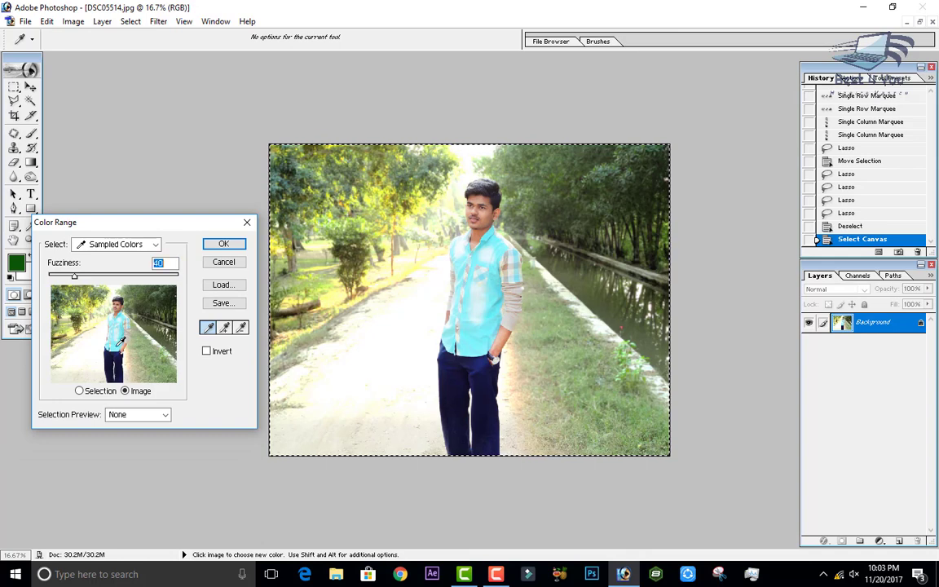
left_click(218, 246)
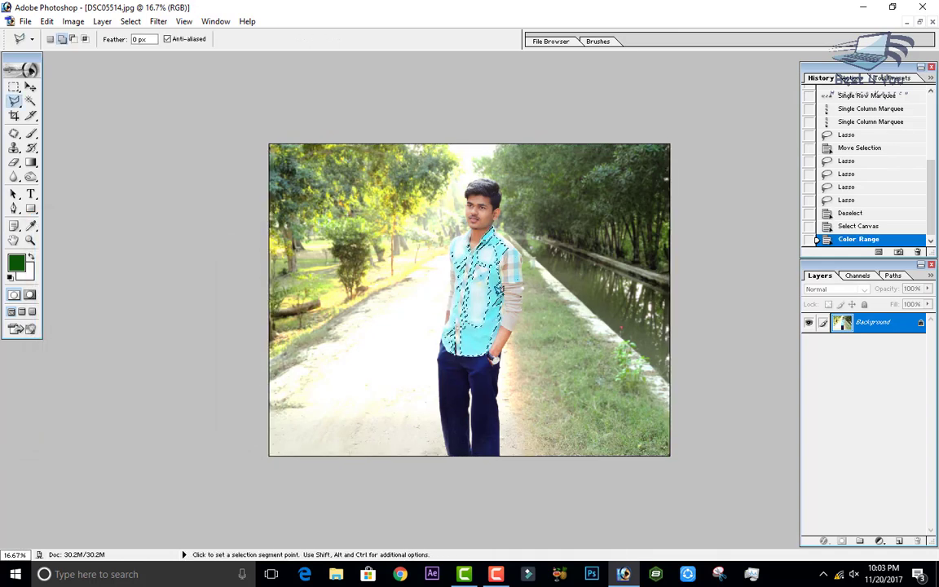
left_click(30, 101)
left_click(471, 292, "shift")
Step: Magic Wand the remaining shirt and the road, then revert to the DSC05514.jpg snapshot
left_click(464, 273, "shift")
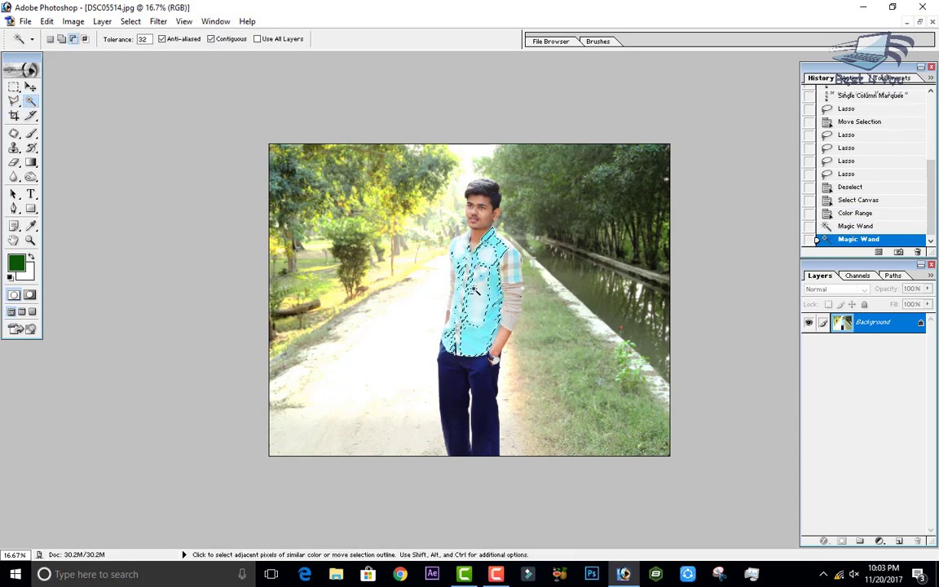
left_click(456, 325, "shift")
left_click(480, 310, "shift")
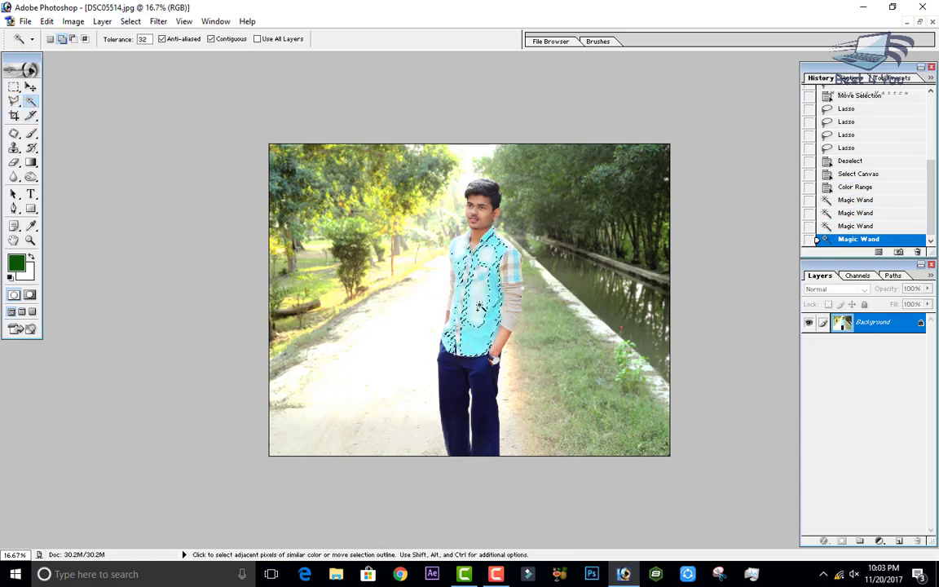
left_click(480, 306, "shift")
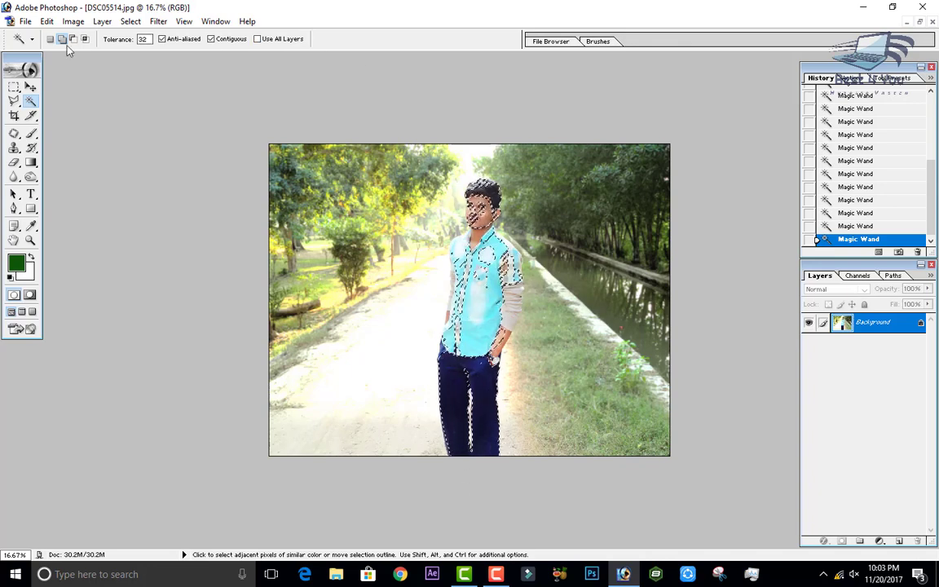
left_click(373, 373)
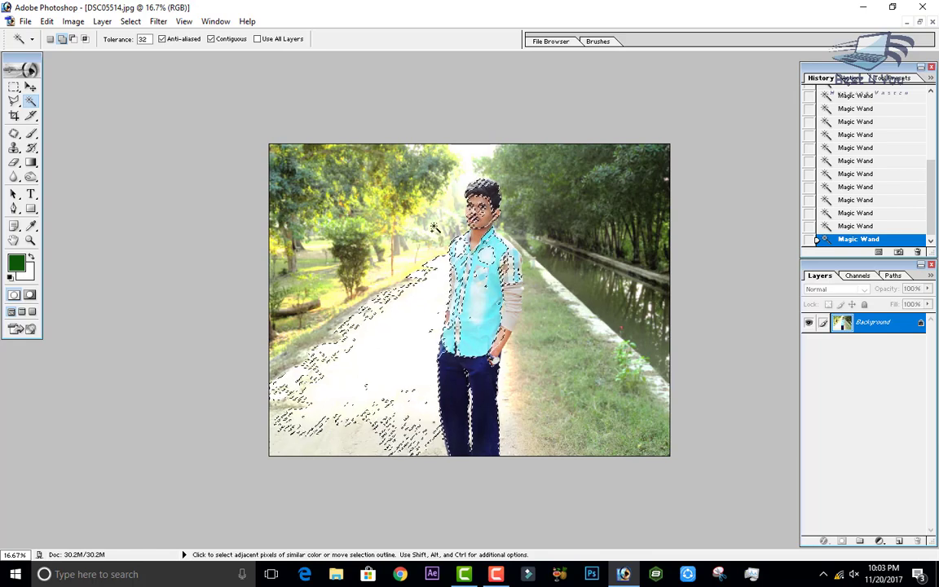
left_click_drag(931, 181, 931, 114)
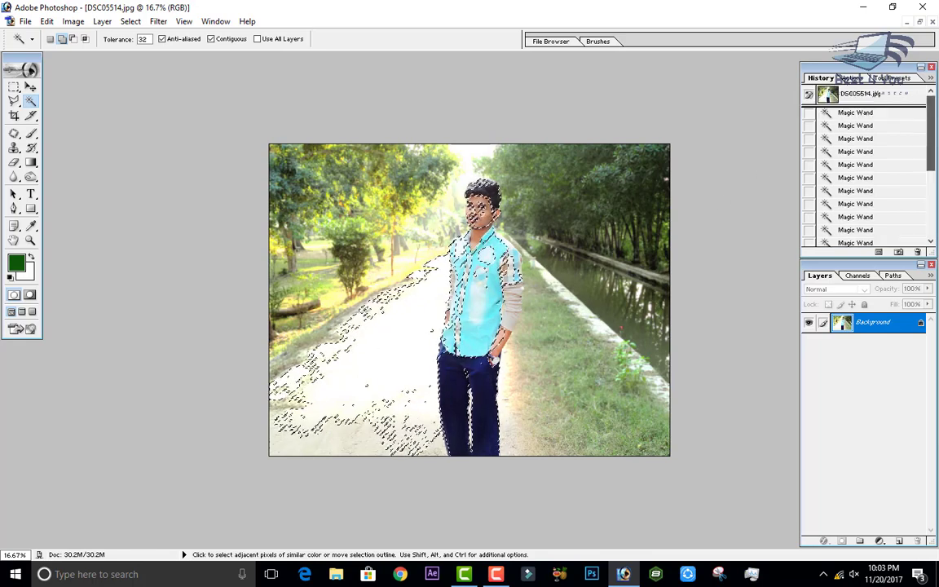
left_click(904, 96)
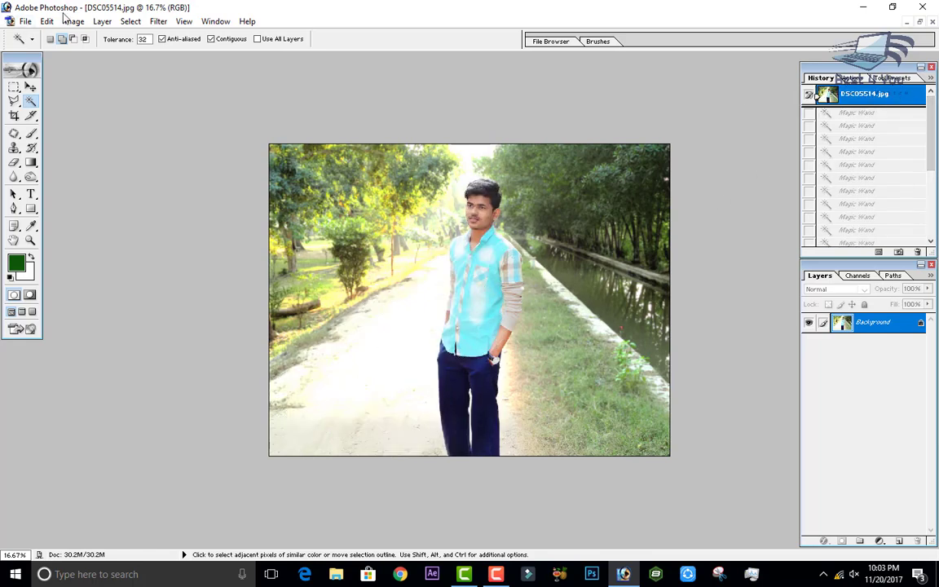
Step: Outline the canal with the Polygonal Lasso, then revert to the opened snapshot
left_click(102, 21)
mouse_move(131, 21)
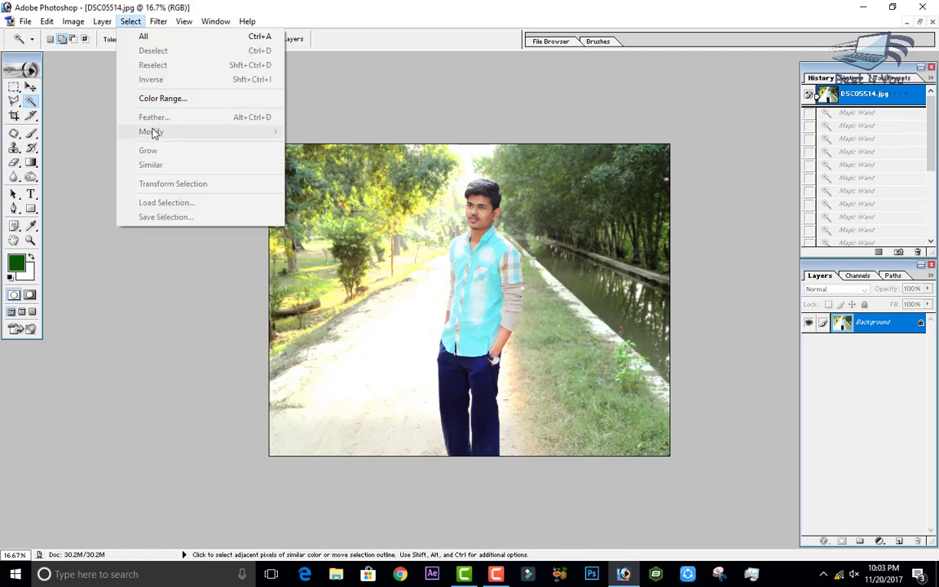
left_click(77, 166)
left_click(13, 99)
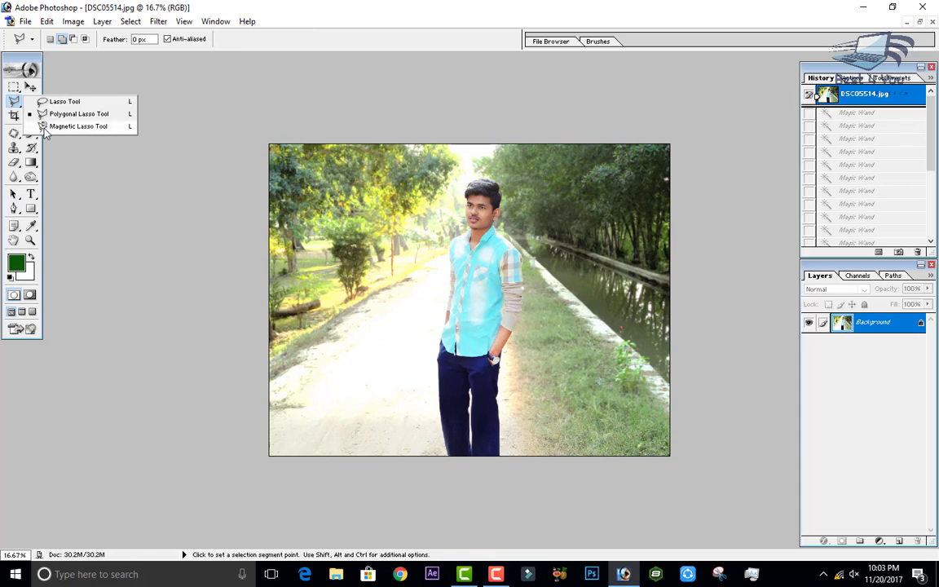
left_click(74, 114)
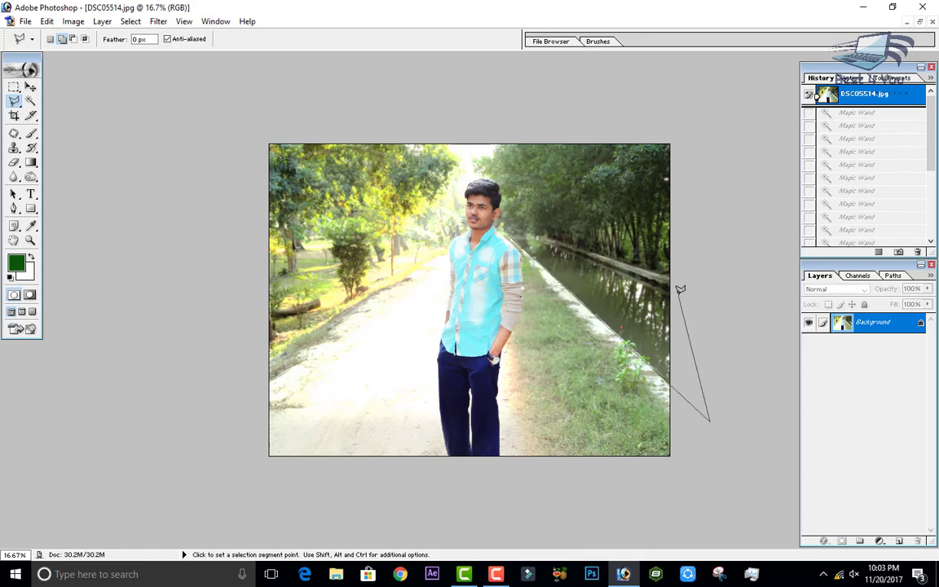
left_click(508, 237)
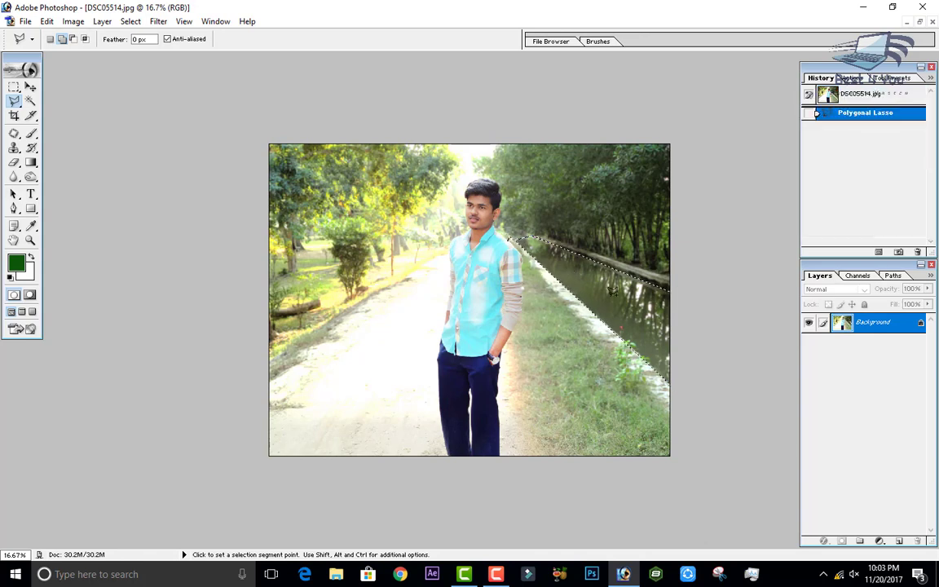
left_click(857, 99)
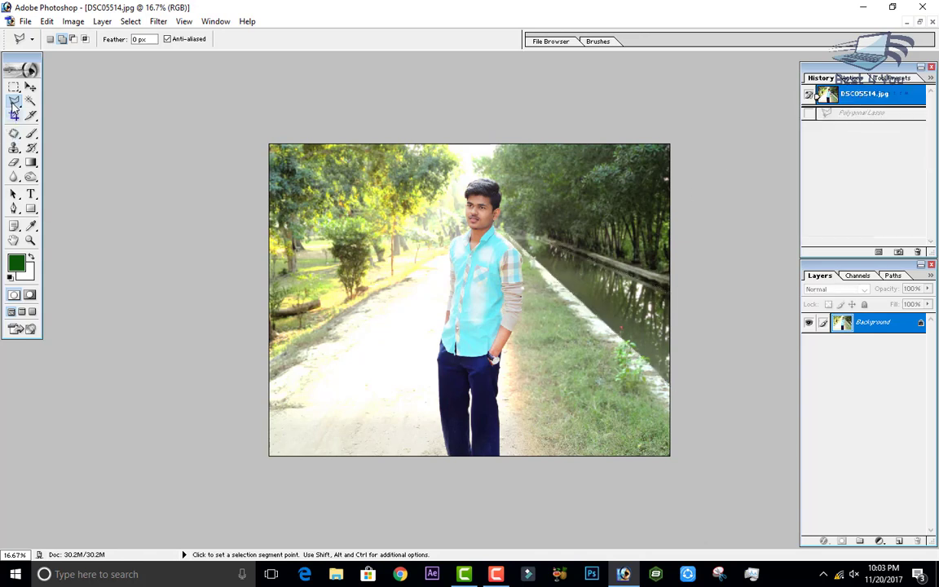
left_click_drag(14, 105, 49, 128)
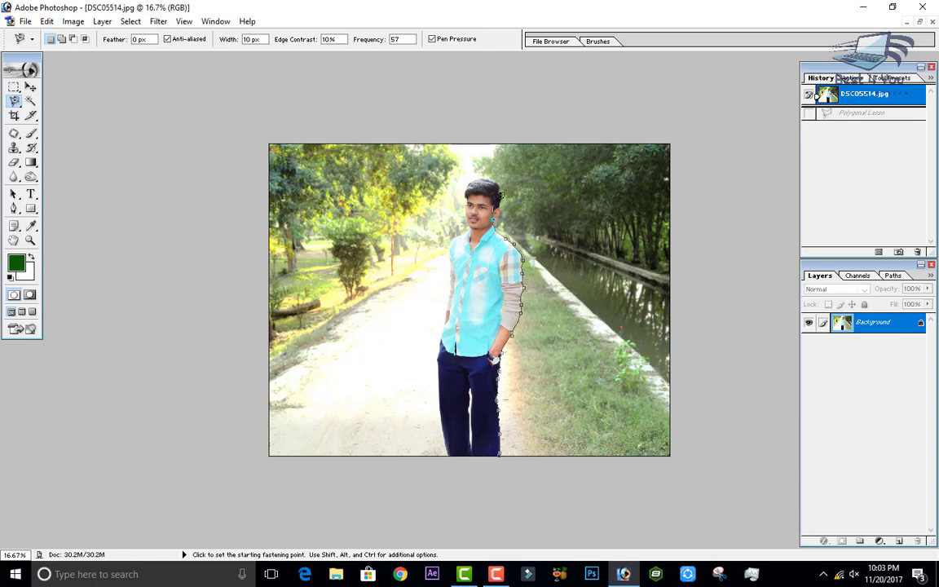
Step: Trace the man's right side with the Magnetic Lasso and add his left side
double_click(461, 230)
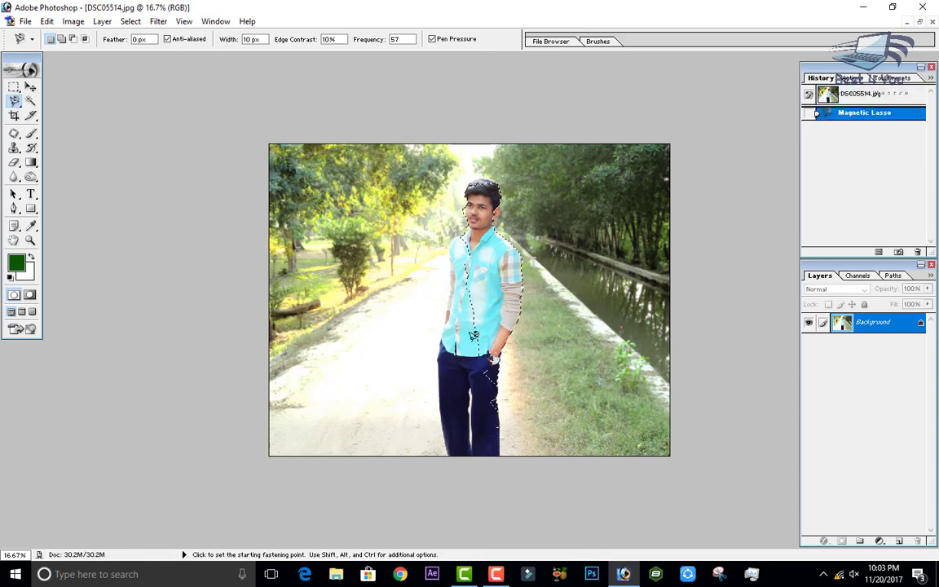
left_click(61, 39)
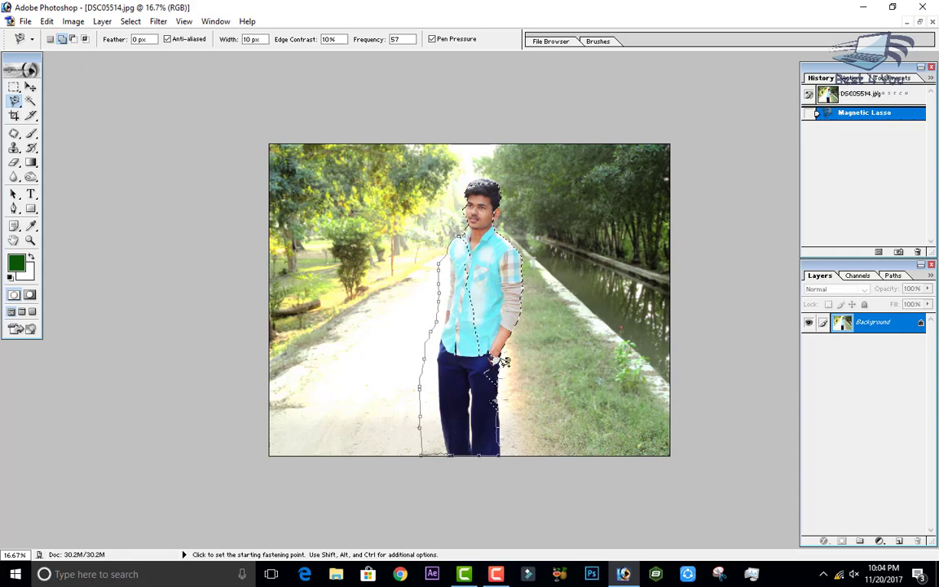
double_click(492, 291)
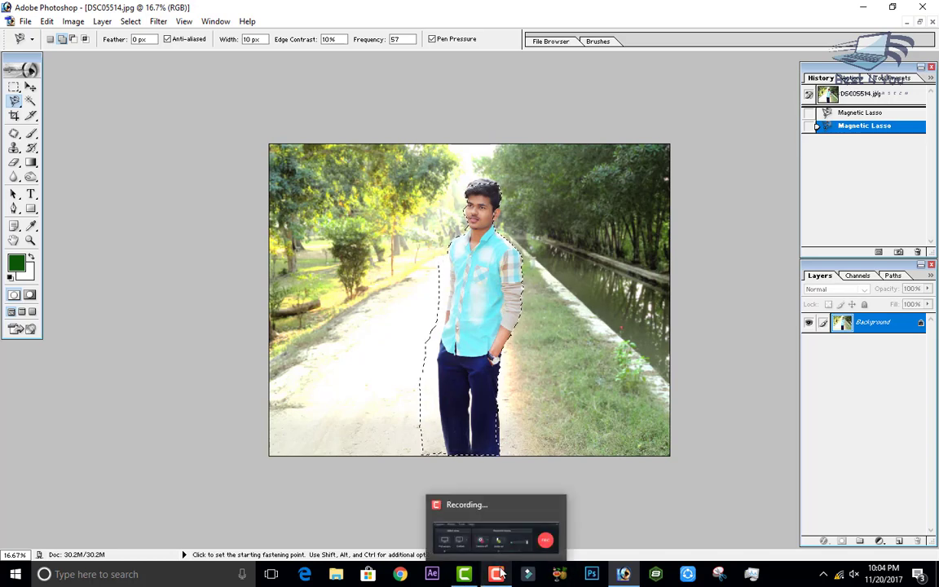
left_click(497, 574)
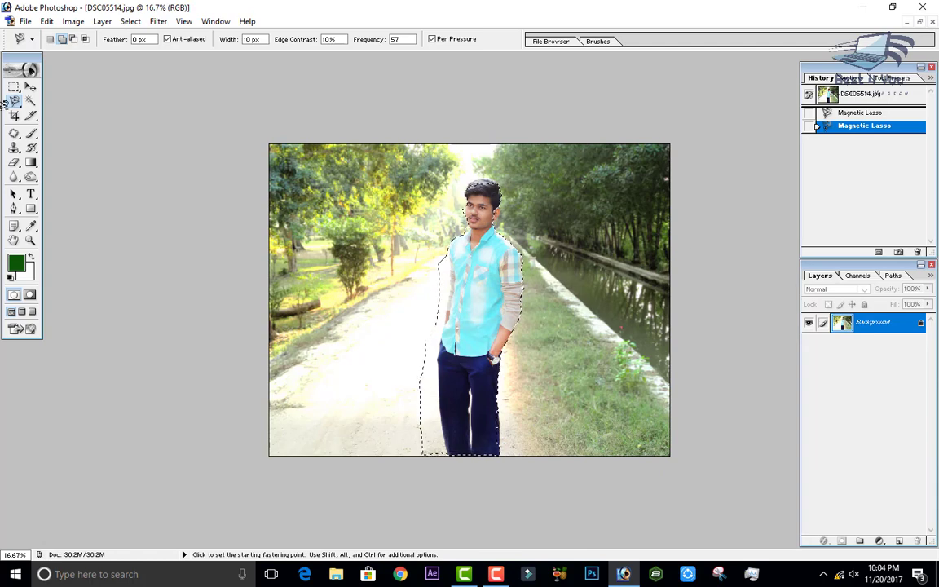
Step: Cancel the outline, choose the Magic Wand, and revert to the opened snapshot
left_click_drag(14, 100, 100, 85)
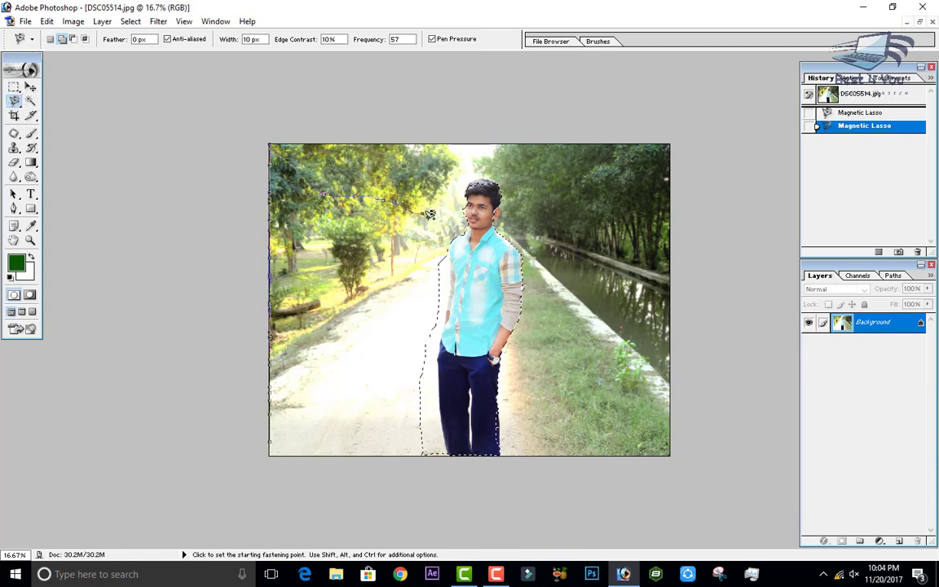
key("Escape")
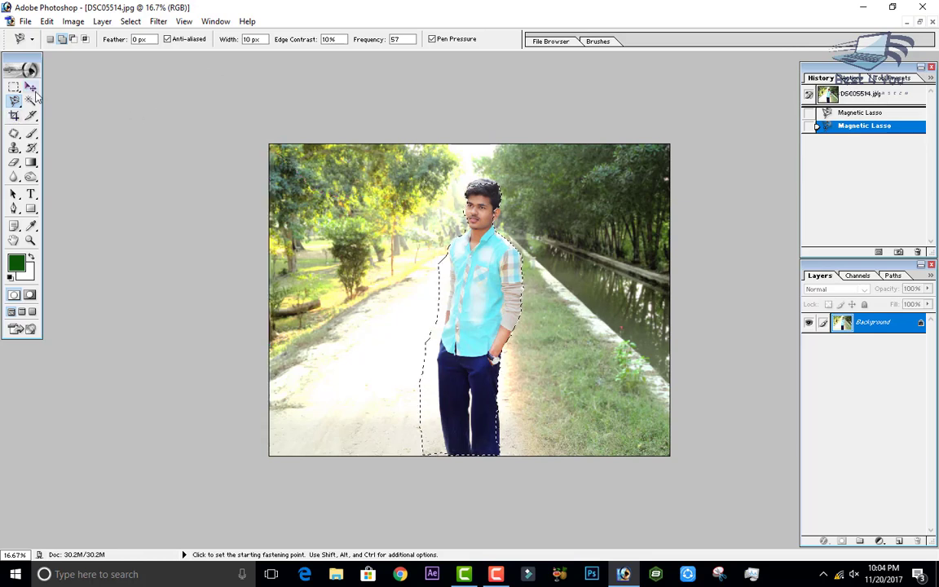
left_click(33, 100)
left_click(884, 91)
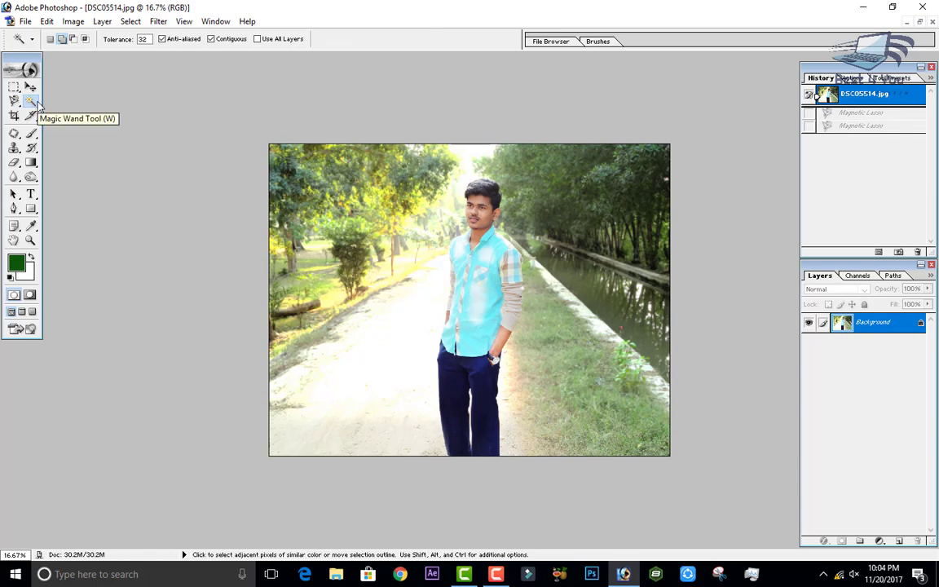
Step: Magic Wand-select the road, right-side trees, canal water, grass and riverbank
left_click(392, 391)
left_click(375, 343)
left_click(609, 300)
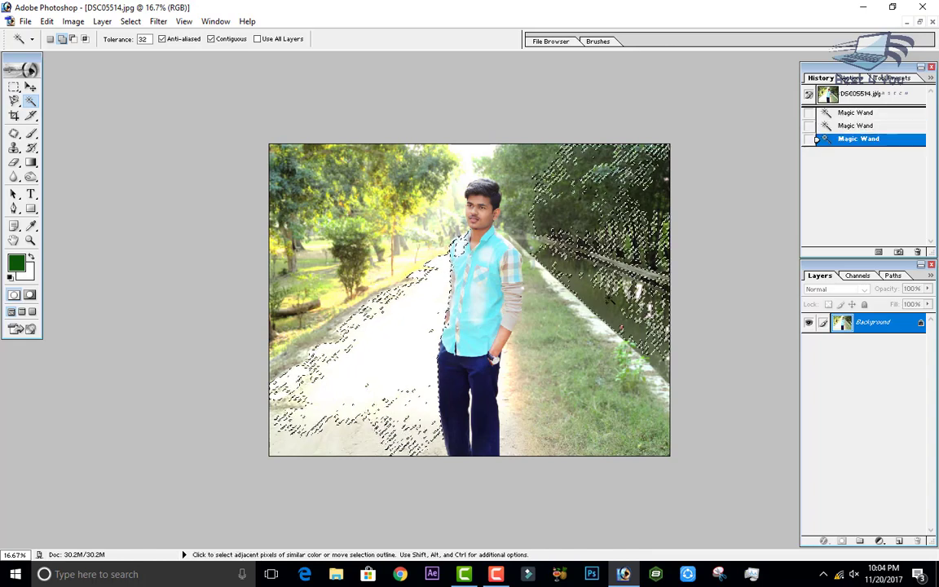
left_click(599, 321)
left_click(587, 343)
left_click(576, 310)
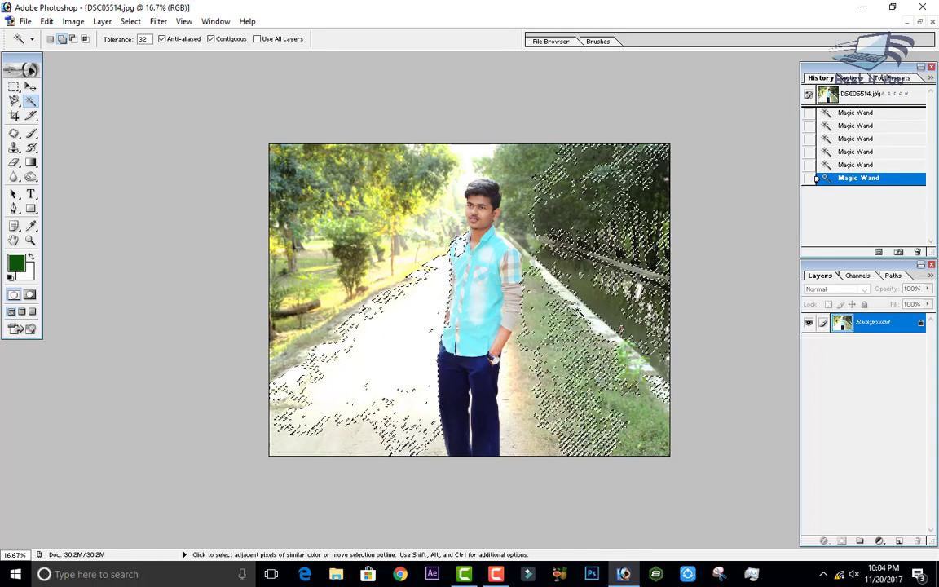
Step: Add more riverbank, grass, road, upper-left foliage and sky, then revert to the History snapshot
left_click(607, 334)
left_click(397, 242)
left_click(619, 329)
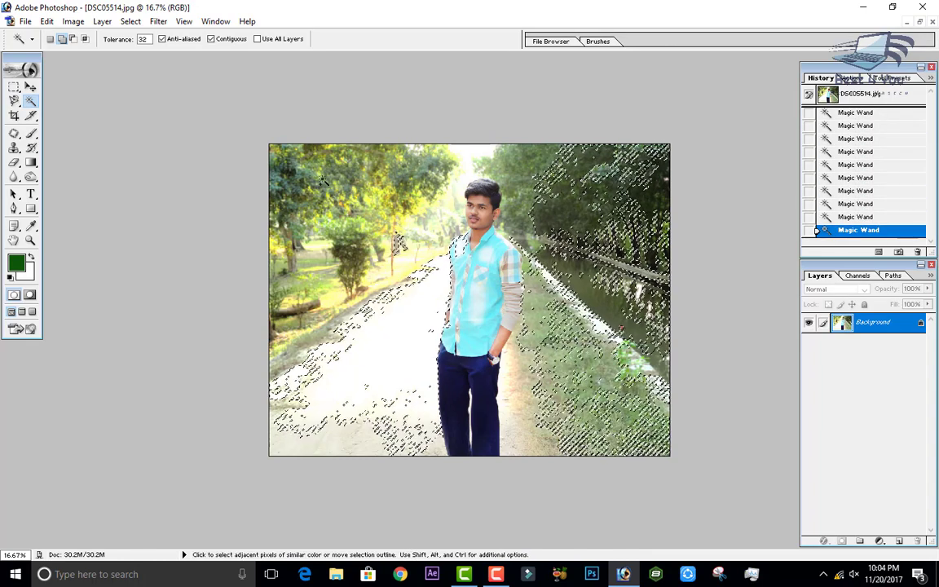
left_click(424, 175)
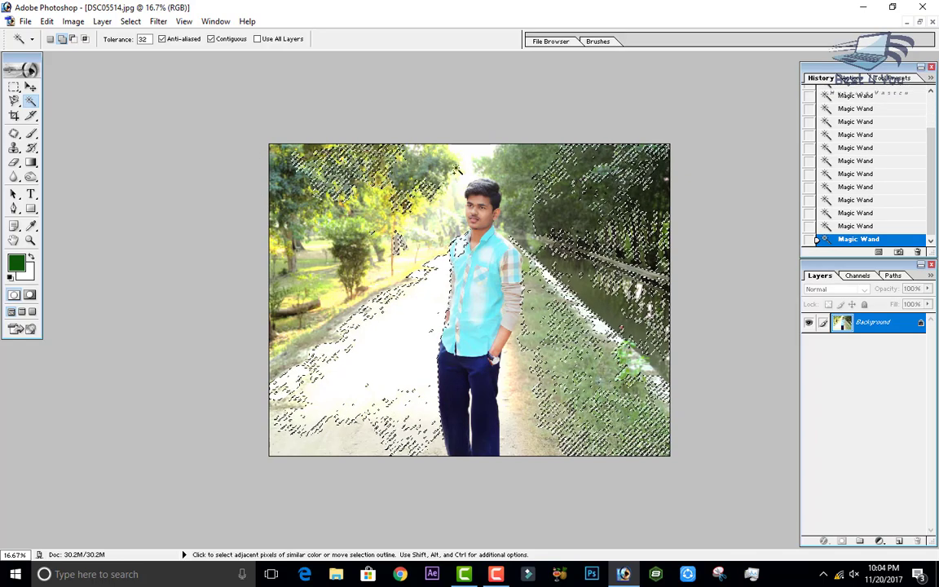
left_click(457, 168)
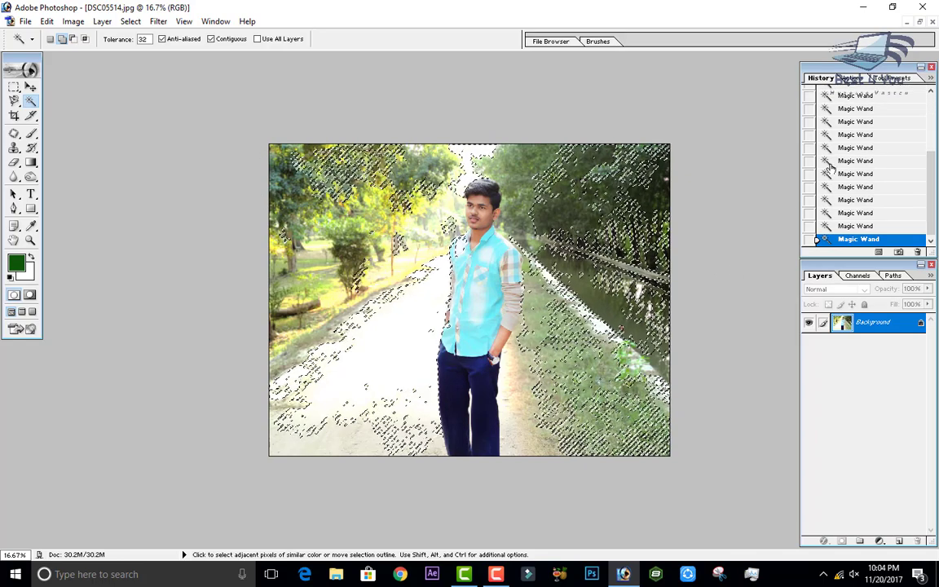
scroll(831, 163, "up", 3)
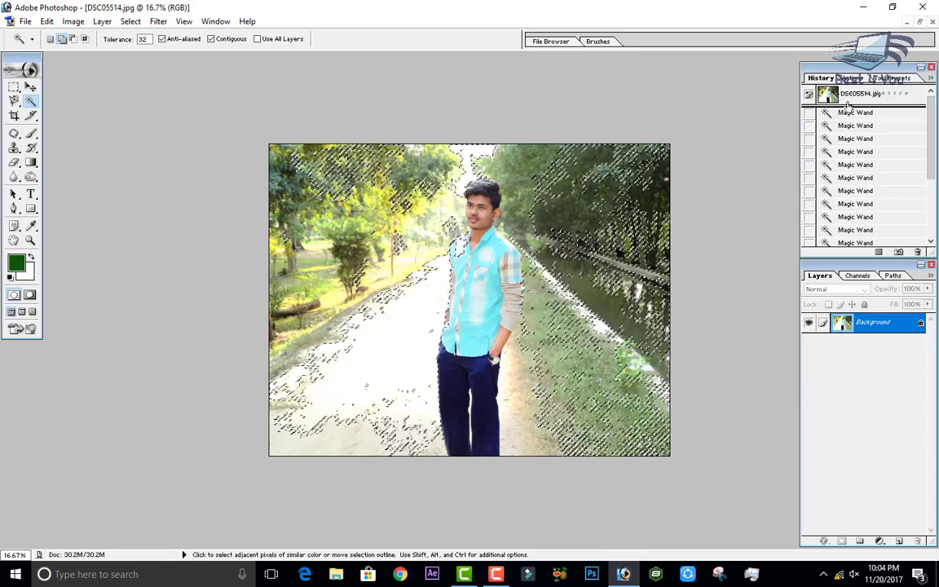
left_click(848, 100)
Step: Select the turquoise shirt and shift its hue to +43 so it turns blue
left_click(471, 336)
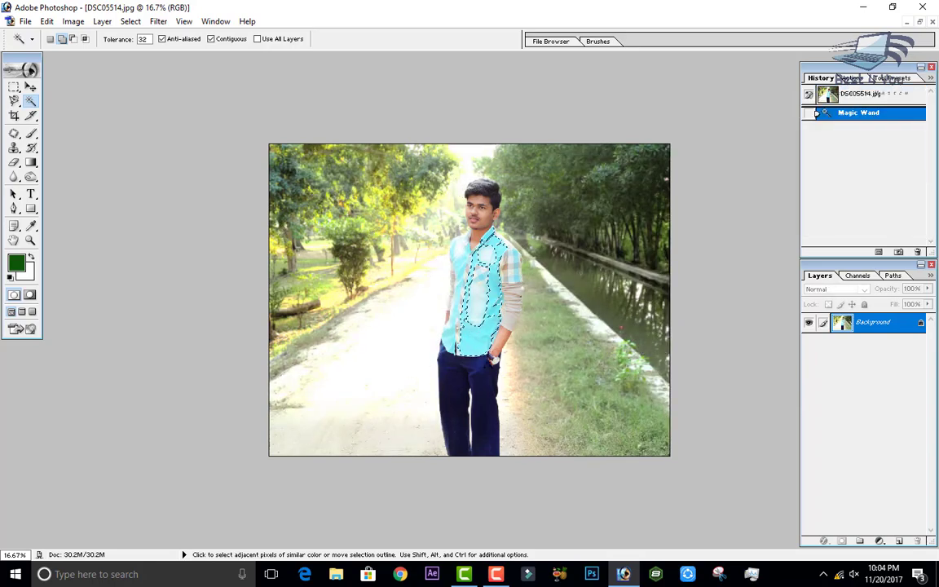
key("ctrl+u")
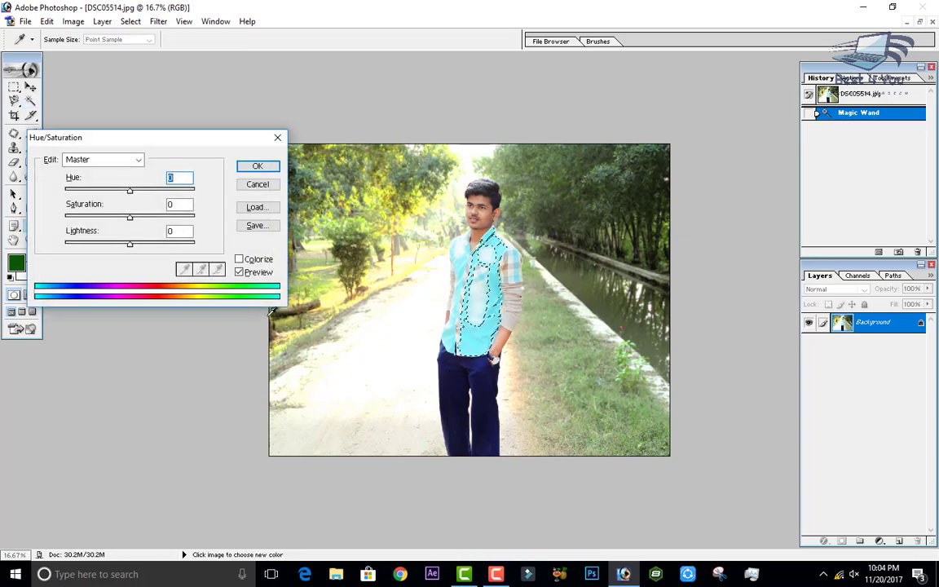
mouse_move(130, 216)
left_mouse_down()
mouse_move(160, 215)
mouse_move(145, 190)
left_mouse_up()
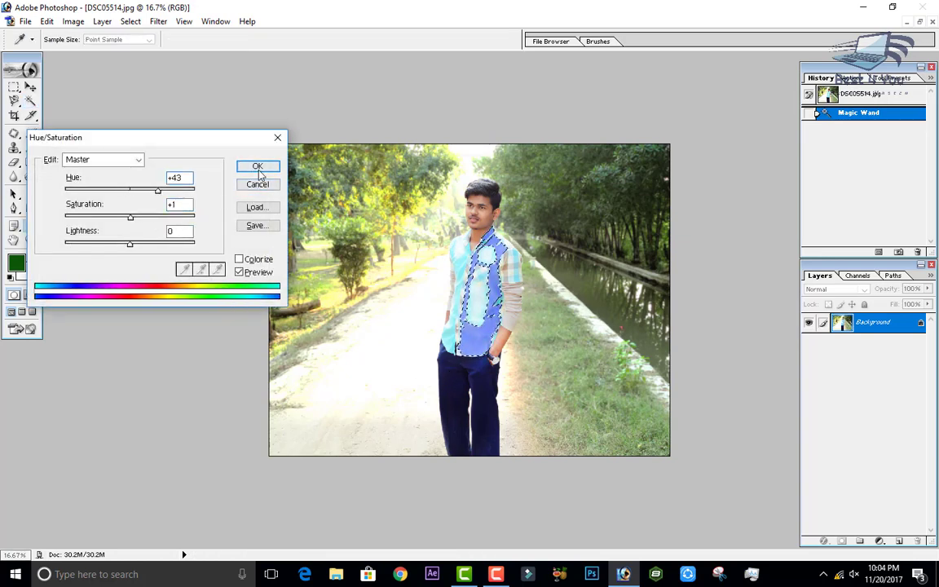
left_click(256, 166)
Step: Deselect and revert to the original DSC05514.jpg History snapshot
key("ctrl+d")
key("ctrl+minus")
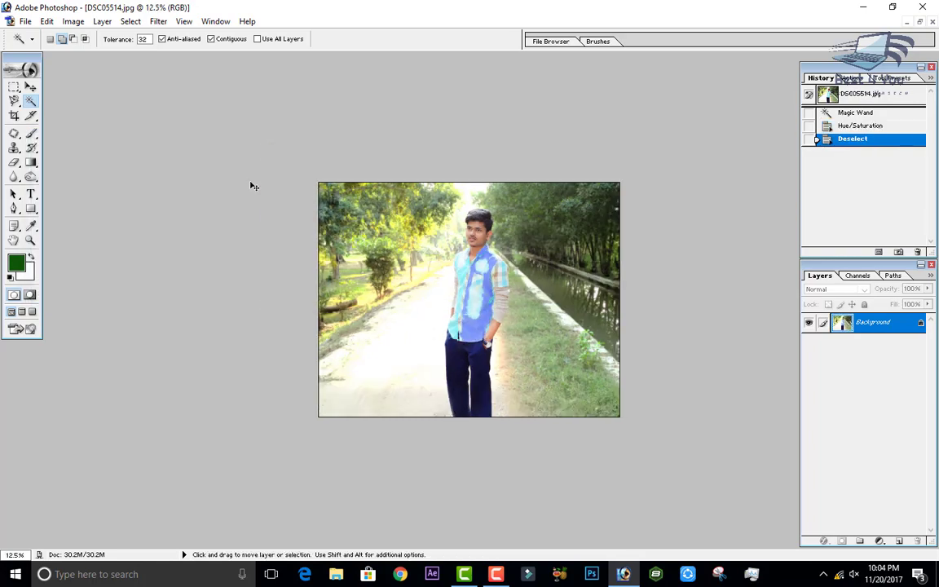
key("ctrl+plus")
key("ctrl+plus")
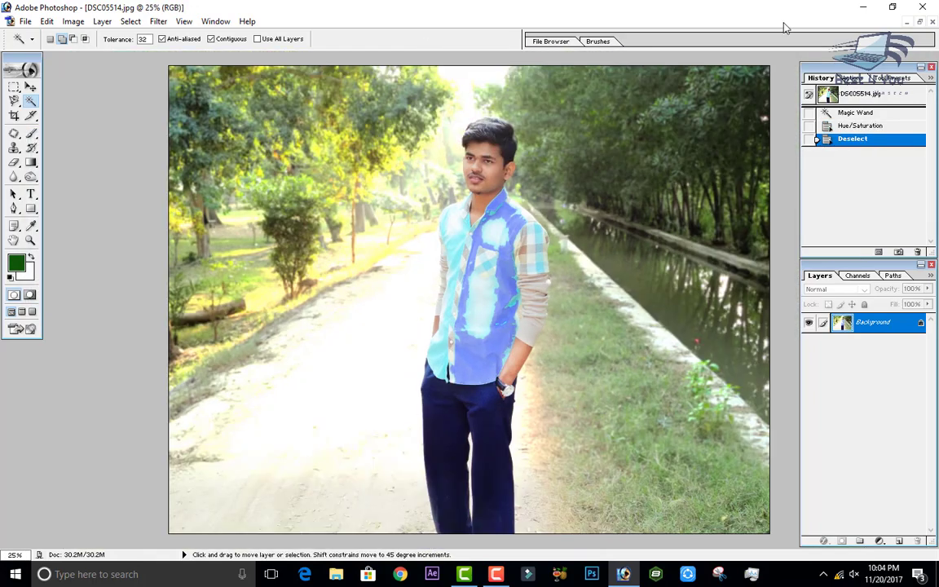
left_click(862, 95)
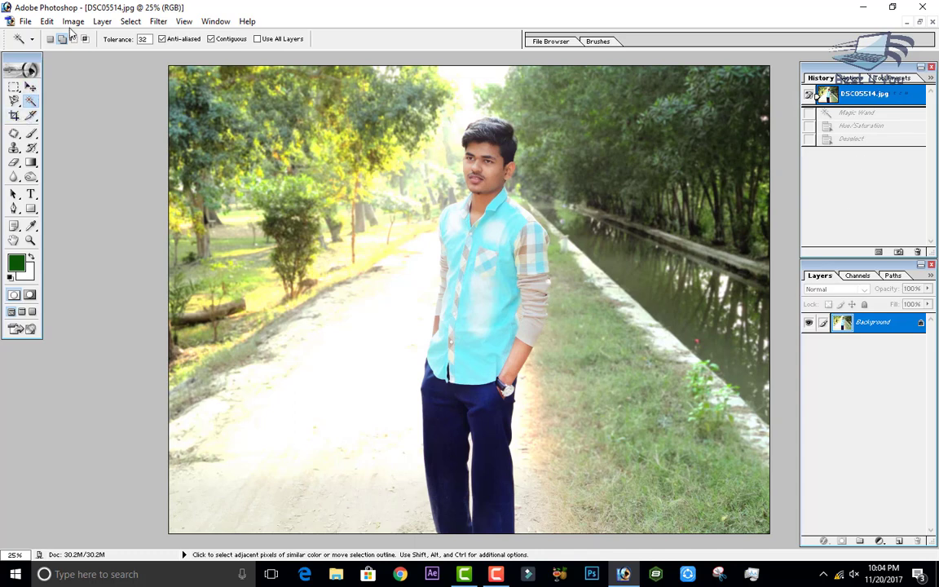
left_click(14, 207)
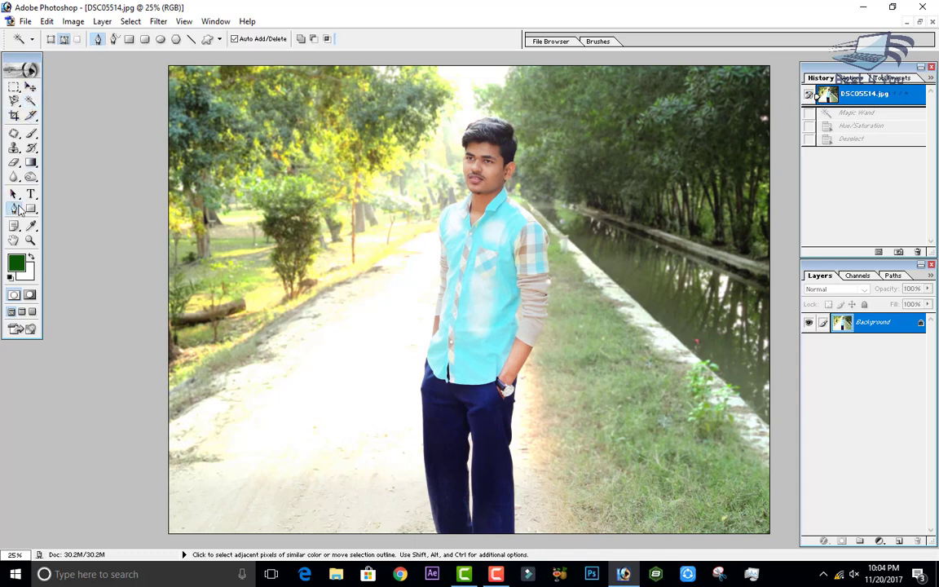
left_click(407, 198)
left_click(294, 301)
left_click(520, 425)
left_click(641, 203)
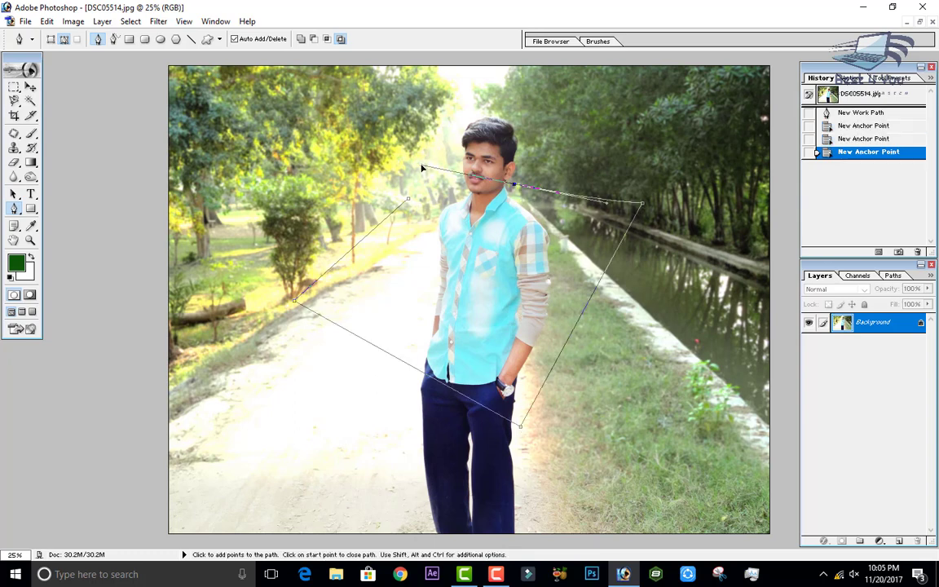
left_click_drag(514, 184, 383, 307)
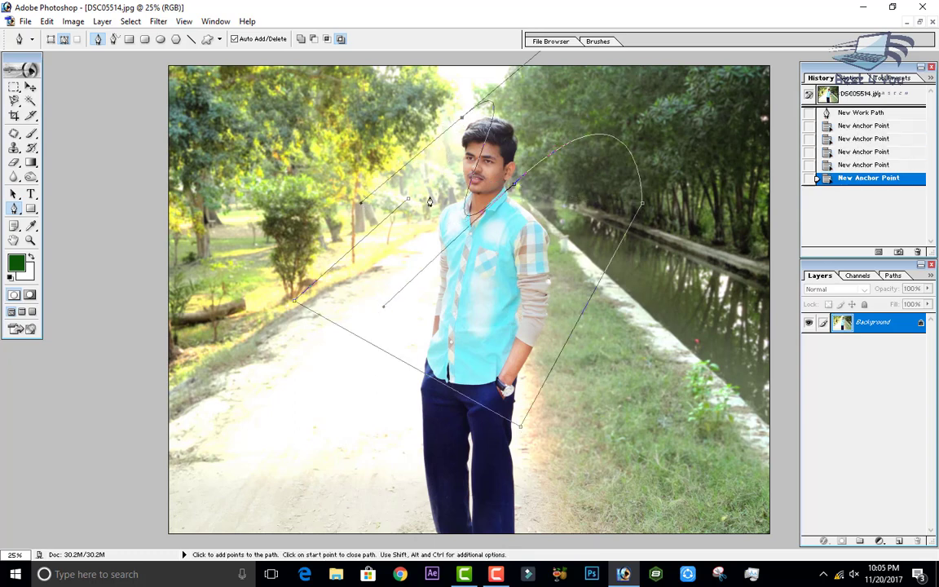
left_click_drag(423, 215, 327, 156)
left_click_drag(423, 216, 293, 226)
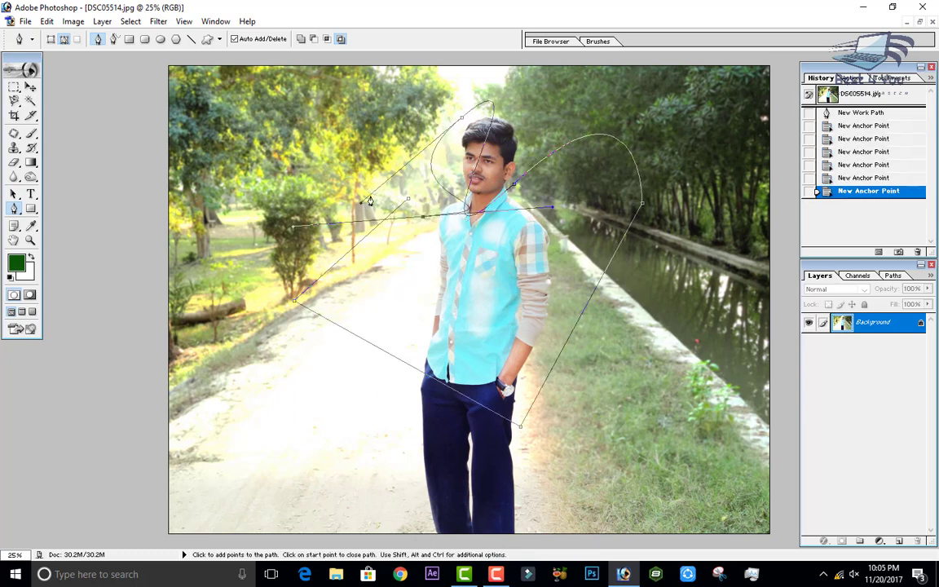
left_click(410, 203)
left_click(361, 202)
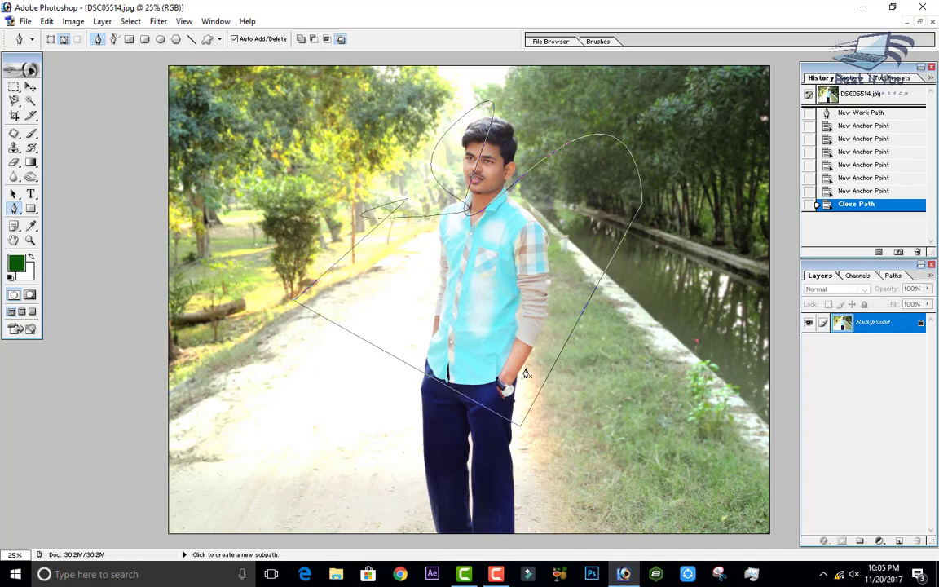
right_click(508, 308)
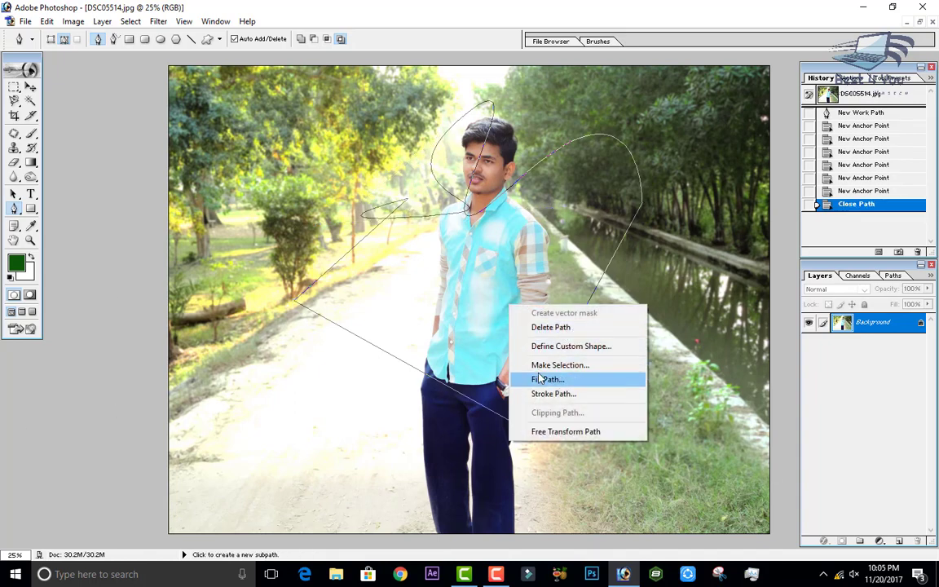
left_click(539, 366)
left_click(516, 238)
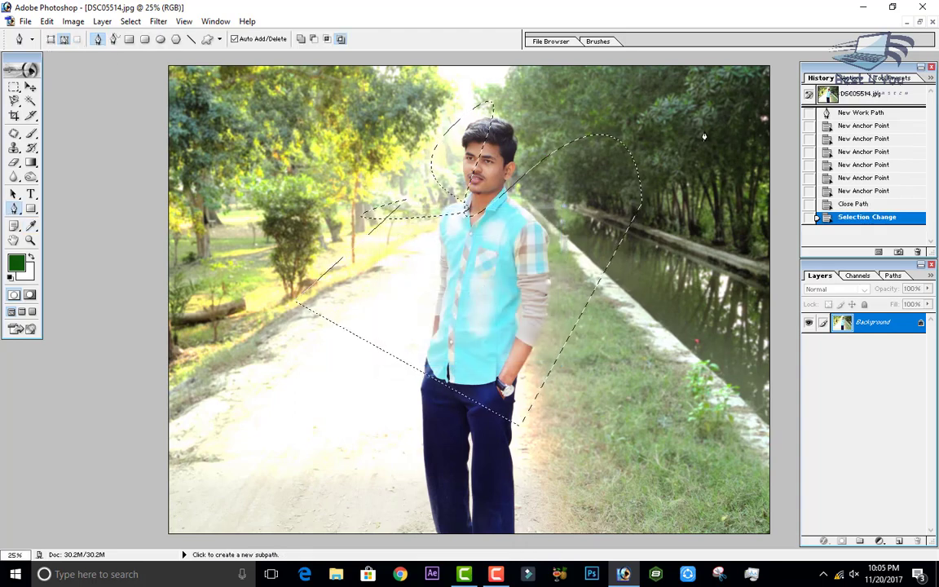
key("F12")
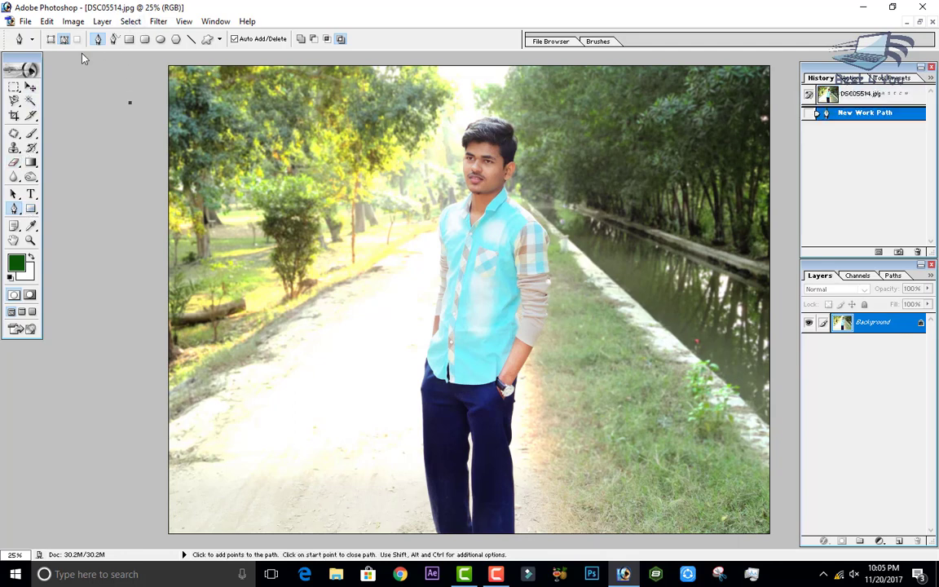
left_click(30, 85)
left_click(159, 22)
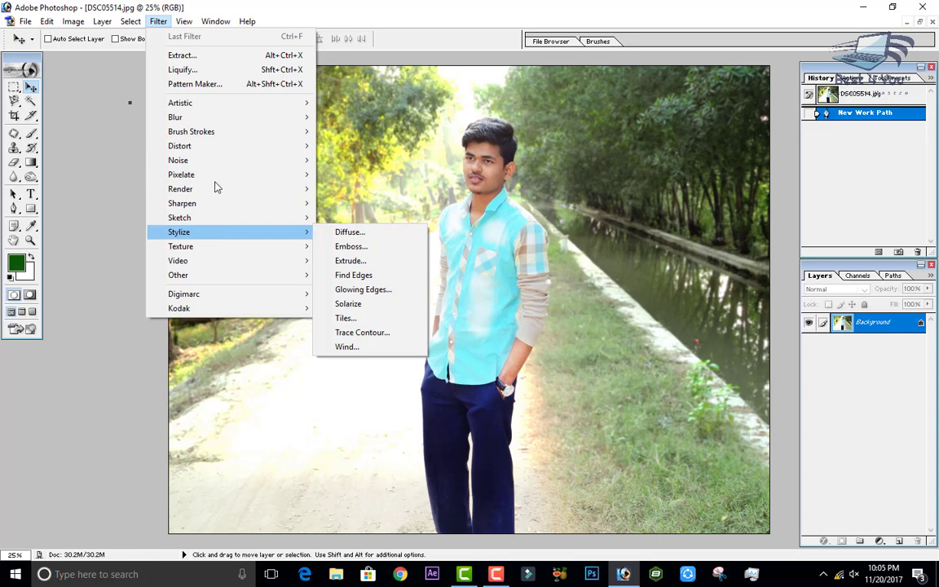
left_click(210, 77)
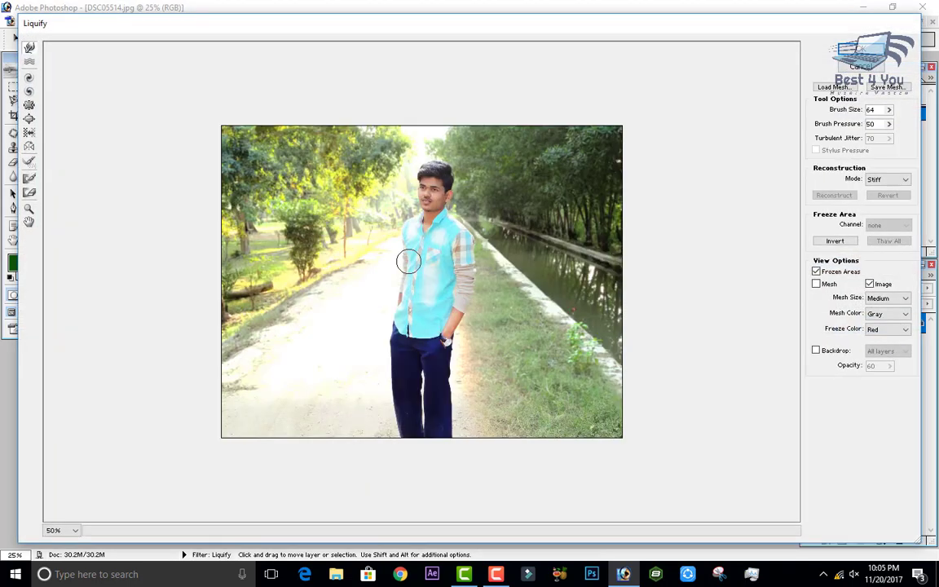
mouse_move(412, 171)
left_mouse_down()
mouse_move(563, 176)
mouse_move(342, 212)
left_mouse_up()
left_click_drag(513, 310, 387, 302)
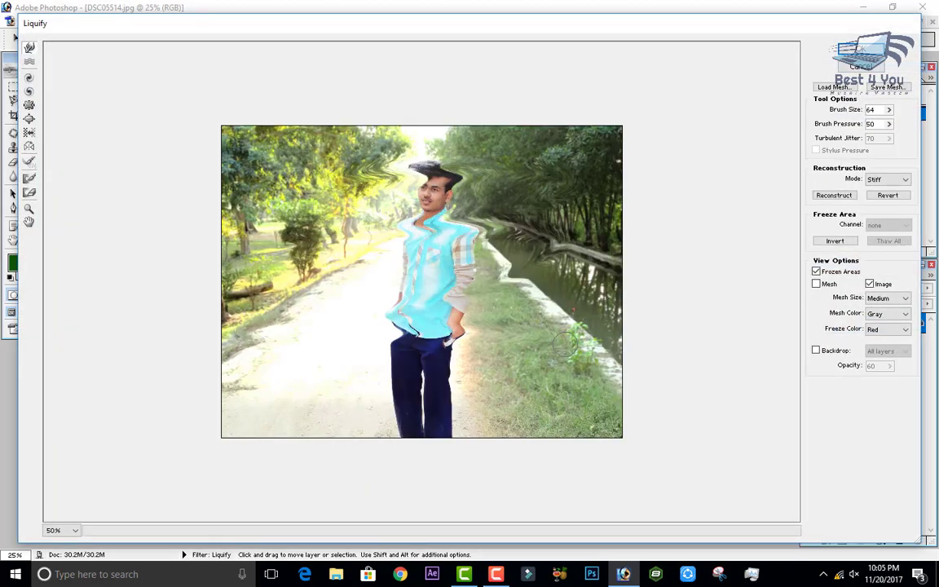
left_click_drag(457, 350, 391, 342)
left_click_drag(408, 237, 358, 326)
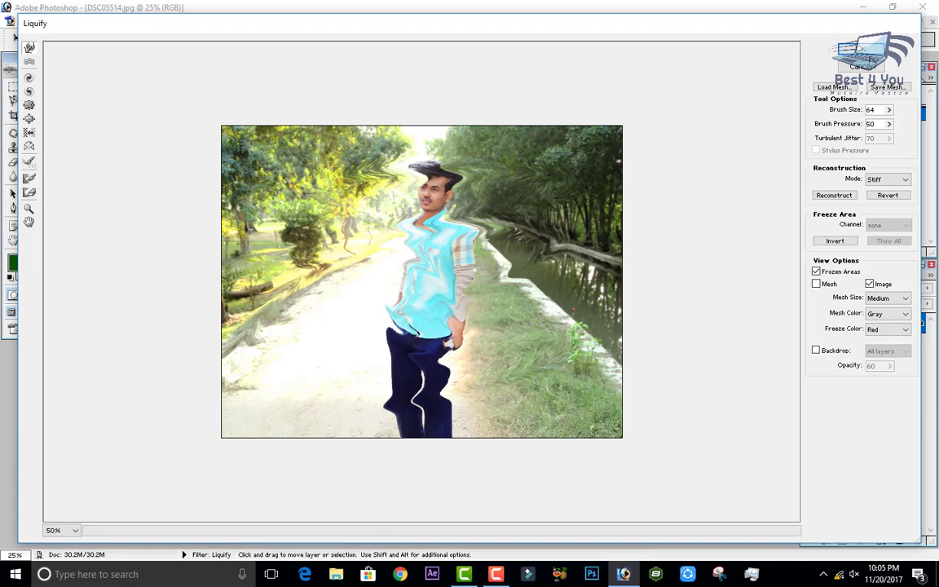
left_click(887, 195)
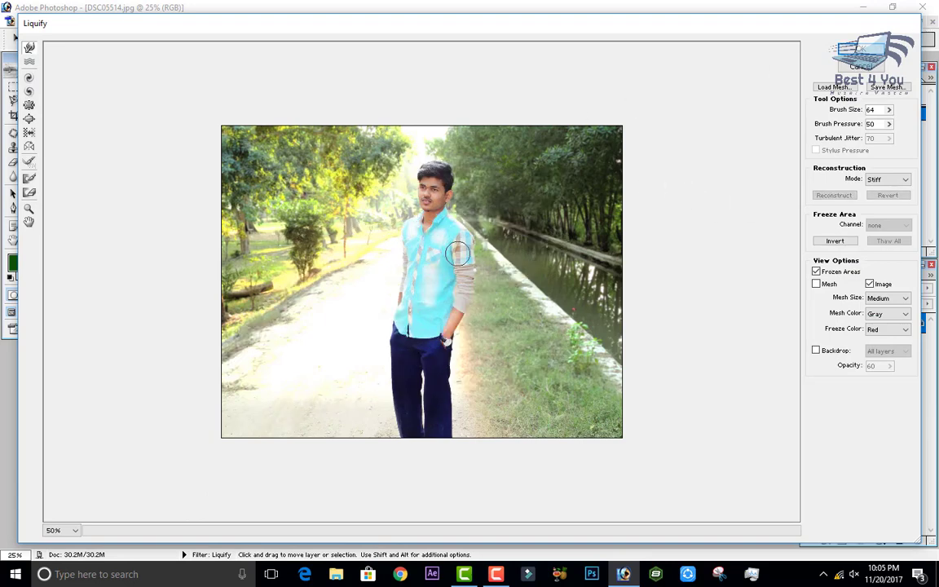
key("bracketright")
key("bracketright")
key("bracketright")
mouse_move(454, 253)
left_mouse_down()
mouse_move(455, 241)
mouse_move(447, 272)
mouse_move(465, 335)
mouse_move(436, 383)
mouse_move(486, 409)
mouse_move(434, 434)
mouse_move(356, 379)
mouse_move(497, 302)
mouse_move(560, 236)
mouse_move(408, 193)
mouse_move(473, 171)
left_mouse_up()
key("bracketright")
key("bracketright")
key("bracketright")
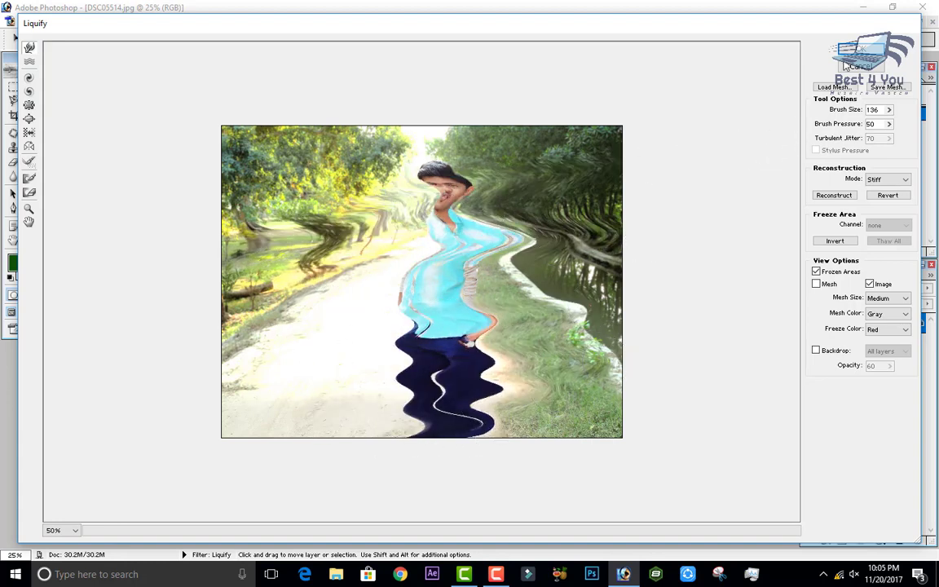
key("Escape")
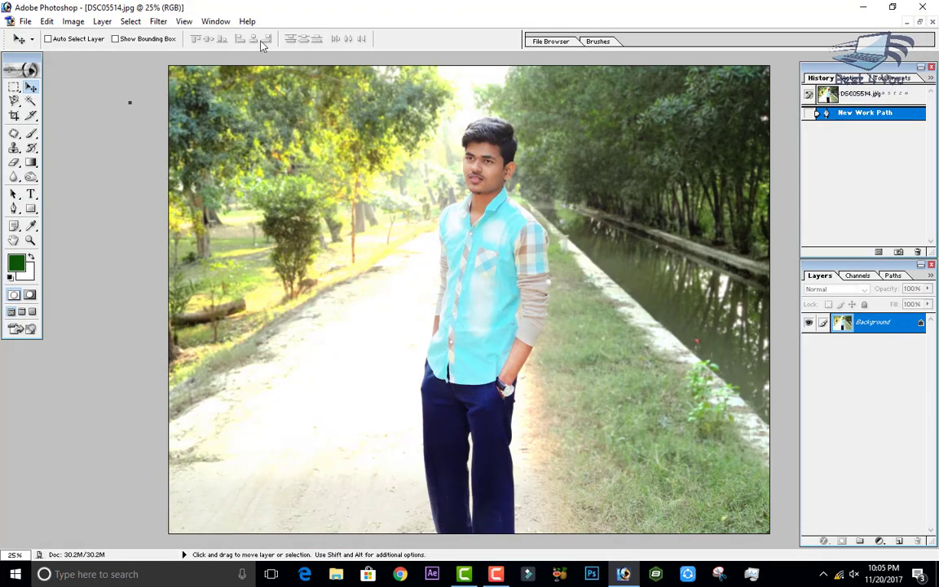
left_click(158, 21)
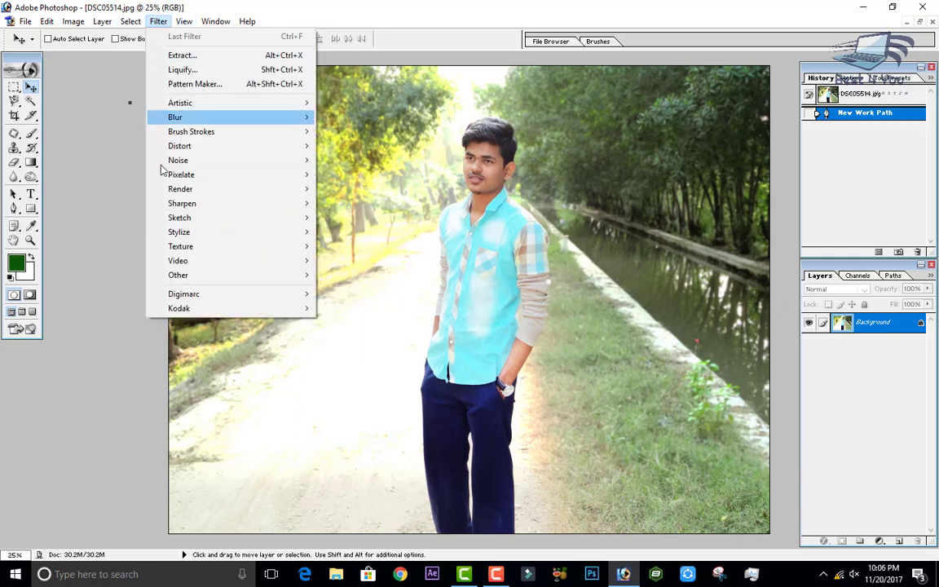
mouse_move(179, 308)
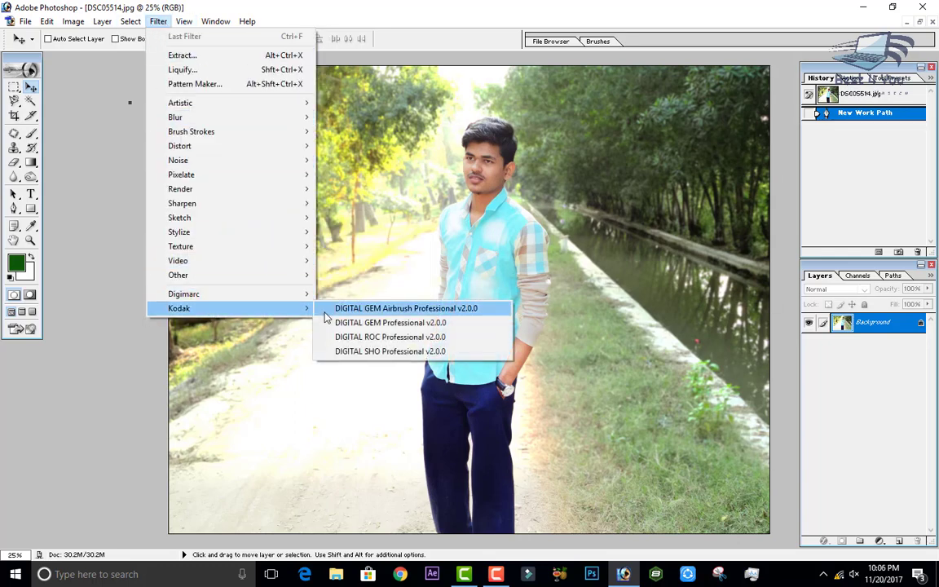
left_click(383, 309)
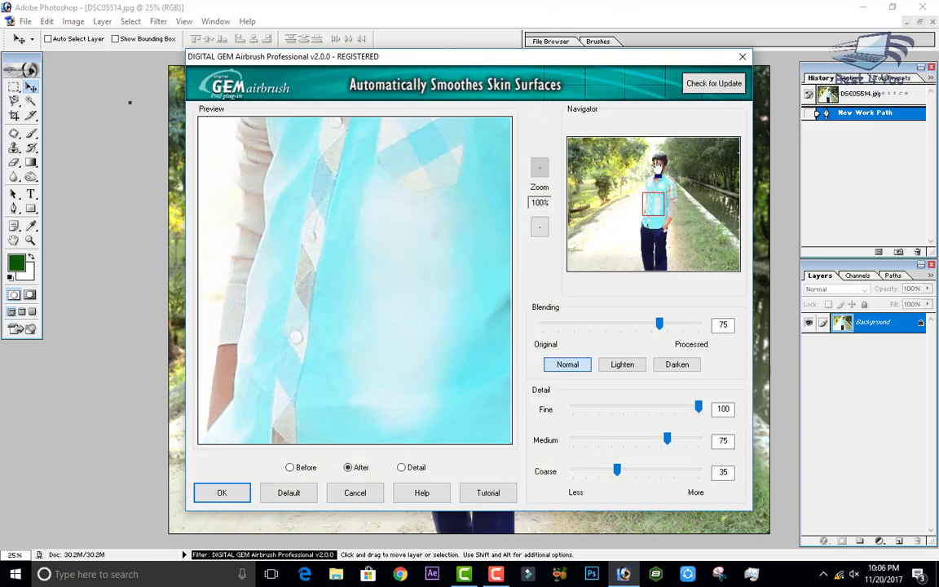
left_click(657, 161)
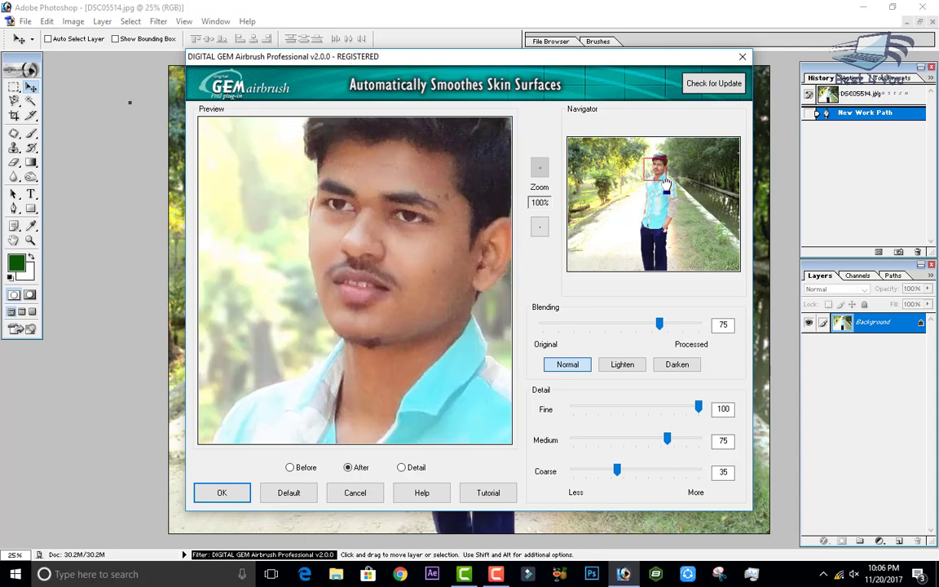
left_click_drag(657, 163, 665, 185)
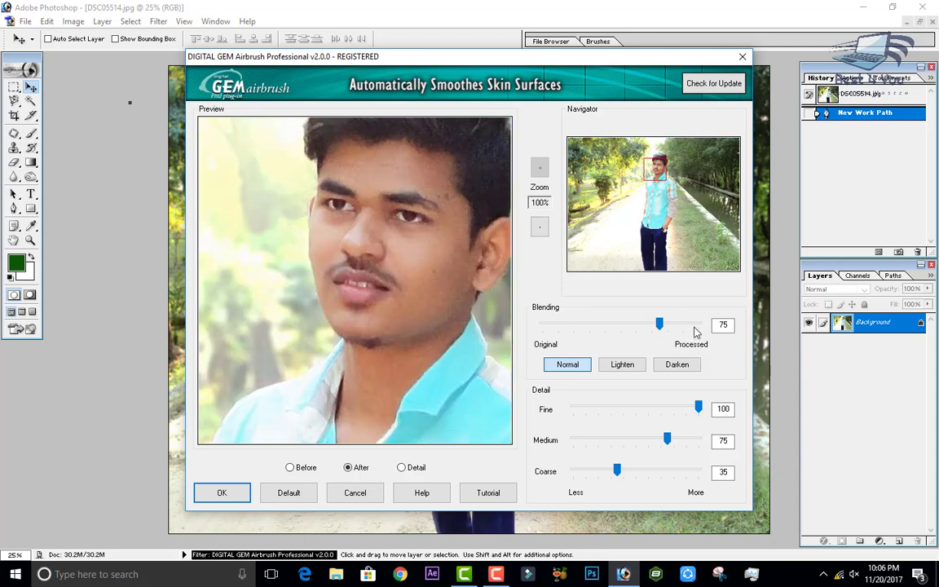
left_click_drag(669, 440, 680, 440)
left_click(312, 470)
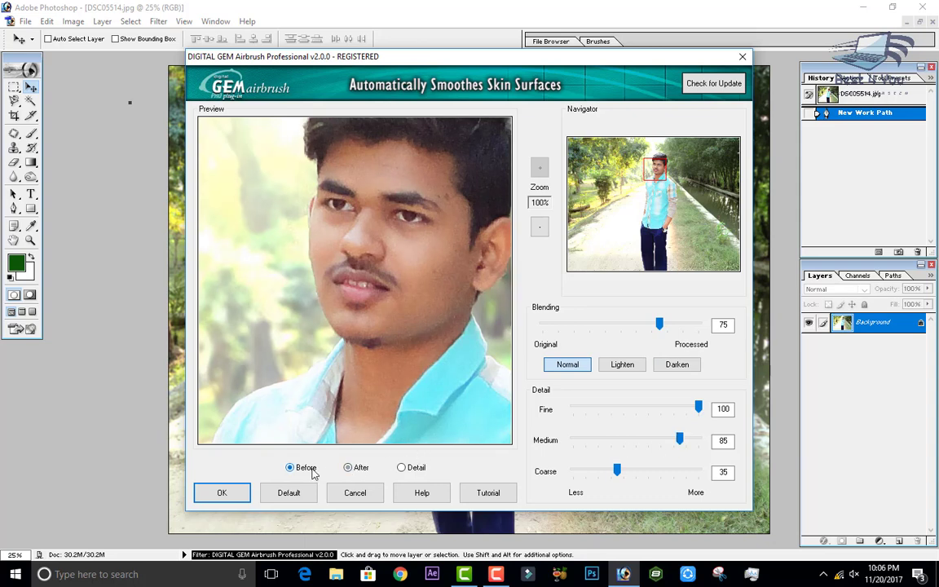
left_click(348, 468)
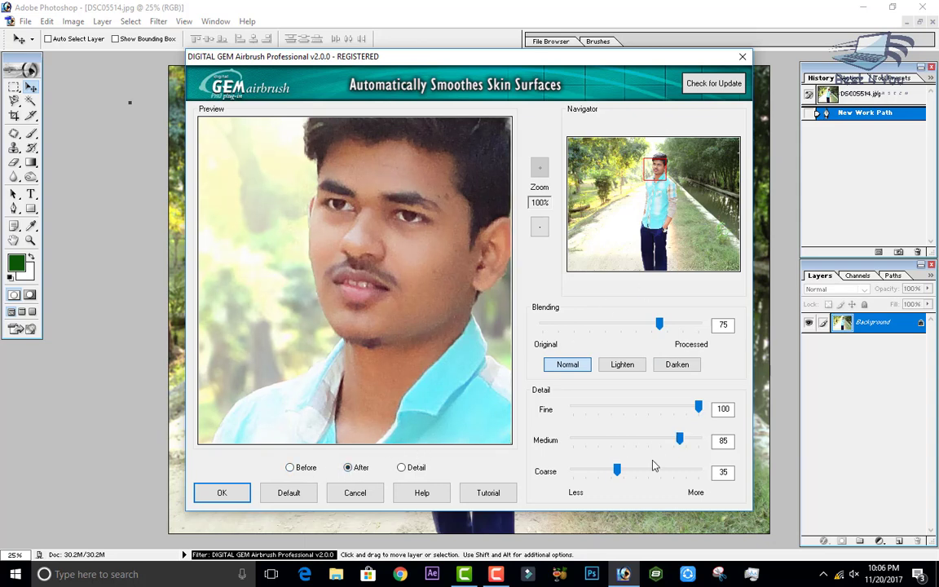
left_click(363, 491)
left_click(158, 21)
mouse_move(228, 308)
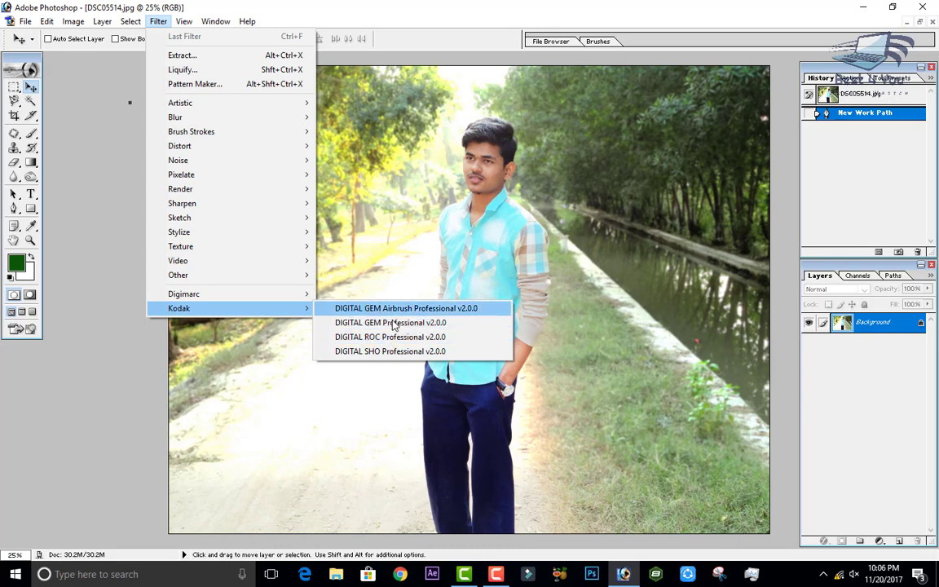
left_click(394, 313)
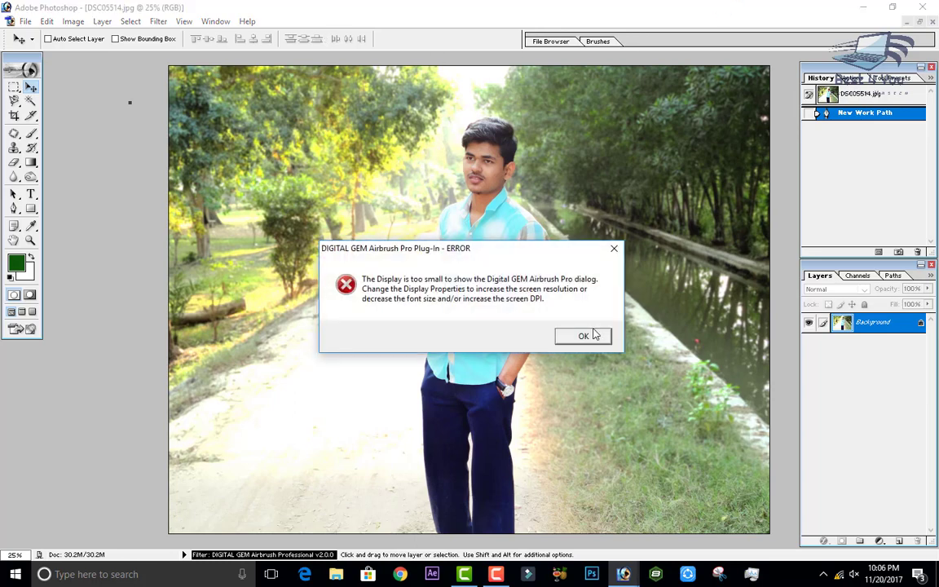
left_click(587, 335)
left_click(487, 229)
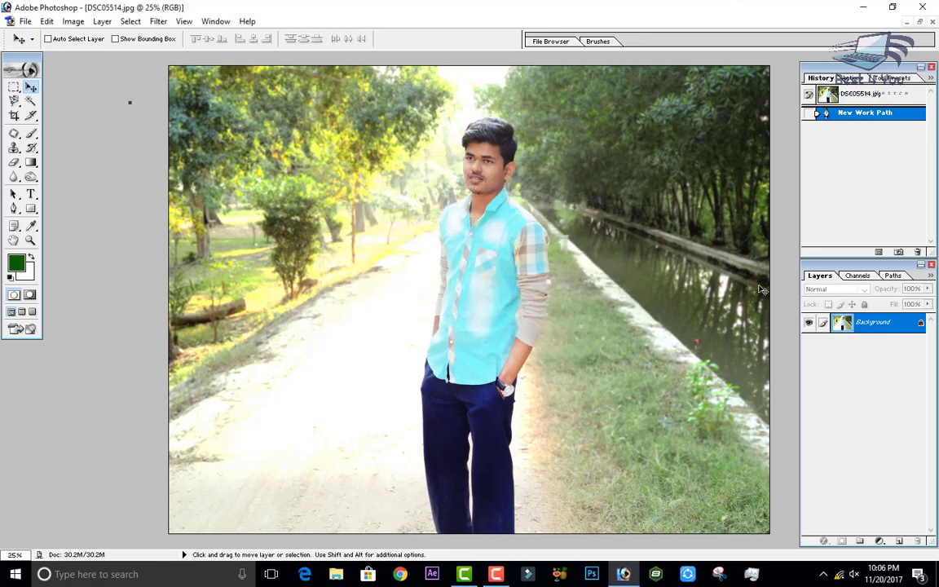
left_click(188, 21)
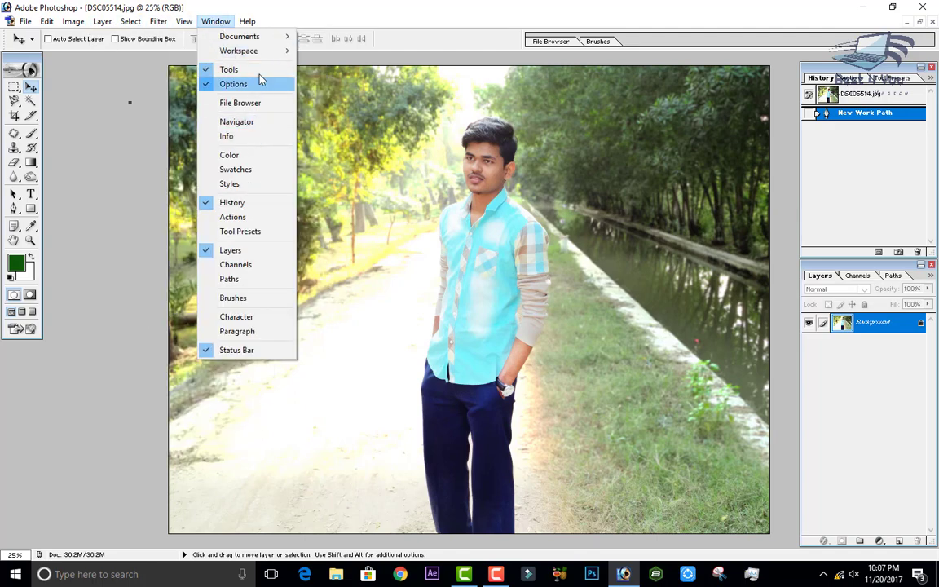
mouse_move(238, 51)
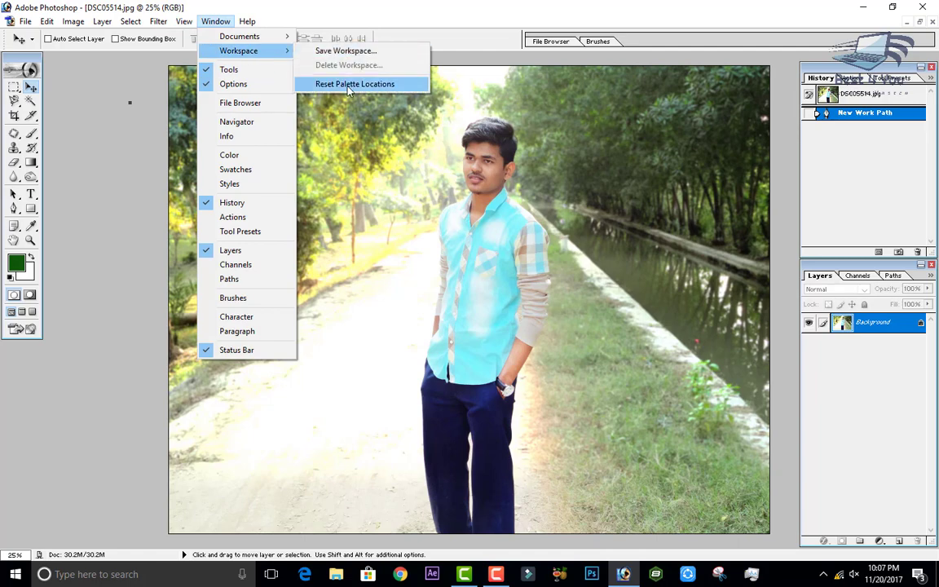
Step: Reset the palettes to default positions and save the layout as a new workspace
left_click(348, 85)
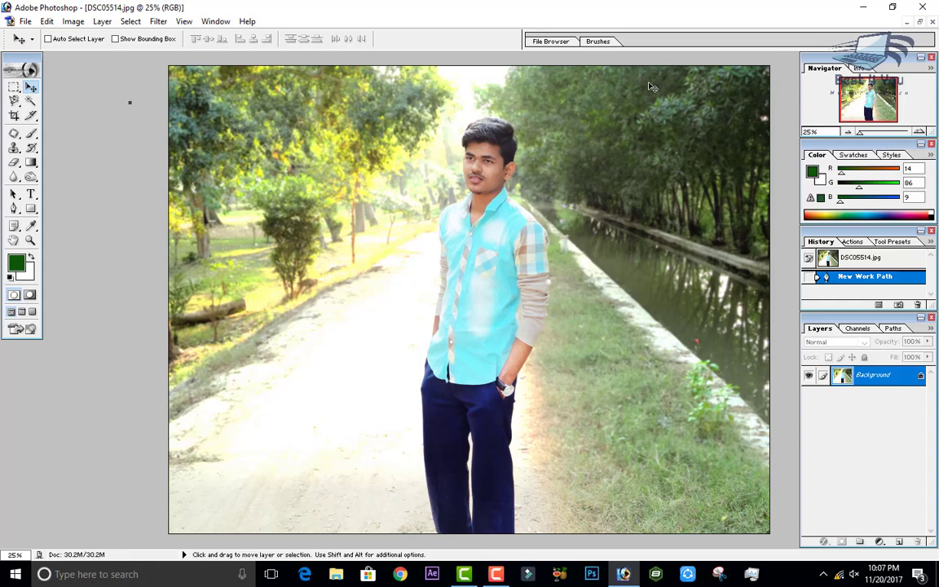
left_click(158, 21)
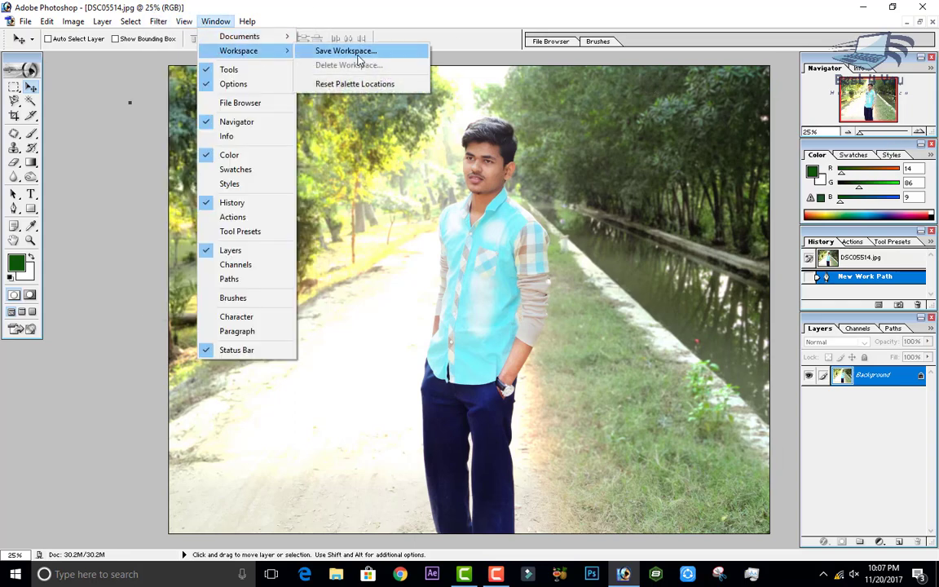
left_click(342, 51)
type("Contrast 1")
left_click(563, 285)
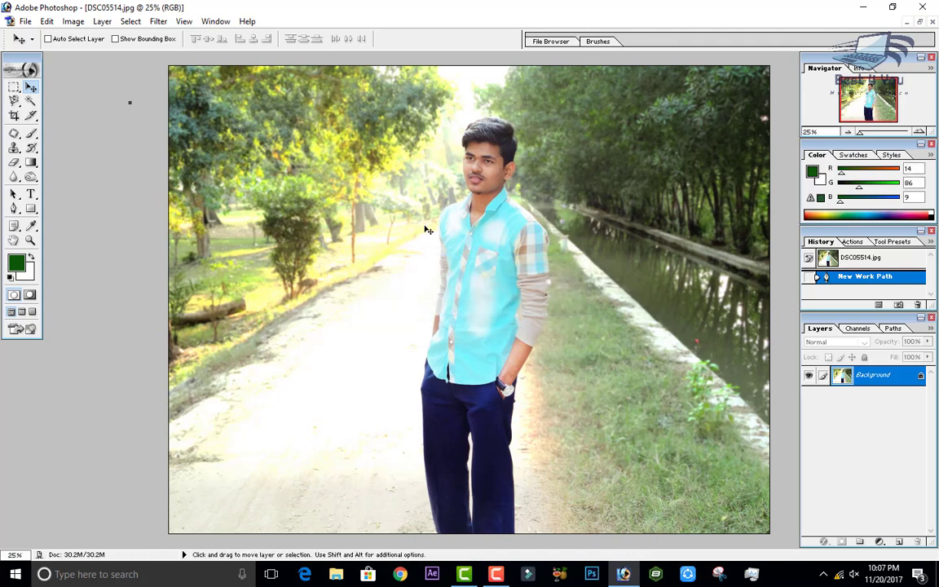
Step: Apply the Untitled-1 workspace and close the Navigator palette
left_click(216, 22)
mouse_move(238, 50)
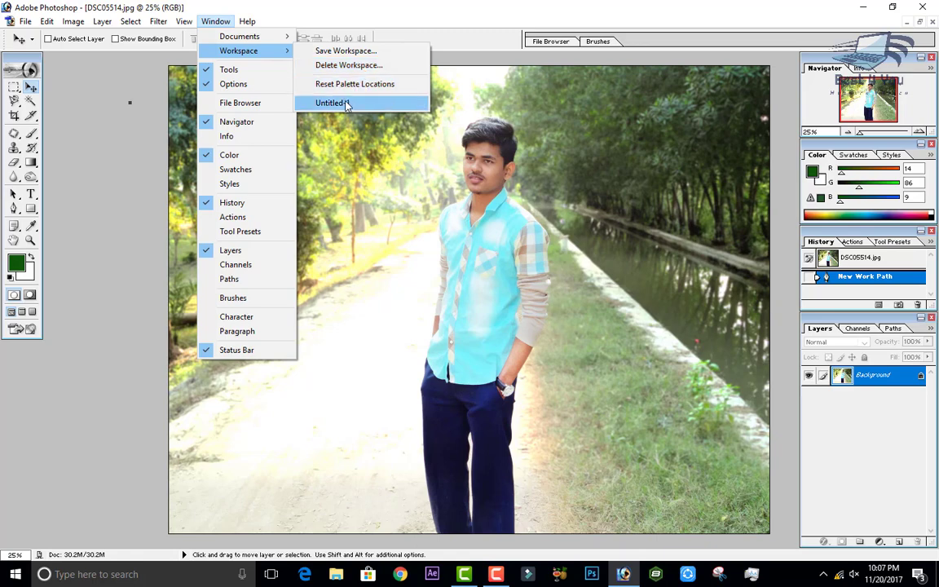
left_click(345, 103)
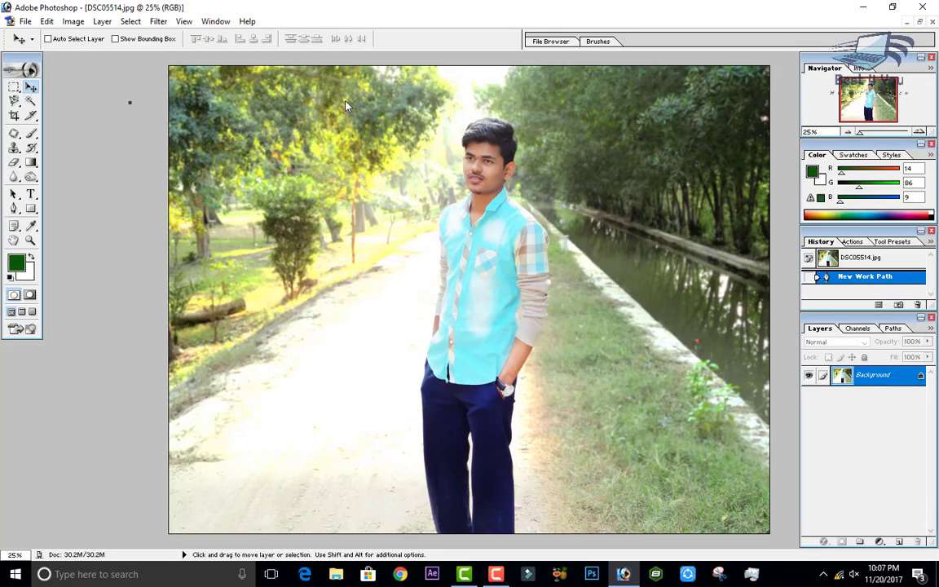
left_click(931, 58)
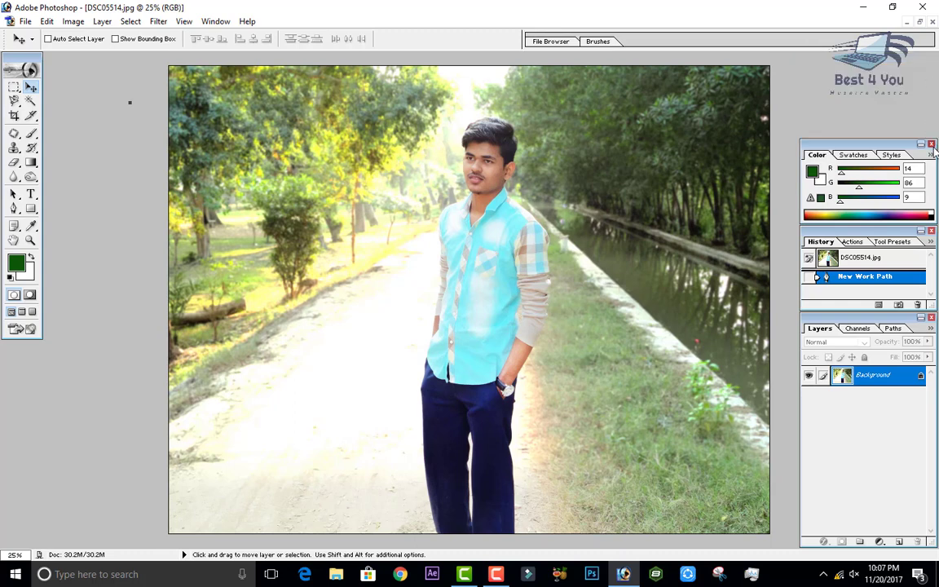
Step: Close Color, move History to the top and enlarge it, and dock a taller Layers beneath
left_click(931, 144)
left_click_drag(888, 231, 883, 67)
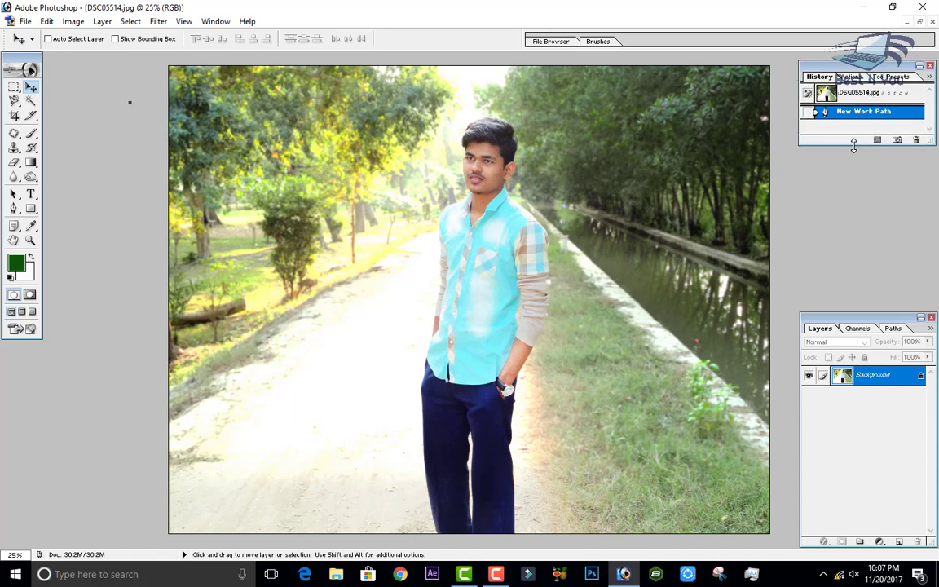
left_click_drag(853, 145, 853, 243)
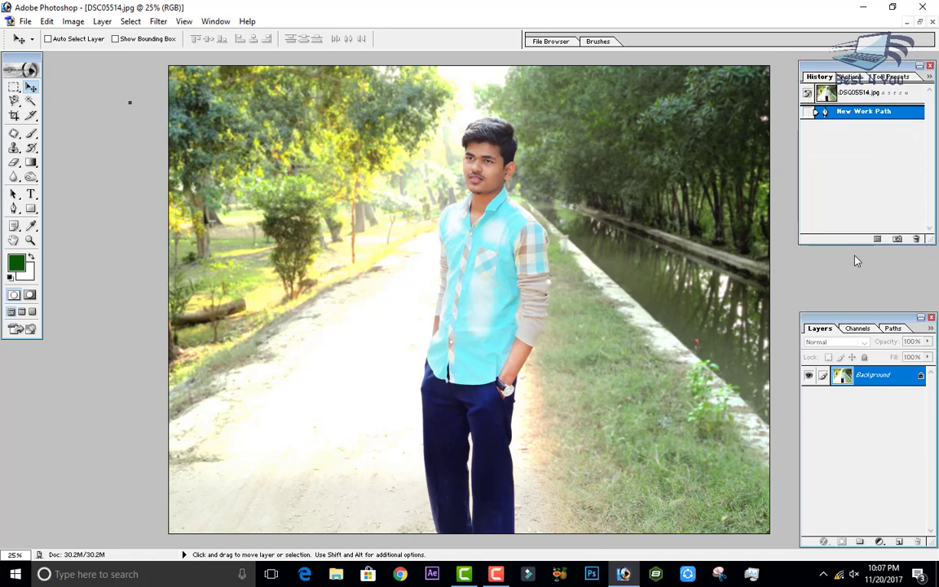
left_click_drag(855, 317, 855, 250)
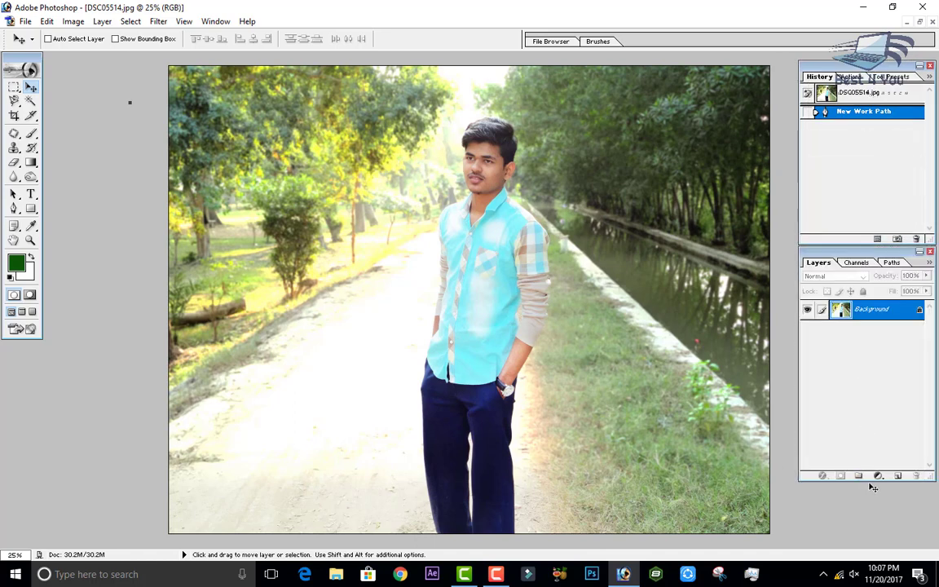
left_click_drag(869, 483, 868, 537)
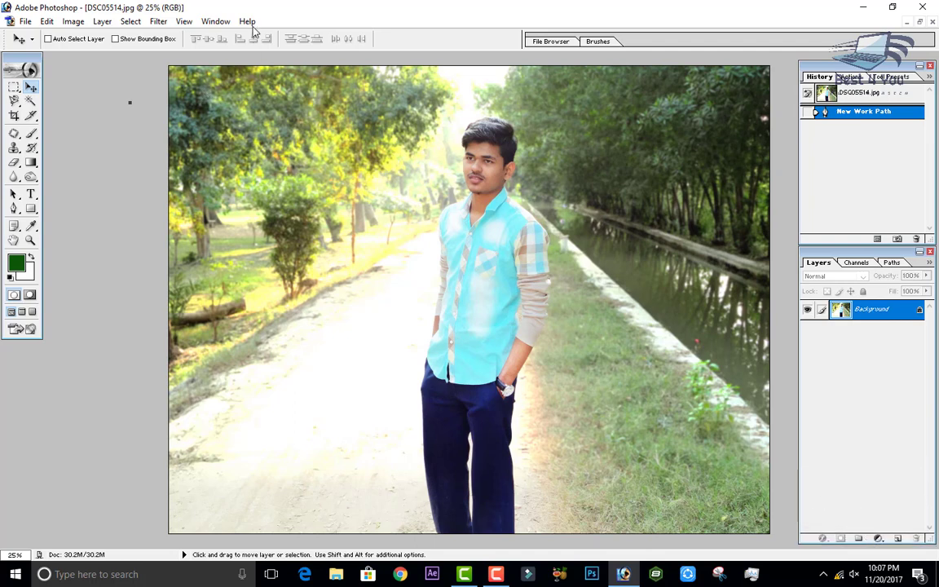
Step: Save this History-and-Layers layout as workspace Untitled-2
left_click(216, 21)
mouse_move(238, 51)
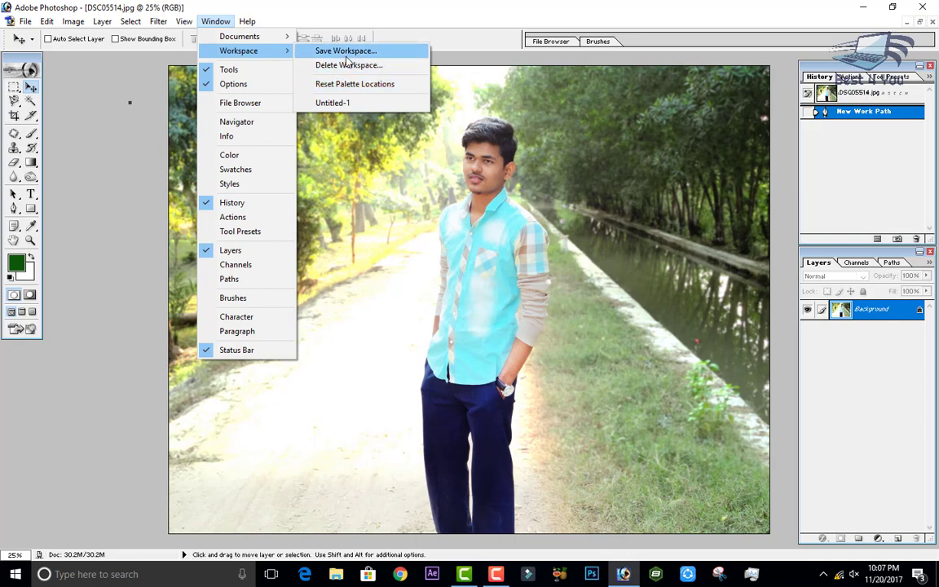
left_click(342, 53)
left_click(551, 300)
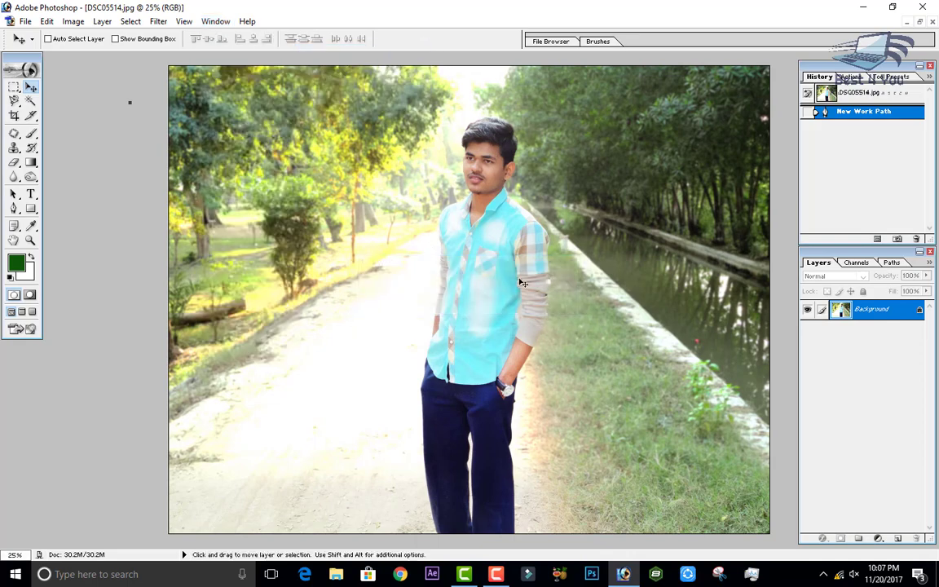
Step: Switch to workspace Untitled-1, then back to Untitled-2
left_click(216, 21)
mouse_move(238, 50)
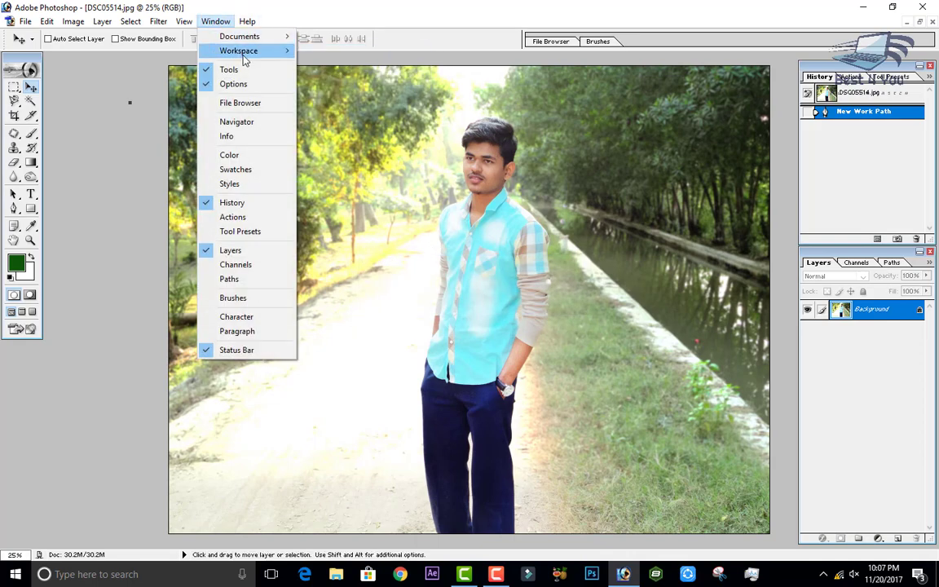
left_click(355, 102)
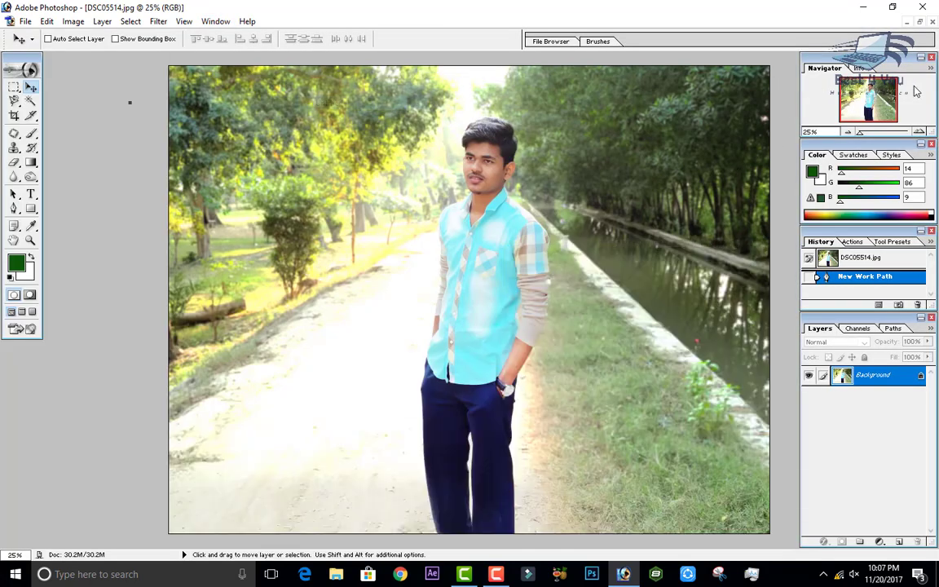
left_click(216, 21)
mouse_move(238, 51)
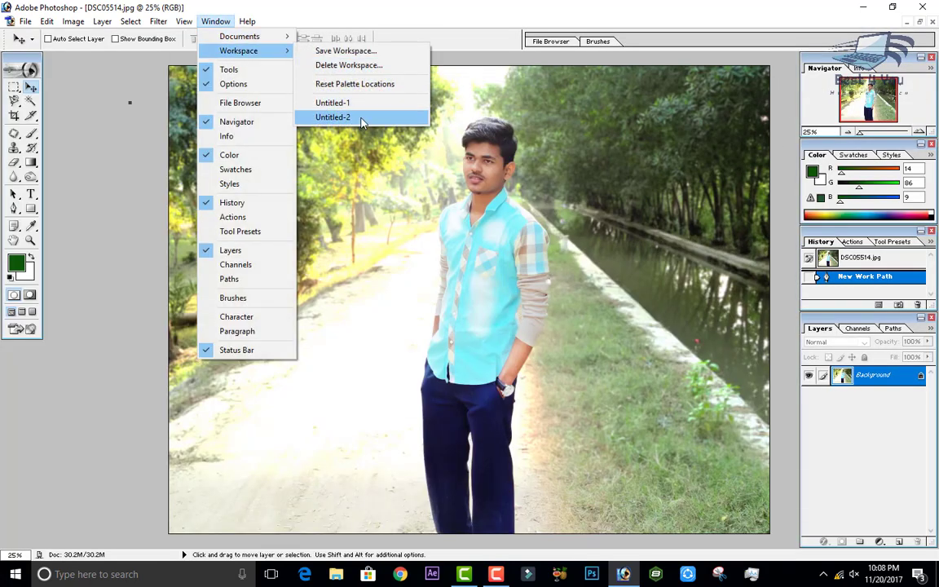
left_click(362, 119)
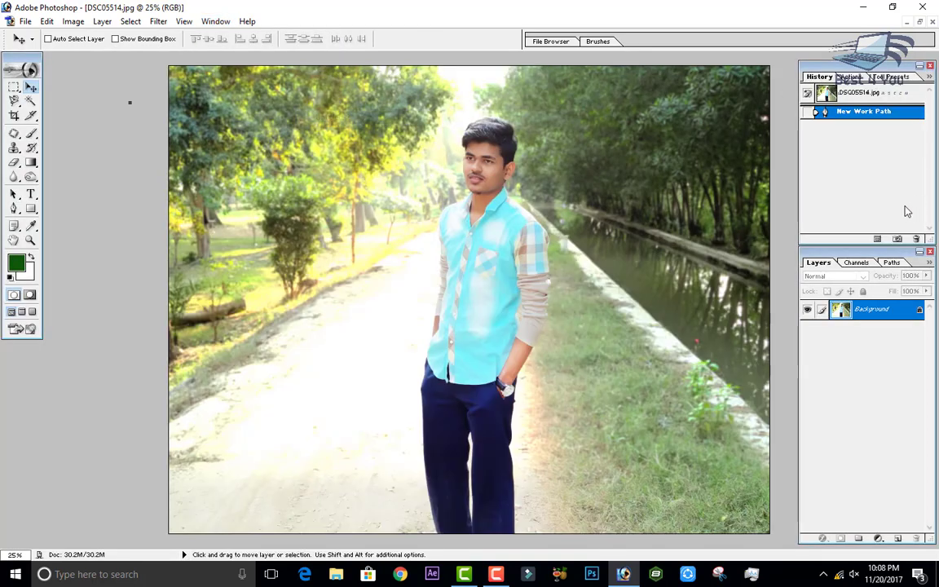
left_click(216, 21)
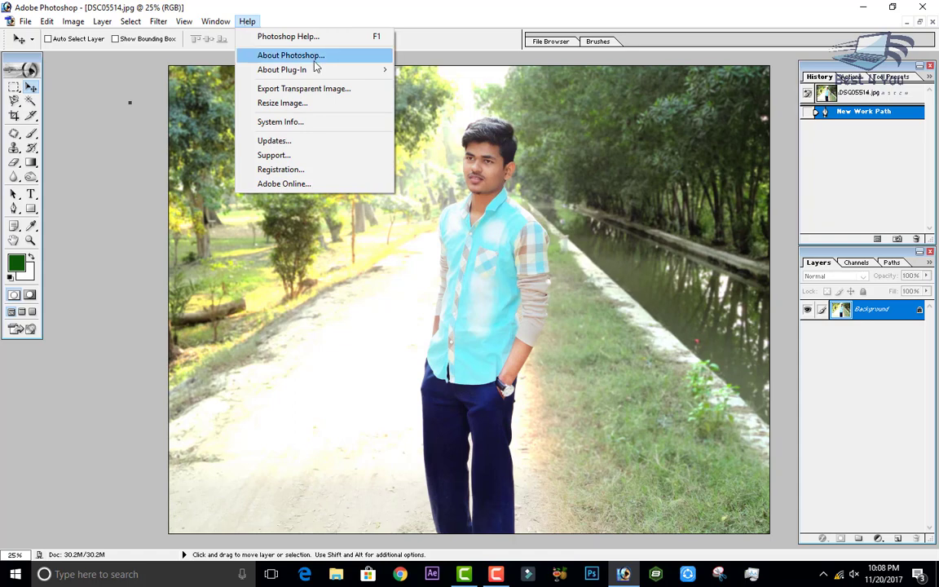
mouse_move(282, 69)
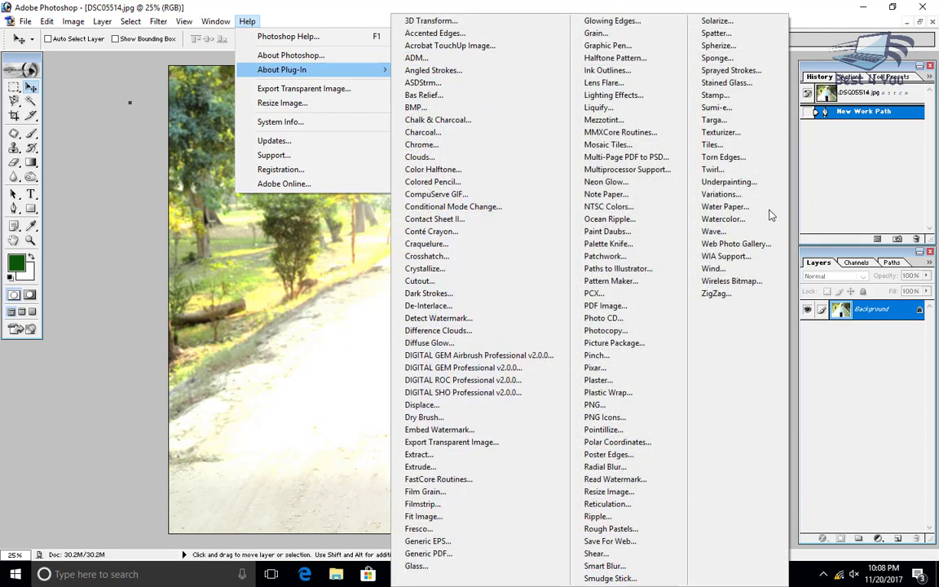
left_click(500, 22)
left_click(502, 302)
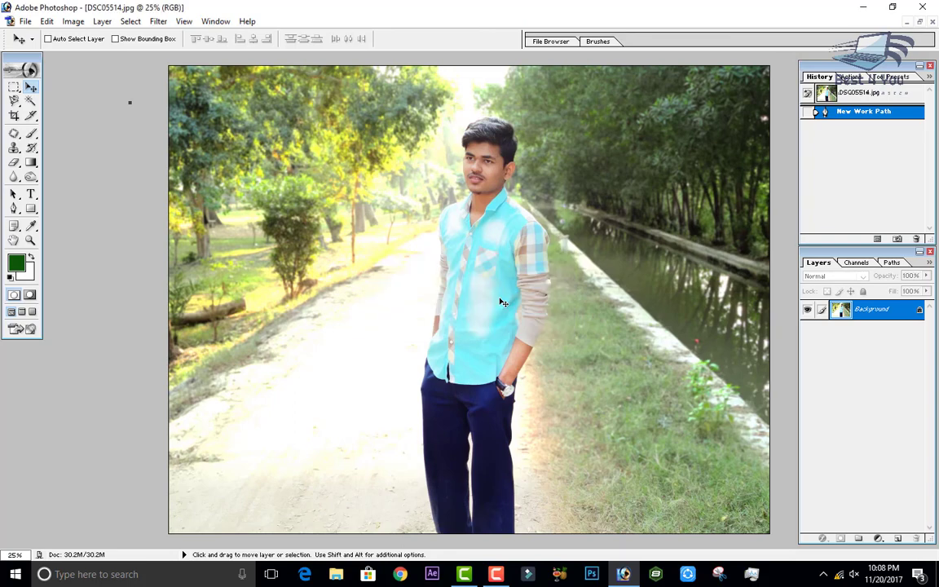
left_click(246, 21)
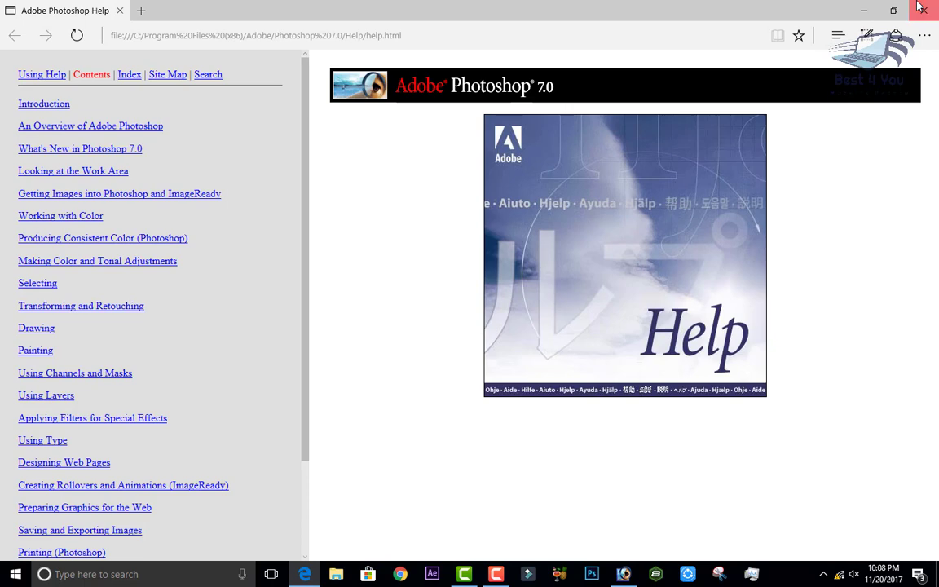
Step: Close the Edge help window to return to Photoshop
left_click(923, 10)
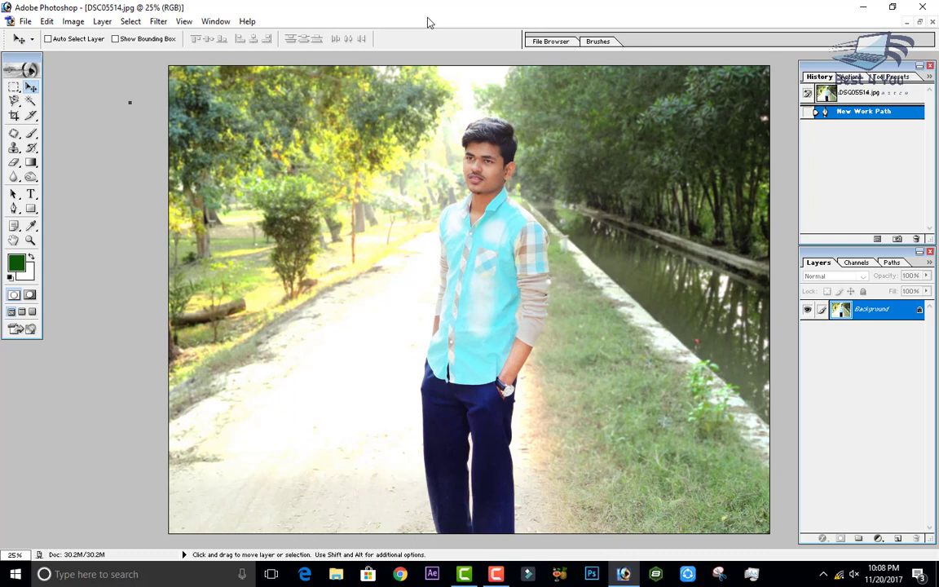
Step: Try the Marquee, Lasso, Magic Wand, Patch, Clone Stamp, Dodge and Eyedropper tools, ending on Move
left_click(14, 88)
left_click(13, 87)
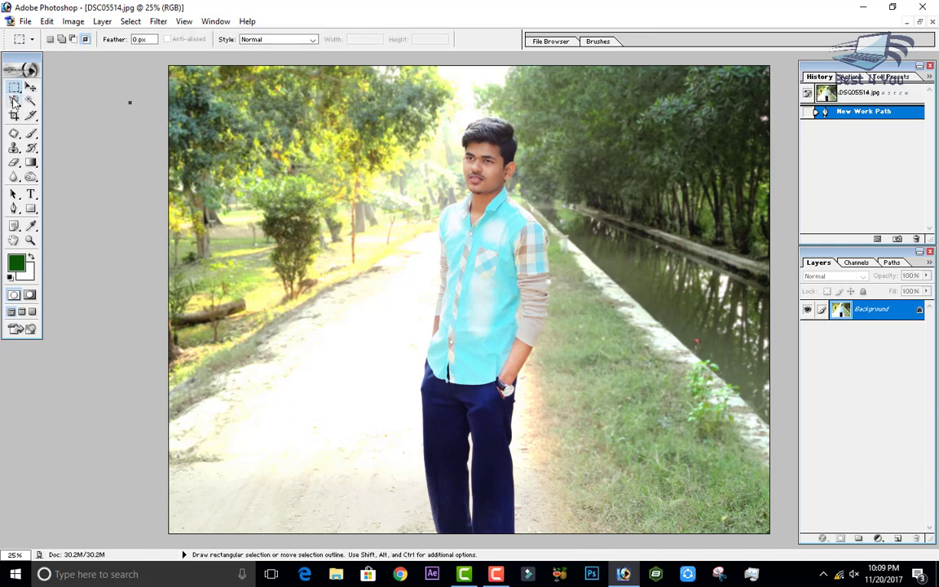
left_click(14, 101)
left_click(30, 114)
left_click(14, 133)
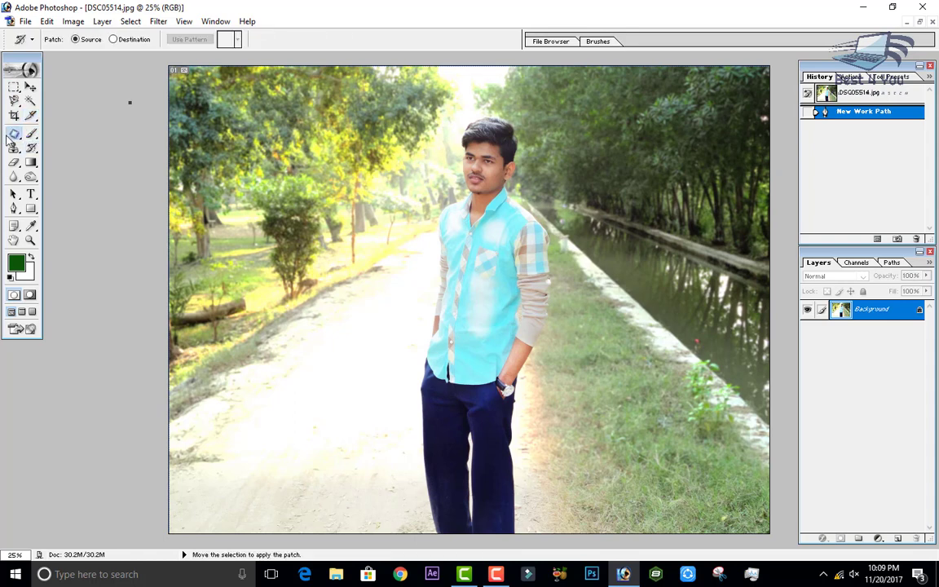
left_click(13, 176)
left_click(14, 194)
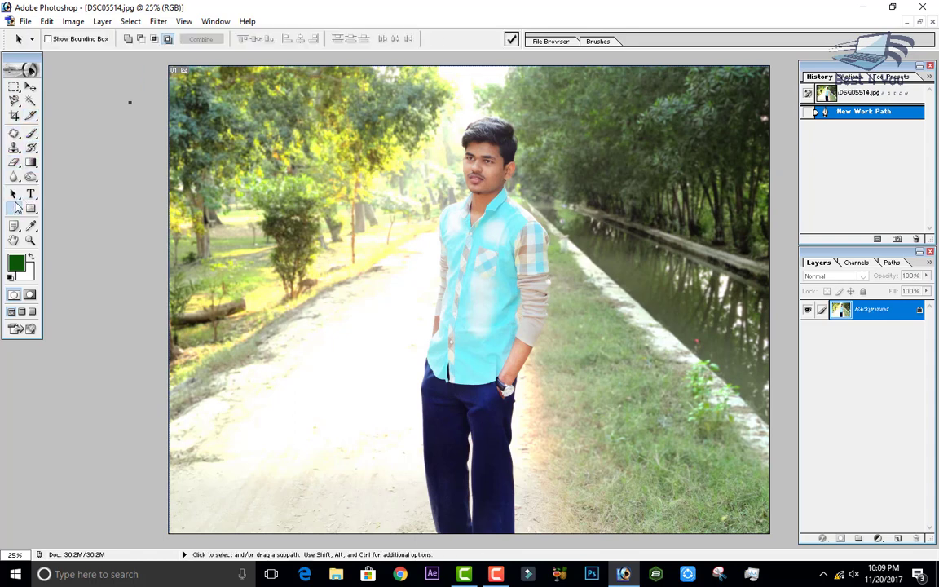
left_click(31, 225)
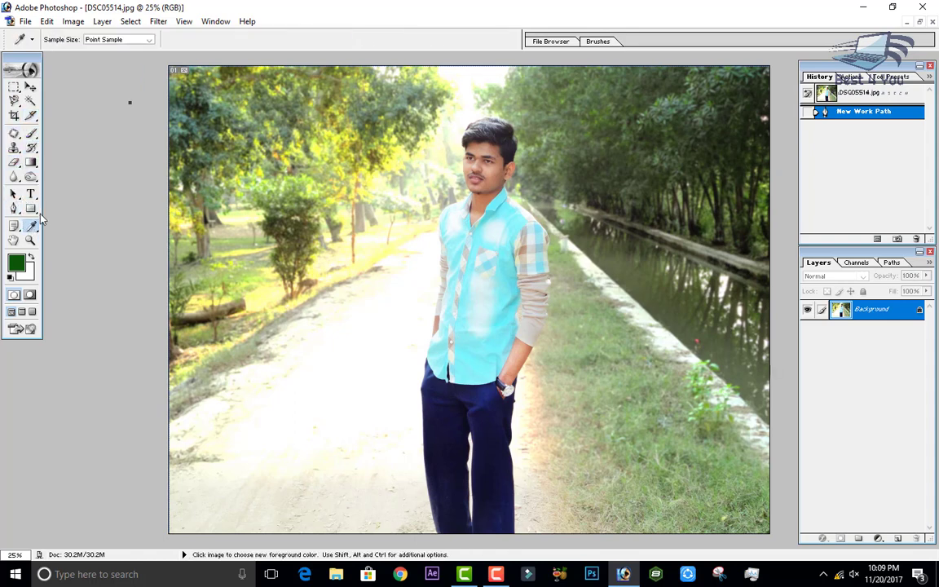
left_click(29, 88)
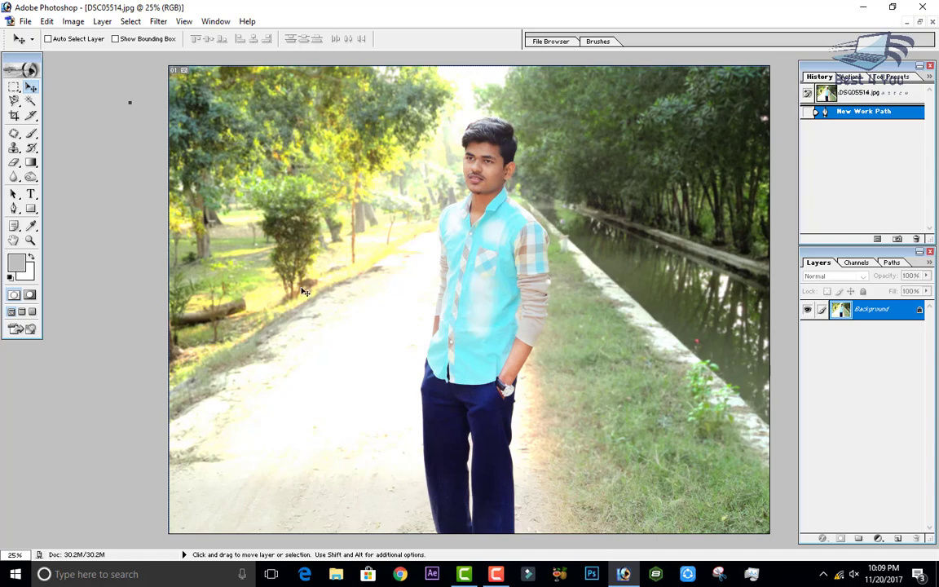
left_click(495, 575)
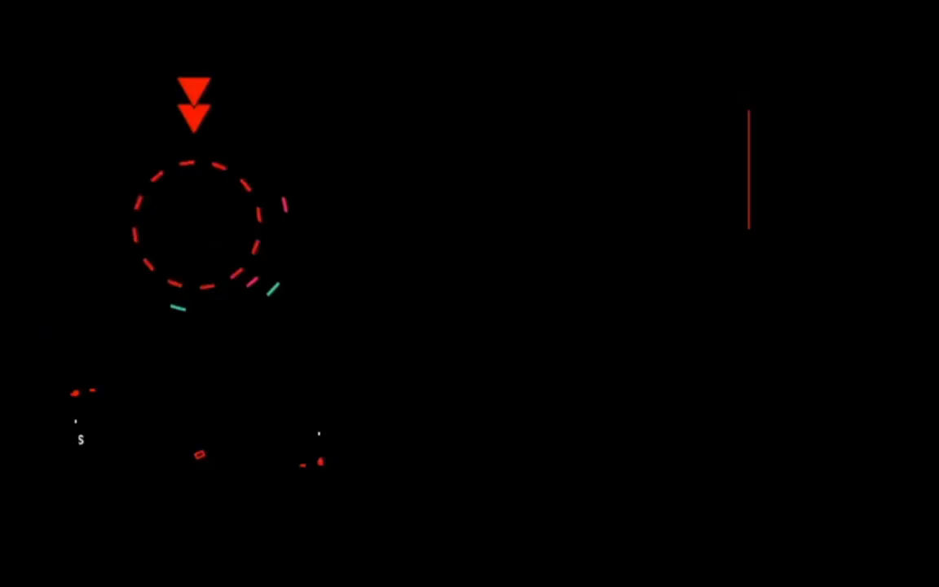